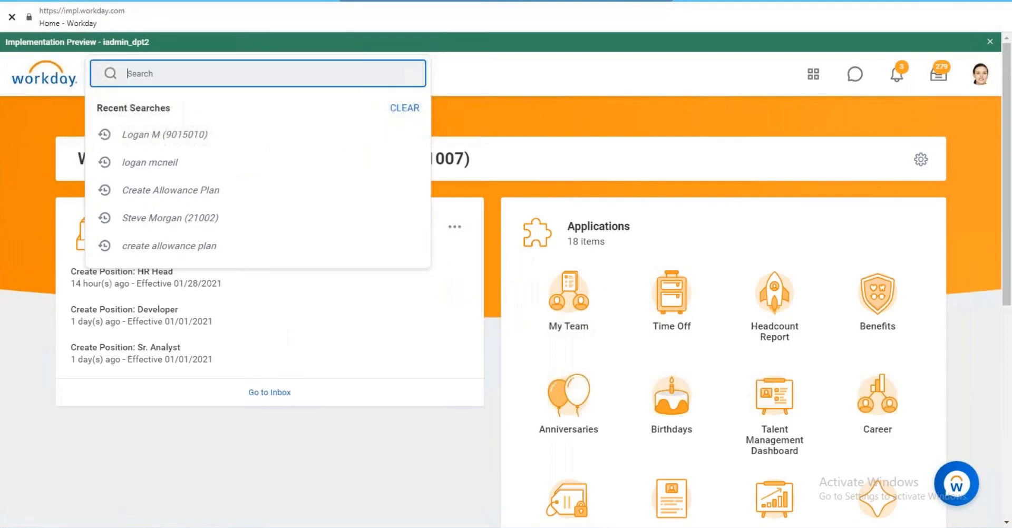
Search Workday for 'view time off plan' and open the View Time Off Plan task.
text(me off plan)
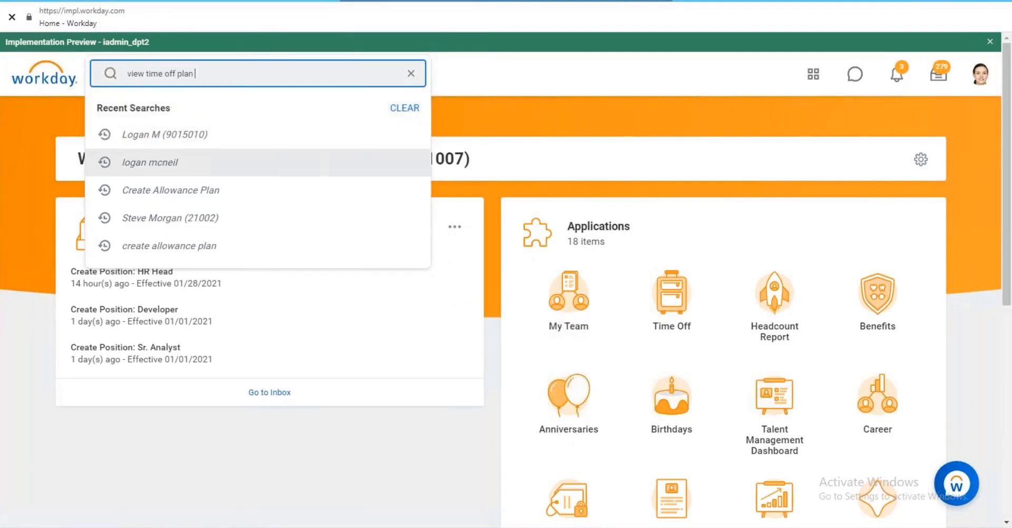
key(Return)
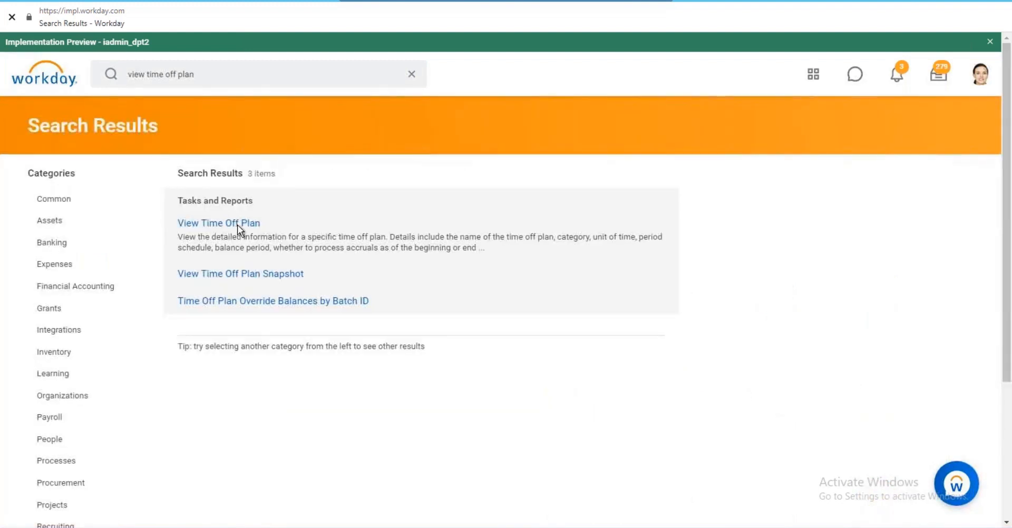
click(237, 223)
Find RP Leave in the Time Off Plan prompt and open the RP_leave plan details.
click(242, 180)
text(RP LEavae)
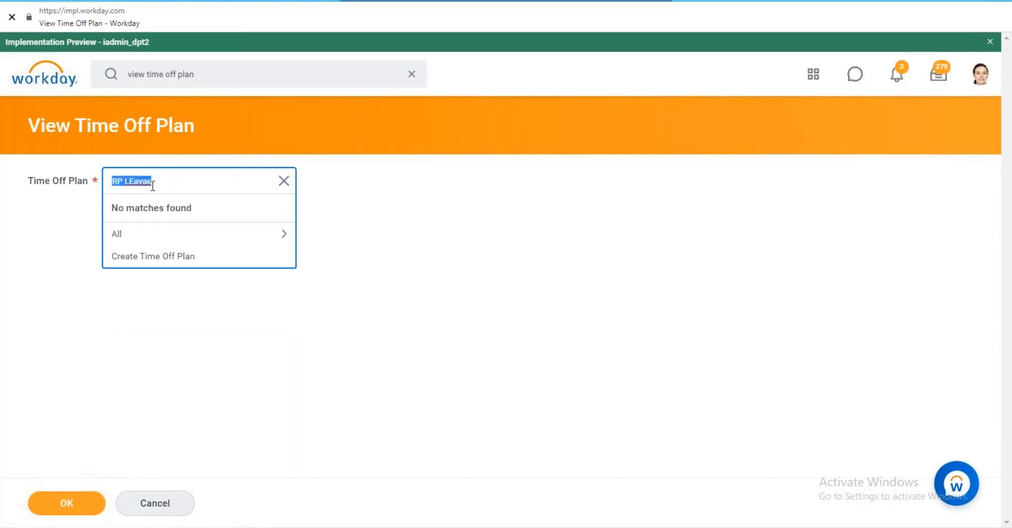
key(BackSpace)
text(RP Leave)
key(Return)
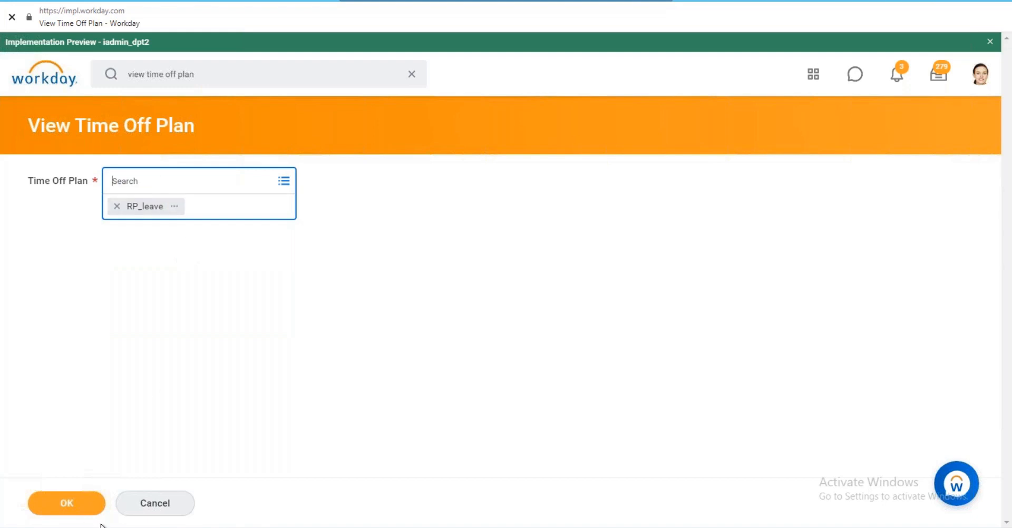
click(75, 510)
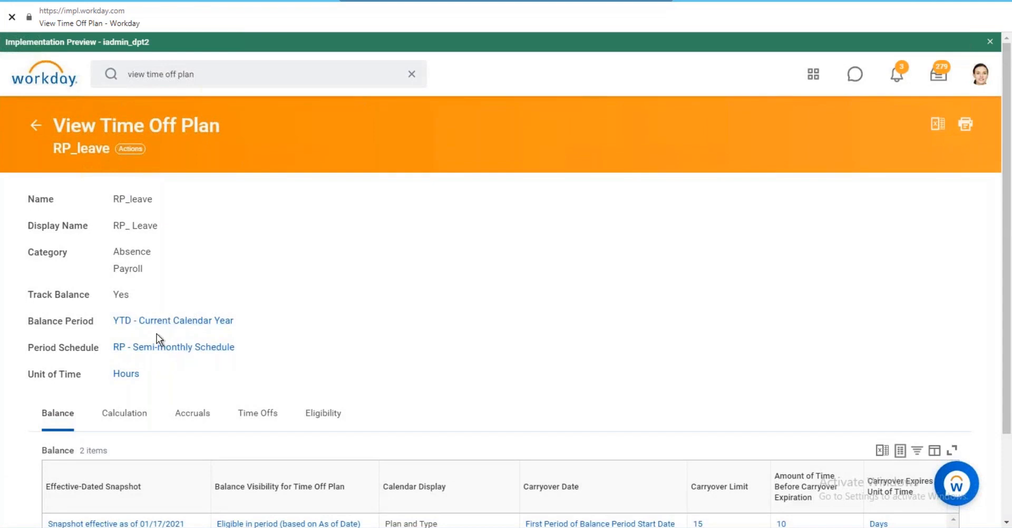
Open the RP_leave snapshot effective 01/17/2021 and review its calculation settings.
scroll(156, 335, down, 2)
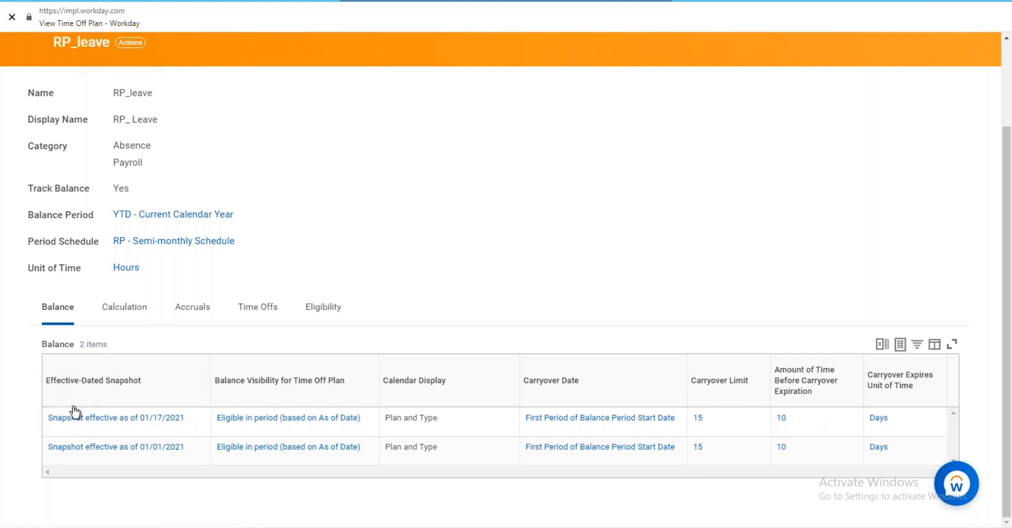
click(116, 418)
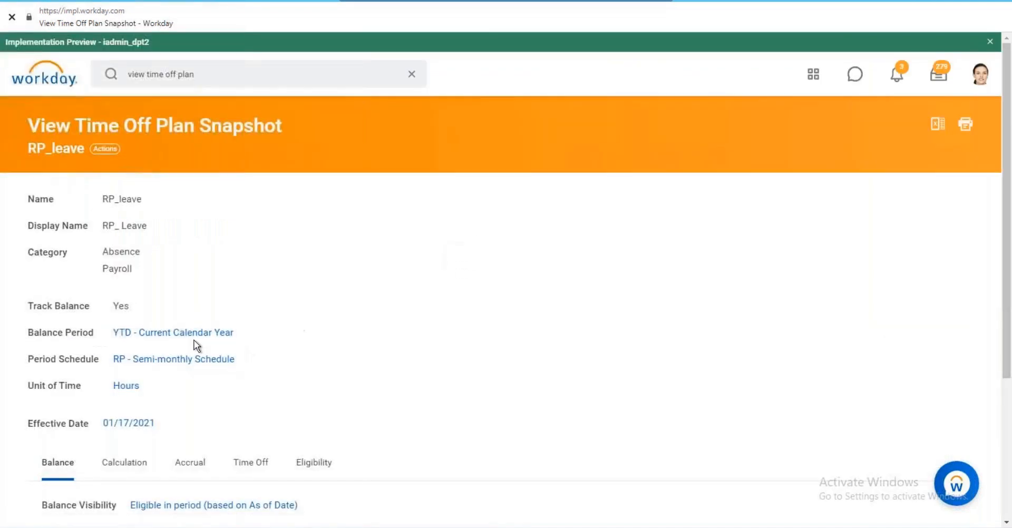
scroll(144, 354, down, 3)
scroll(181, 276, down, 2)
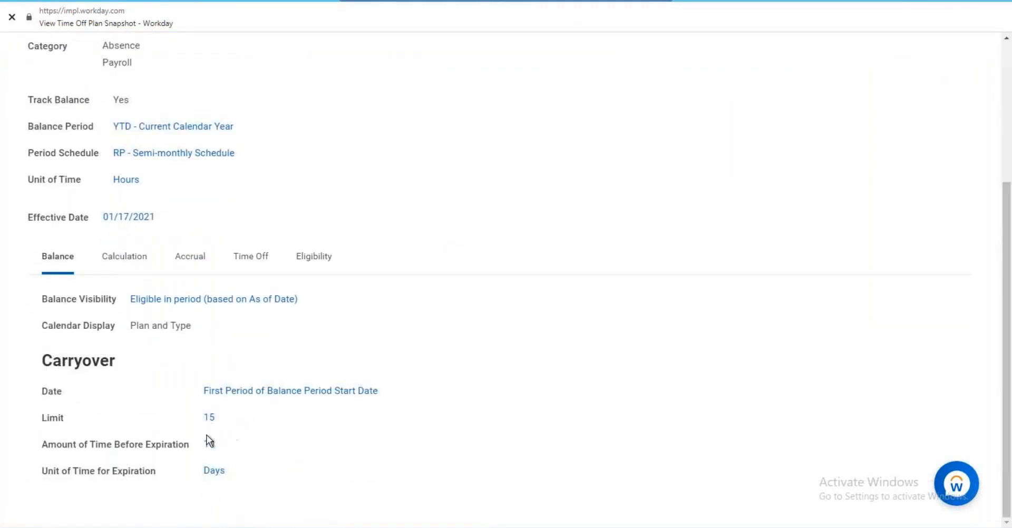
mouse_move(208, 452)
click(120, 258)
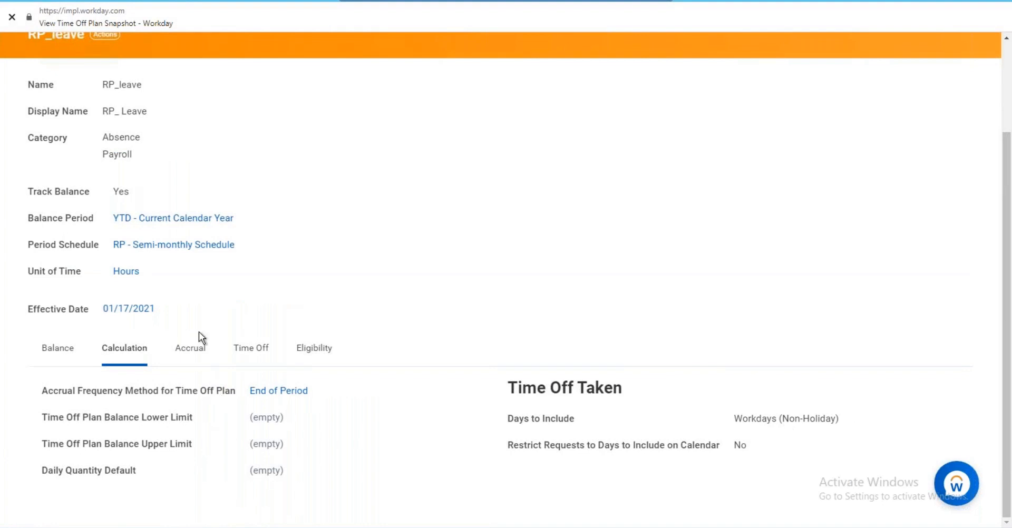
Compare the empty Accrual list with the Time Off list showing Valentines, then bring up RP_leave actions.
click(190, 346)
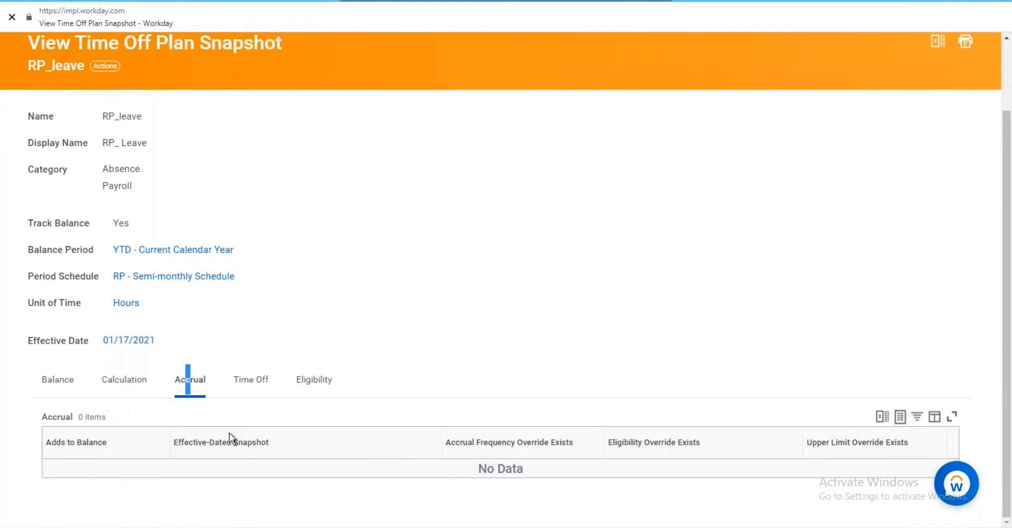
click(249, 379)
click(196, 388)
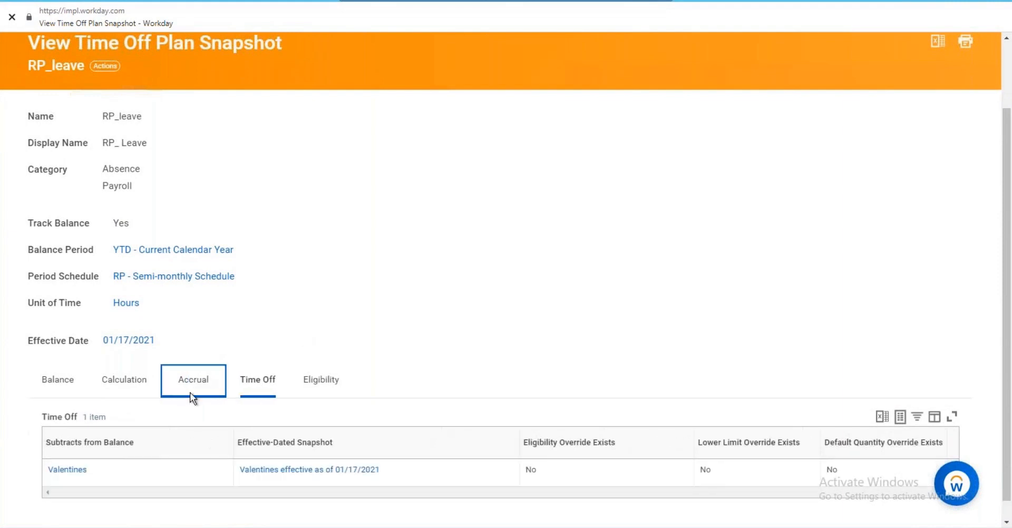
click(252, 394)
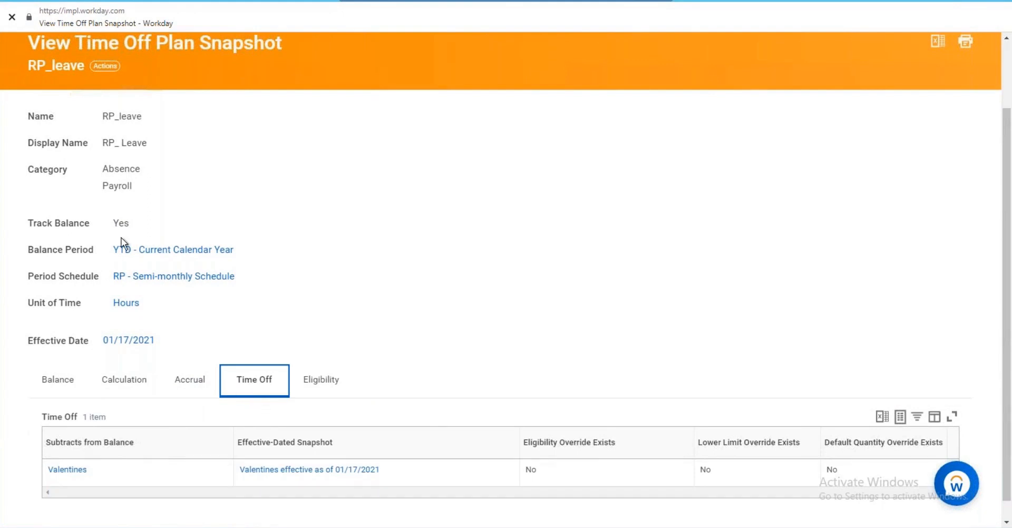
click(198, 381)
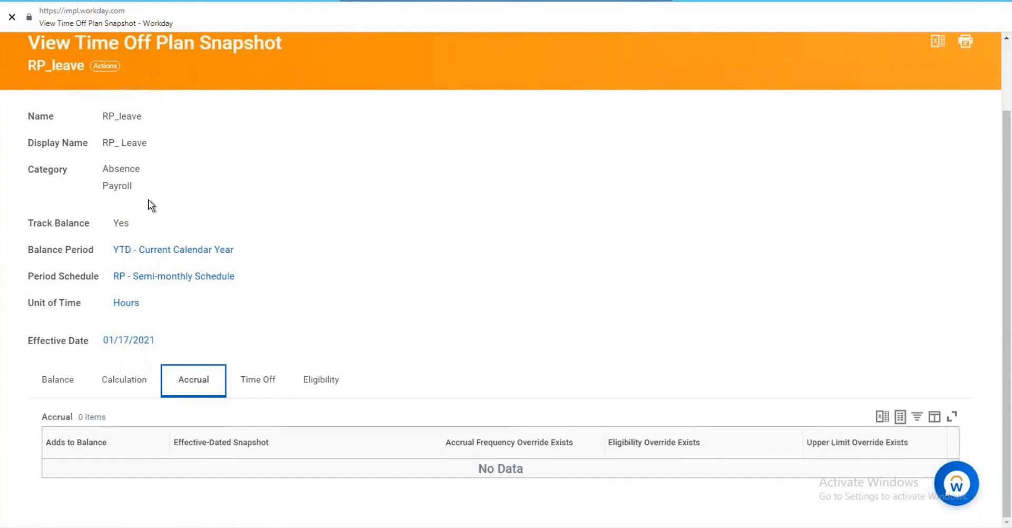
click(258, 380)
click(199, 387)
click(112, 65)
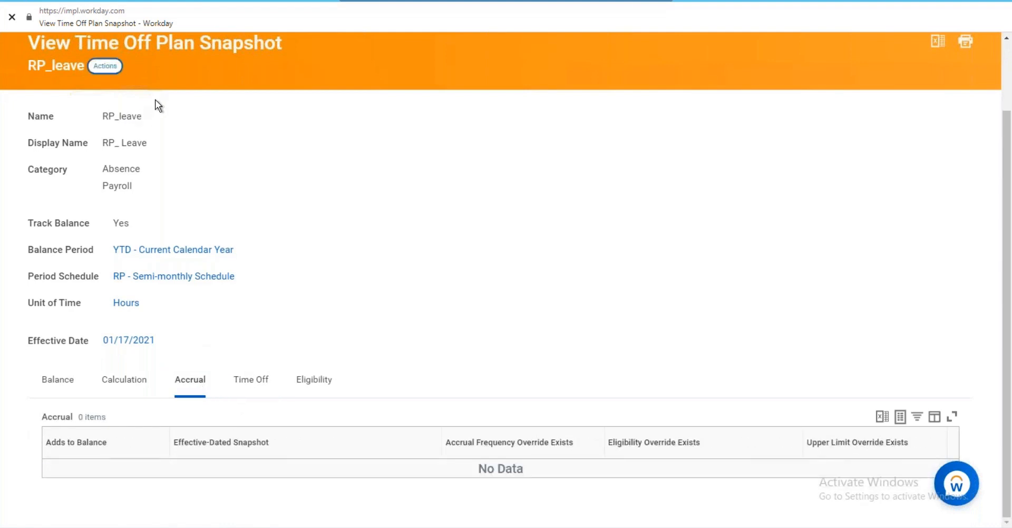
Edit RP_leave by updating its existing 01/17/2021 effective date.
mouse_move(165, 139)
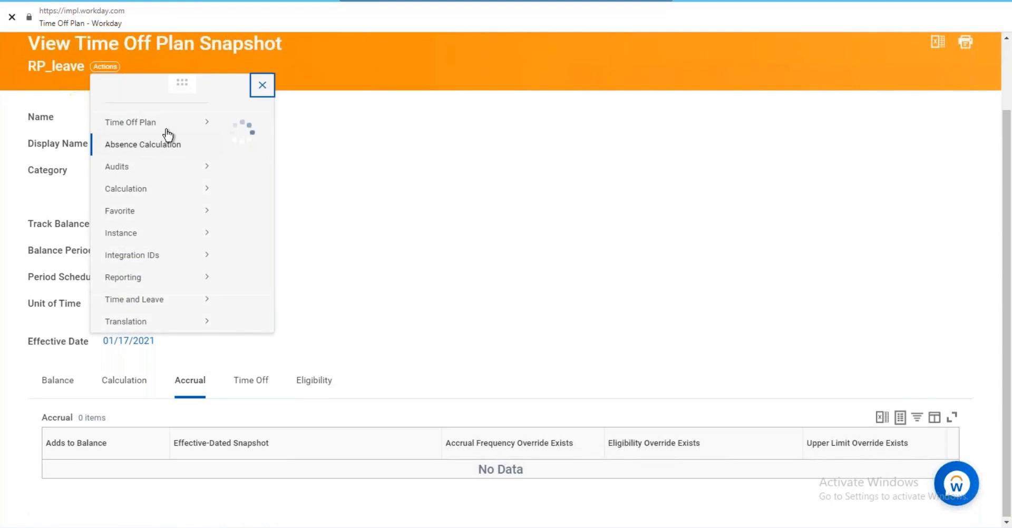
click(242, 147)
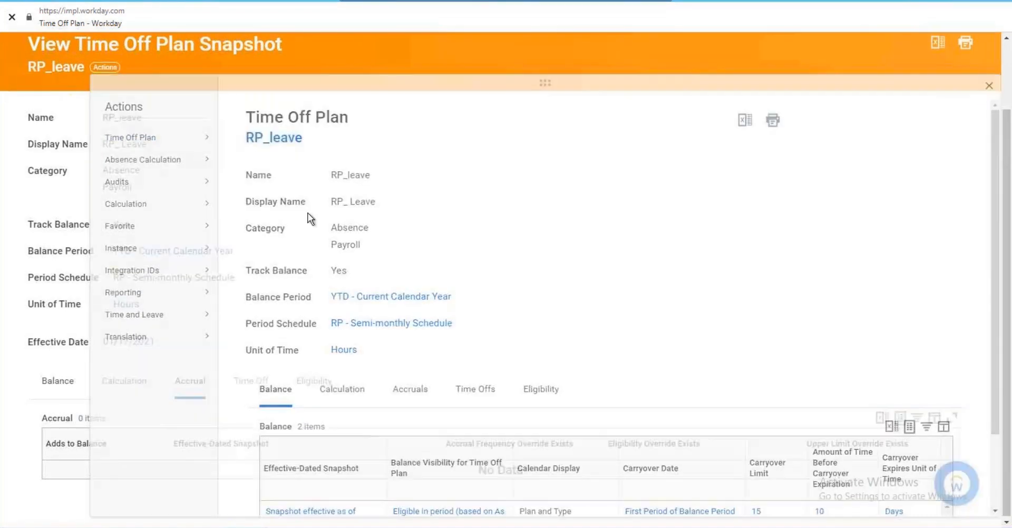
click(319, 266)
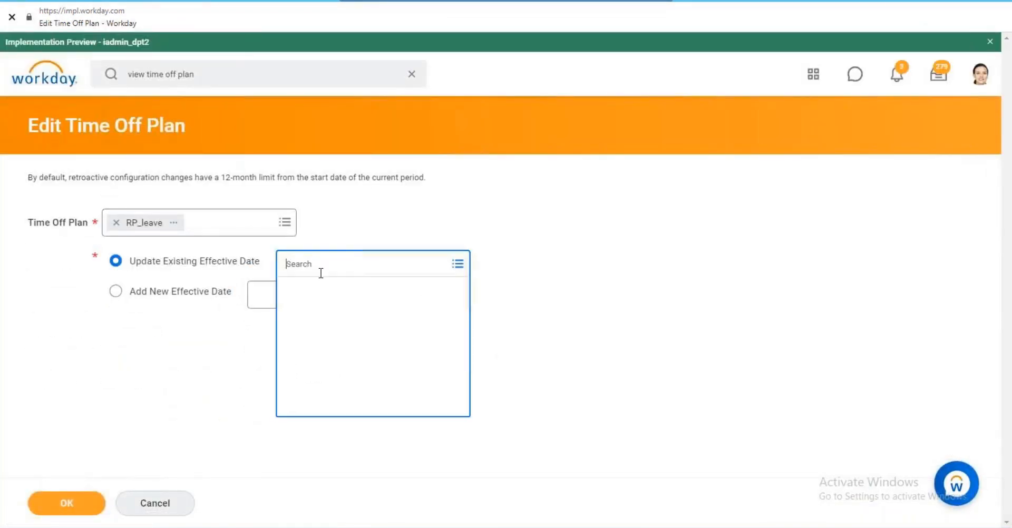
click(316, 291)
click(79, 505)
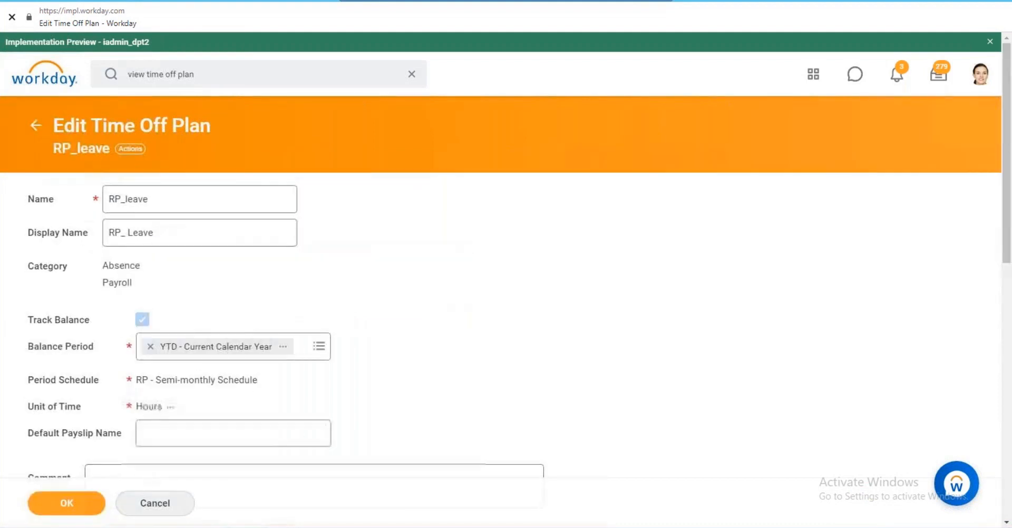
Add an accrual row on the Accrual tab and choose Create Accrual for it.
scroll(182, 341, down, 5)
click(182, 342)
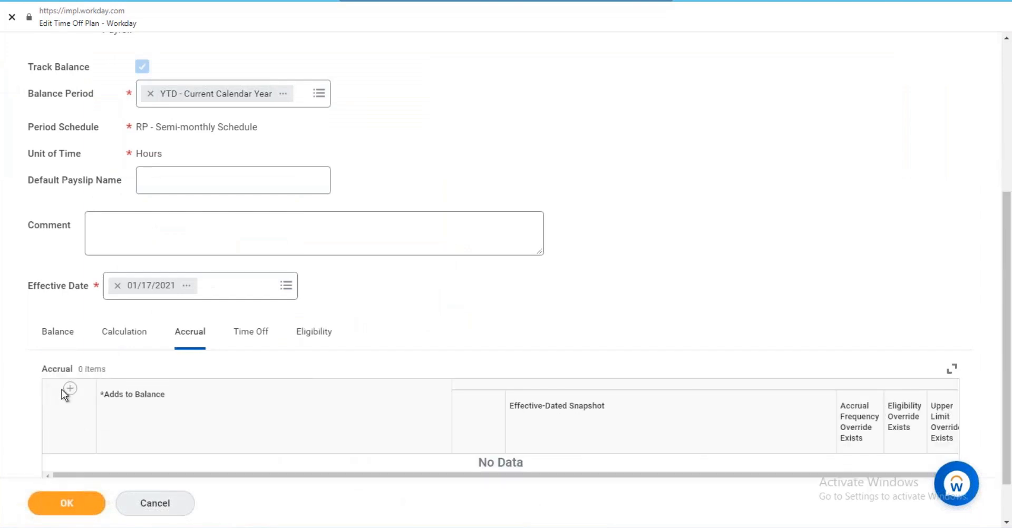
click(70, 393)
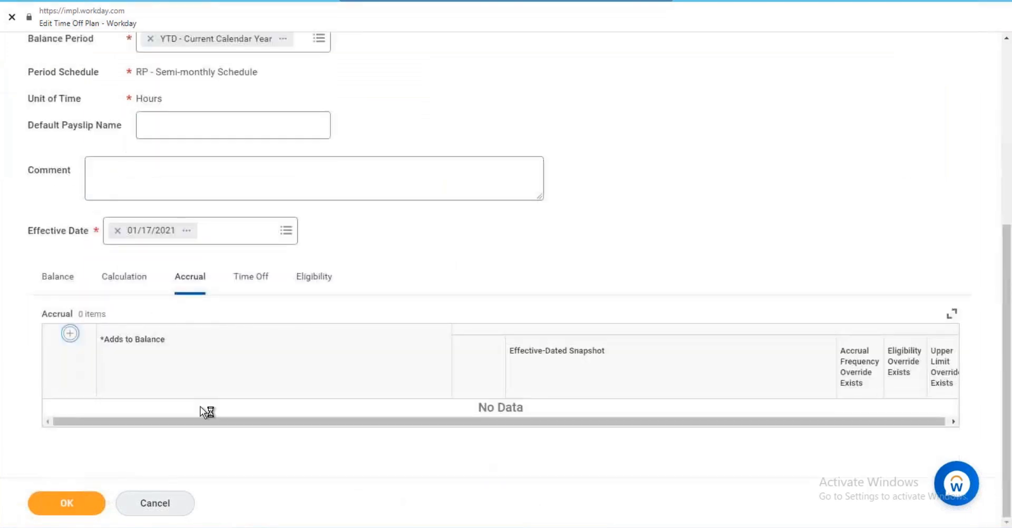
click(221, 424)
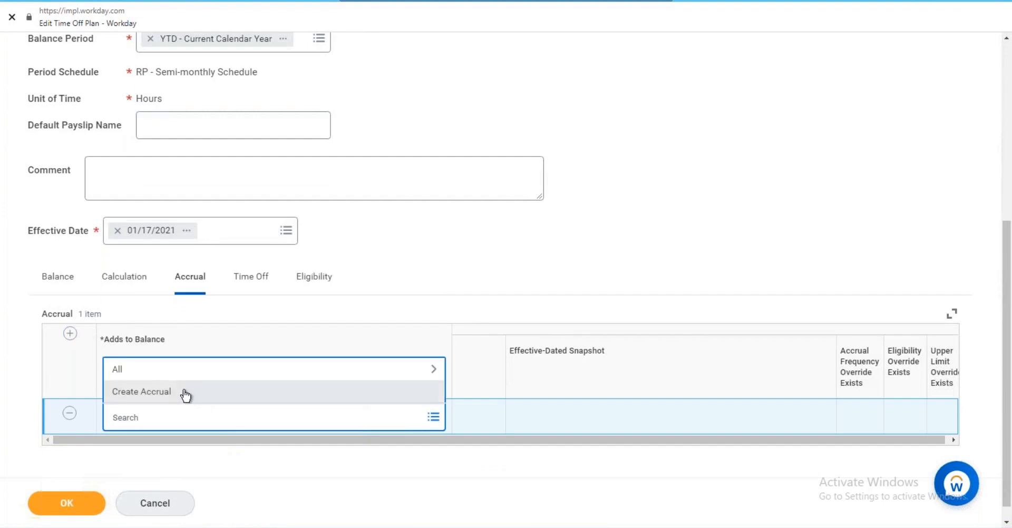
click(183, 392)
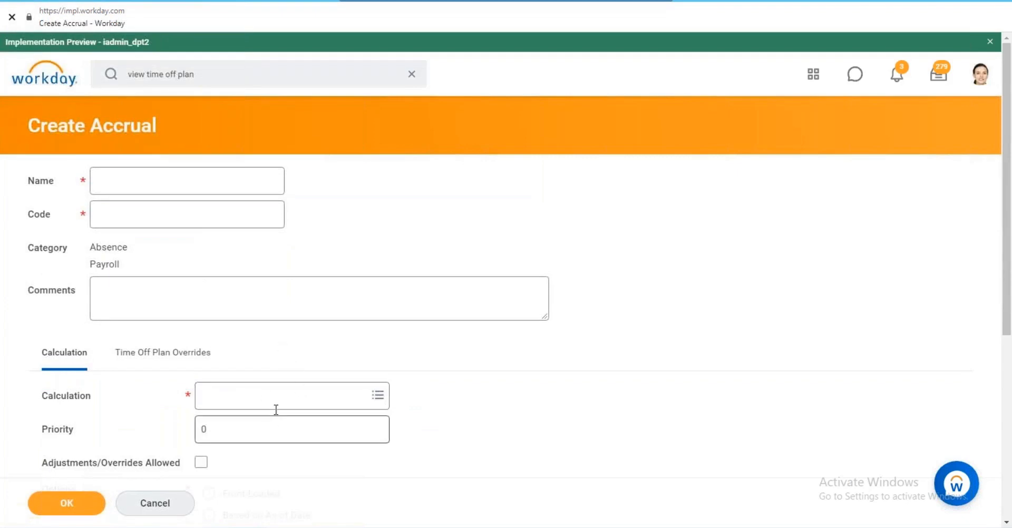
Review the Create Accrual form's Time Off Plan Overrides and Calculation sections, then open the Calculation choices.
scroll(256, 310, down, 3)
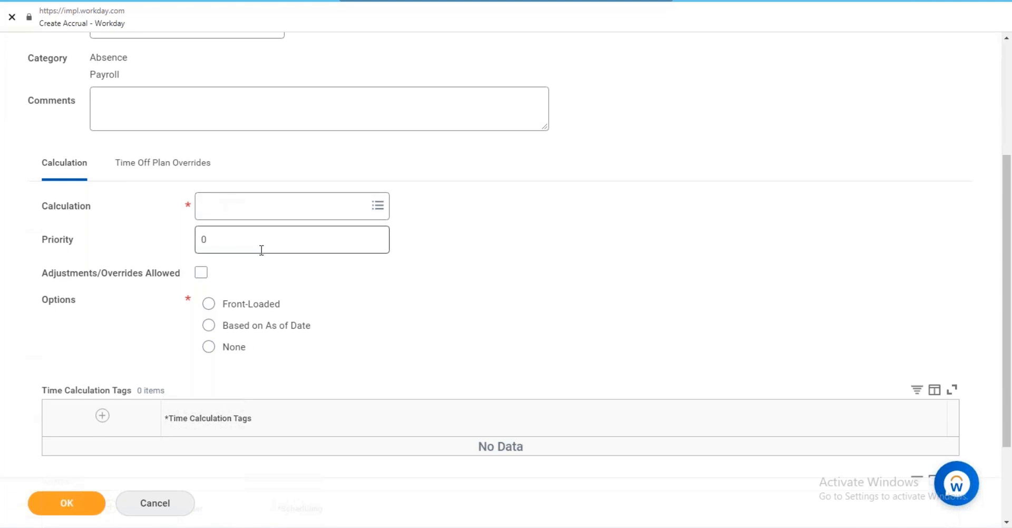
scroll(251, 244, down, 2)
scroll(246, 233, up, 4)
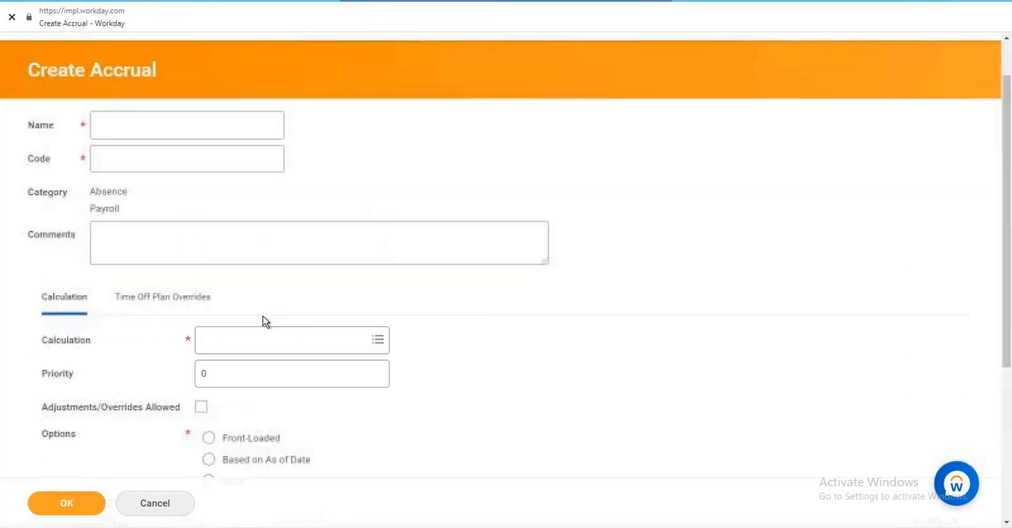
click(166, 297)
click(84, 308)
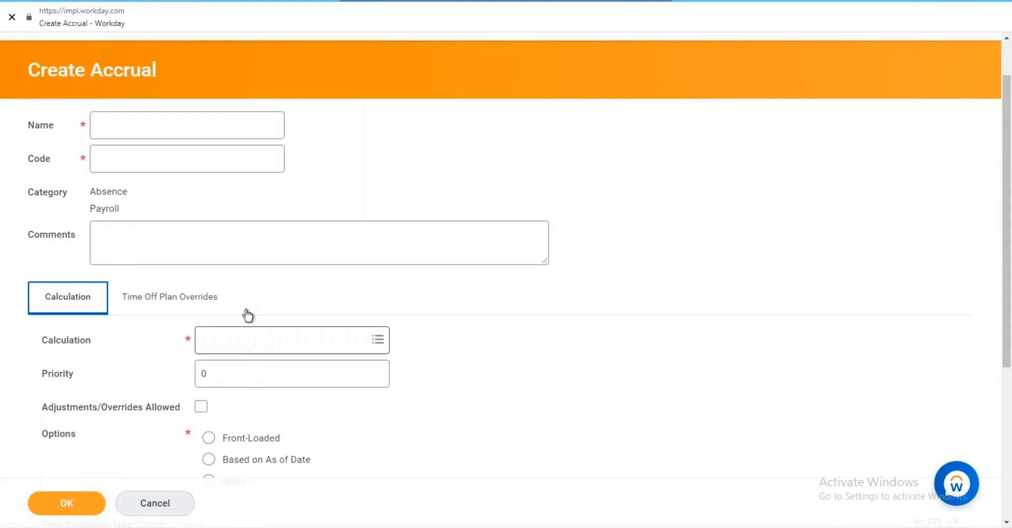
click(230, 334)
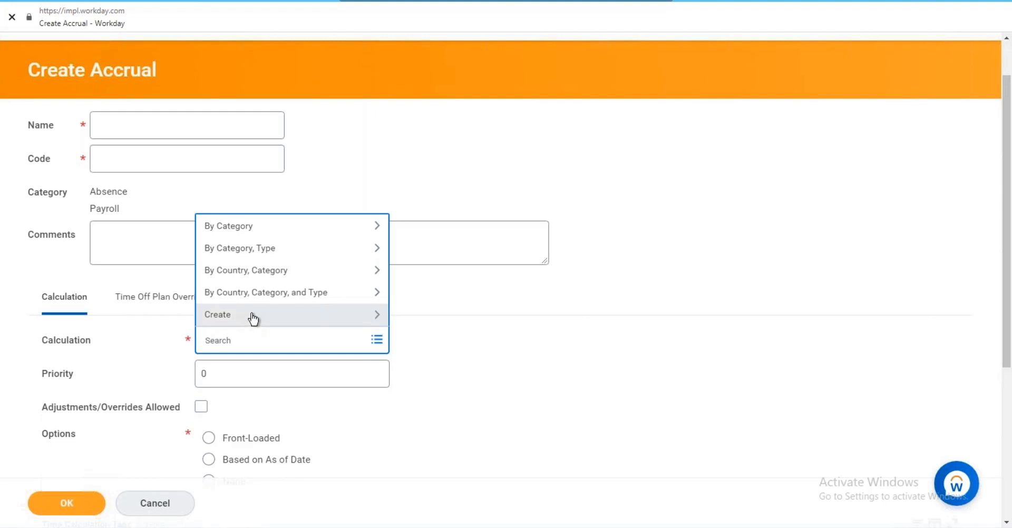
click(253, 318)
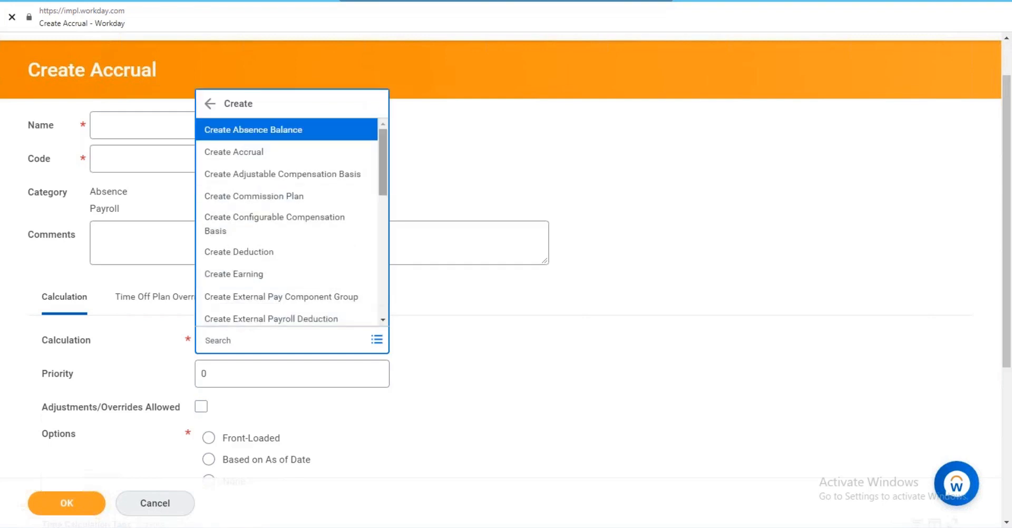
drag(384, 150, 372, 321)
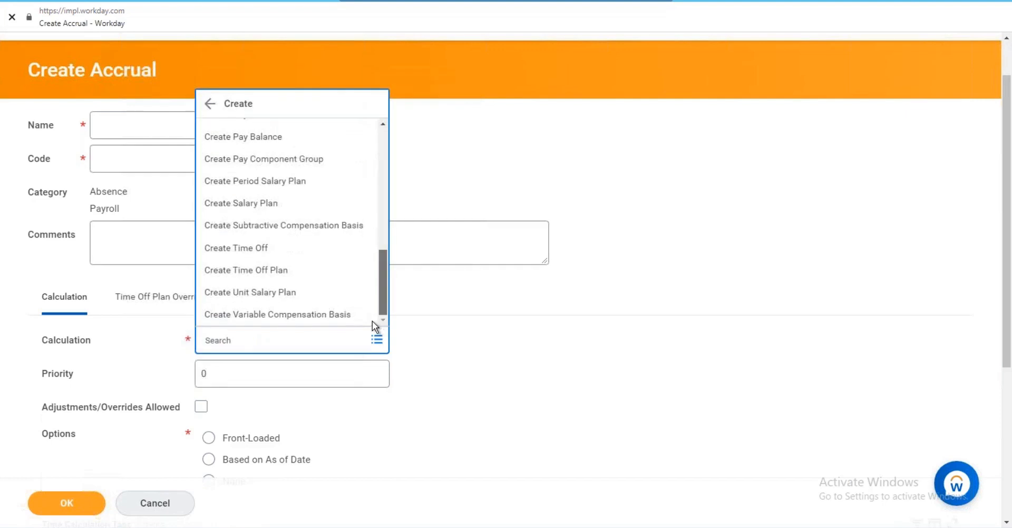
scroll(215, 121, up, 4)
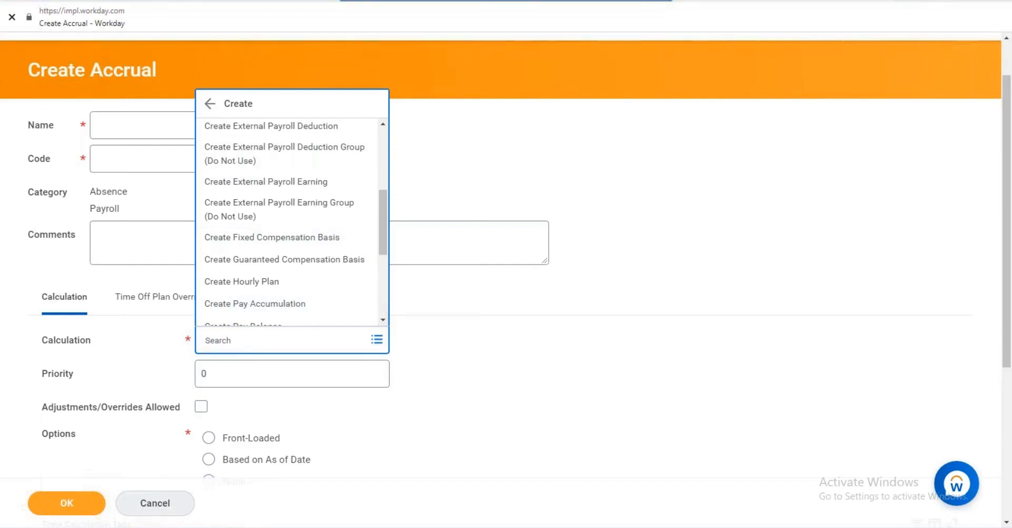
click(228, 527)
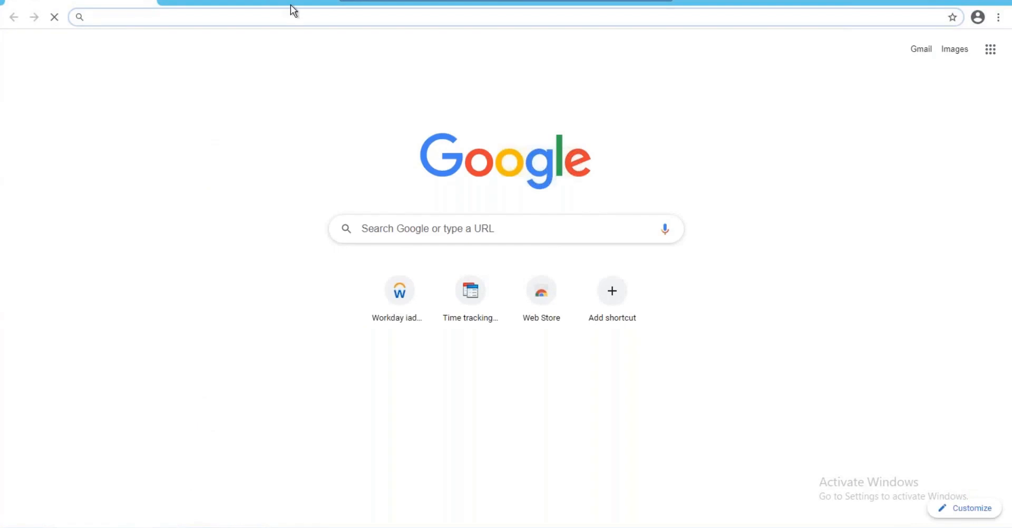
drag(283, 2, 221, 229)
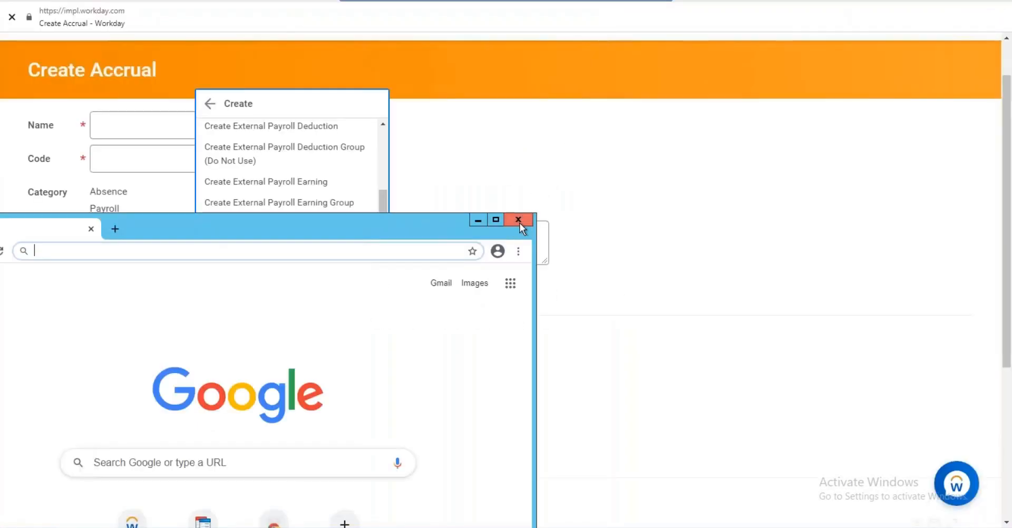
click(519, 222)
click(501, 167)
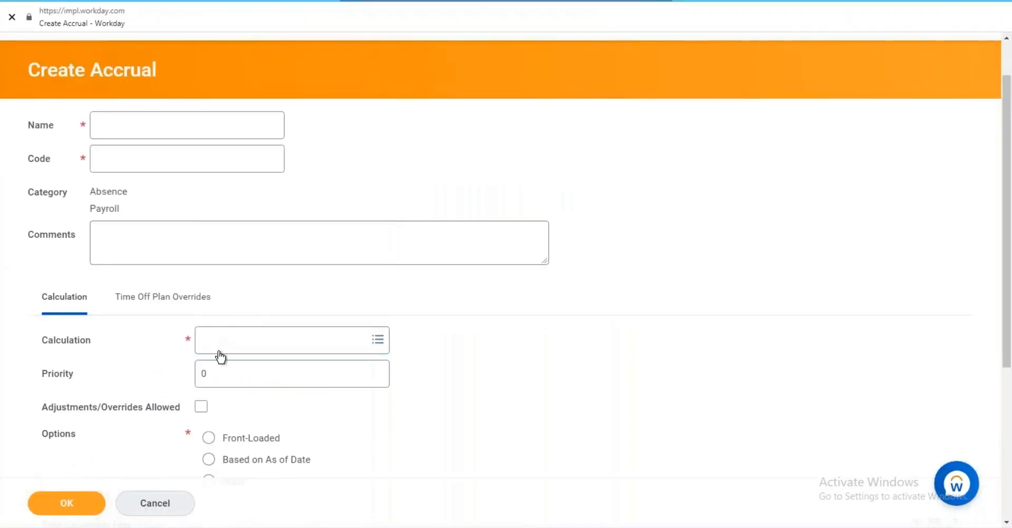
right_click(237, 344)
click(235, 340)
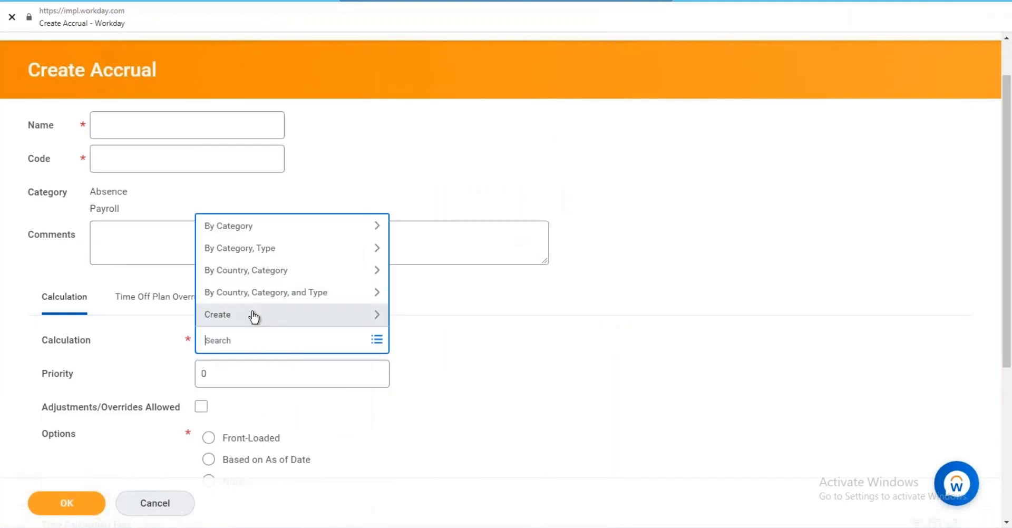
click(256, 293)
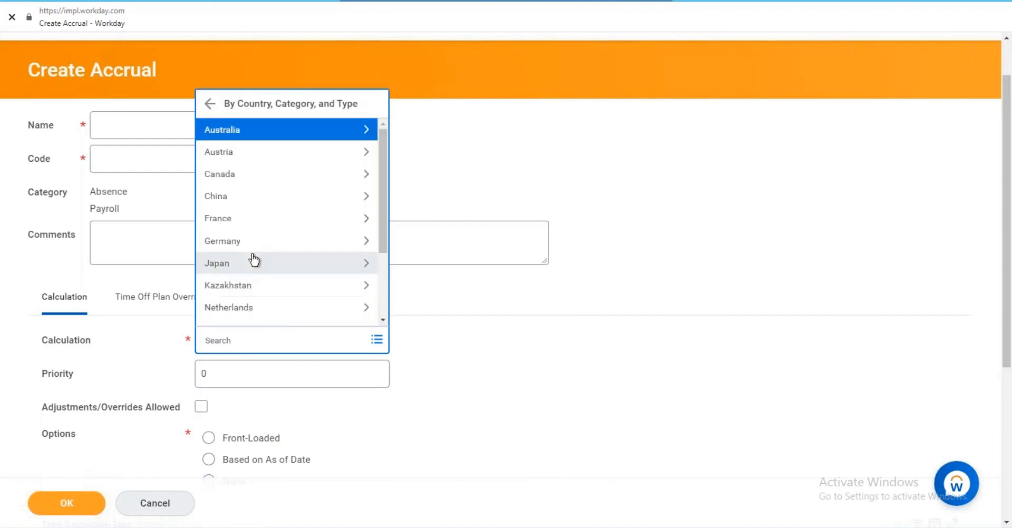
click(209, 103)
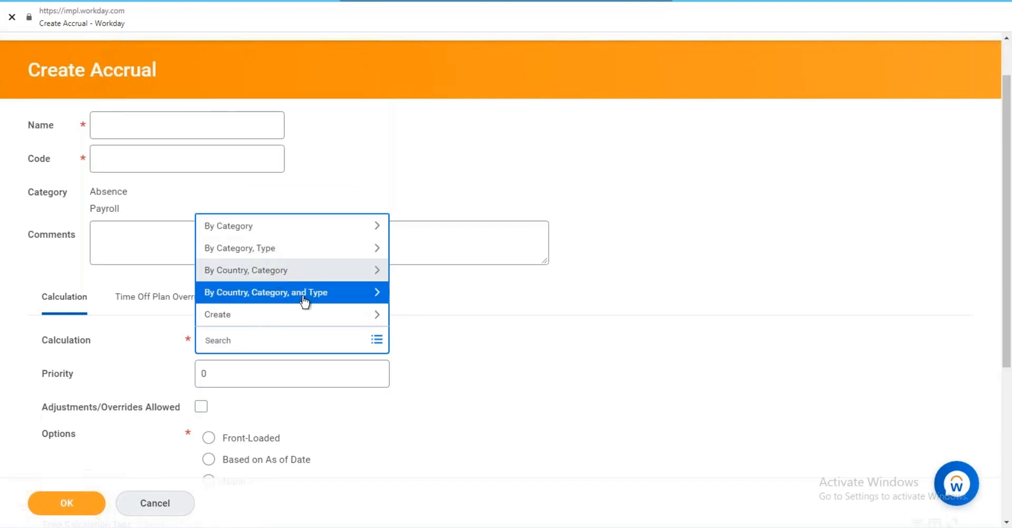
click(434, 336)
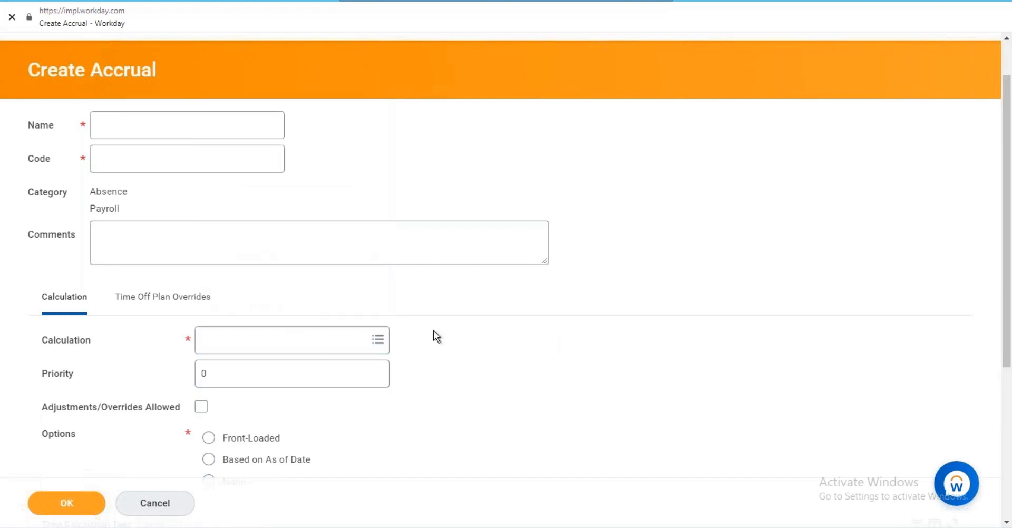
click(267, 337)
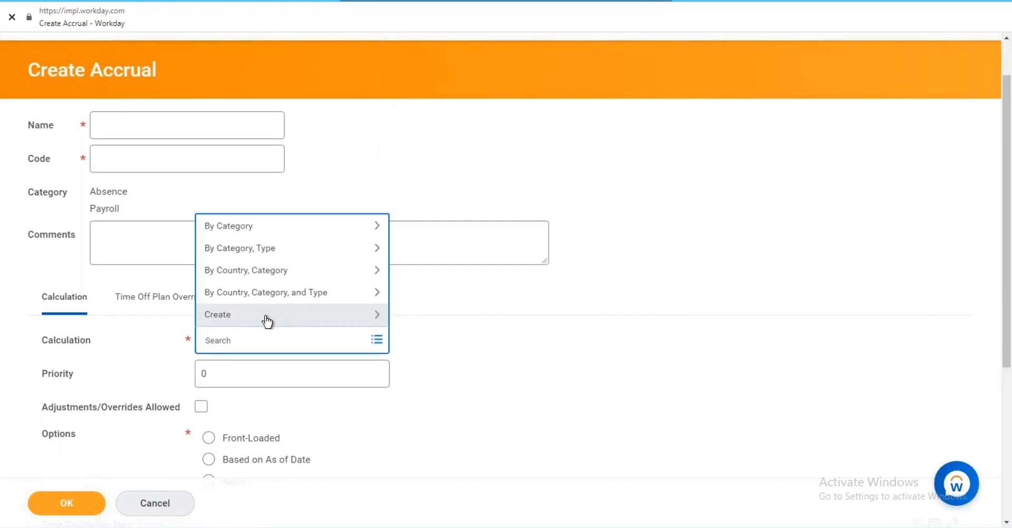
click(267, 318)
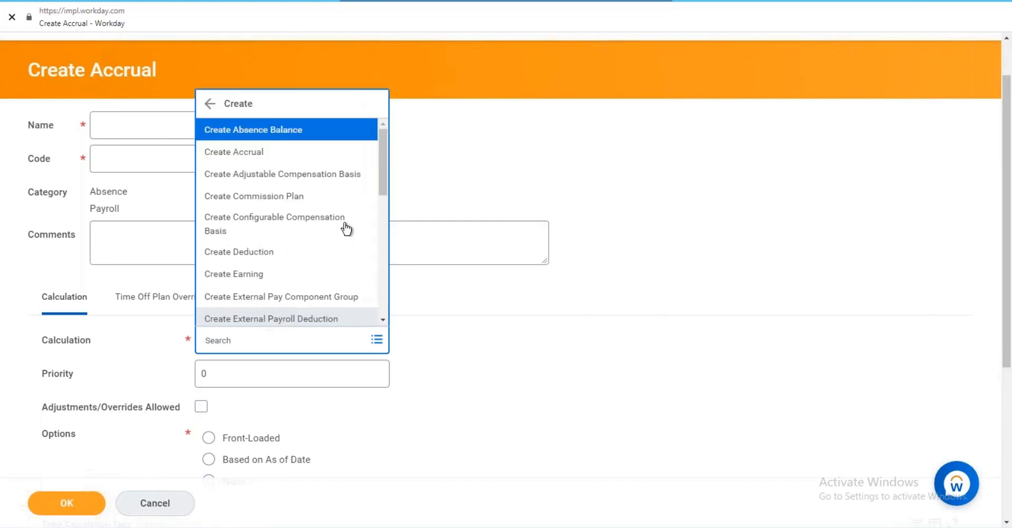
drag(383, 145, 389, 149)
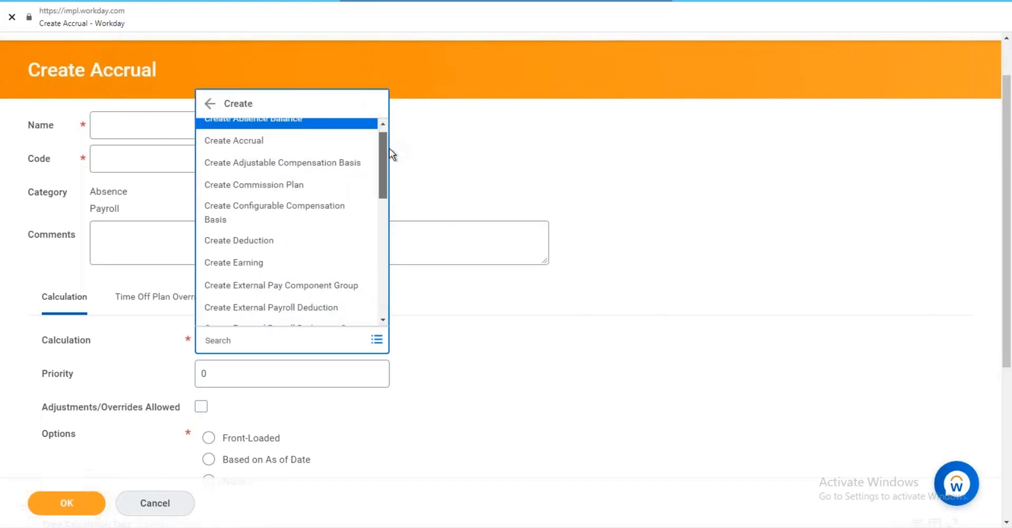
scroll(378, 167, down, 2)
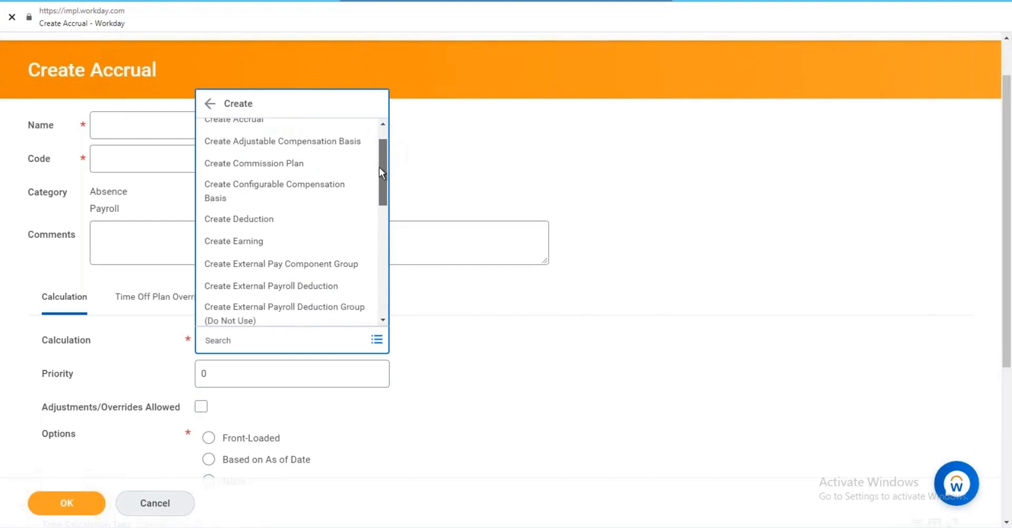
click(403, 209)
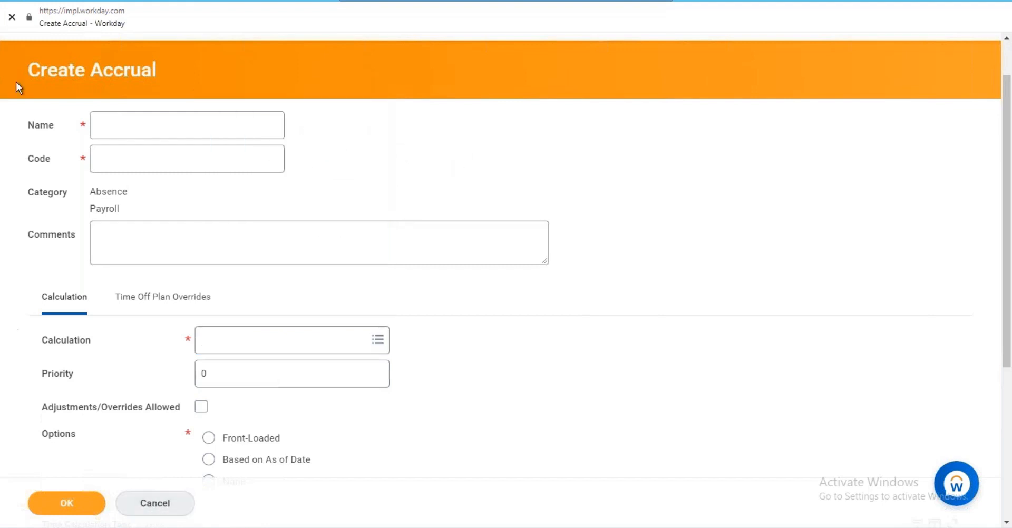
Check the balance visibility type details, then return to the RP_leave plan snapshot.
scroll(157, 234, up, 1)
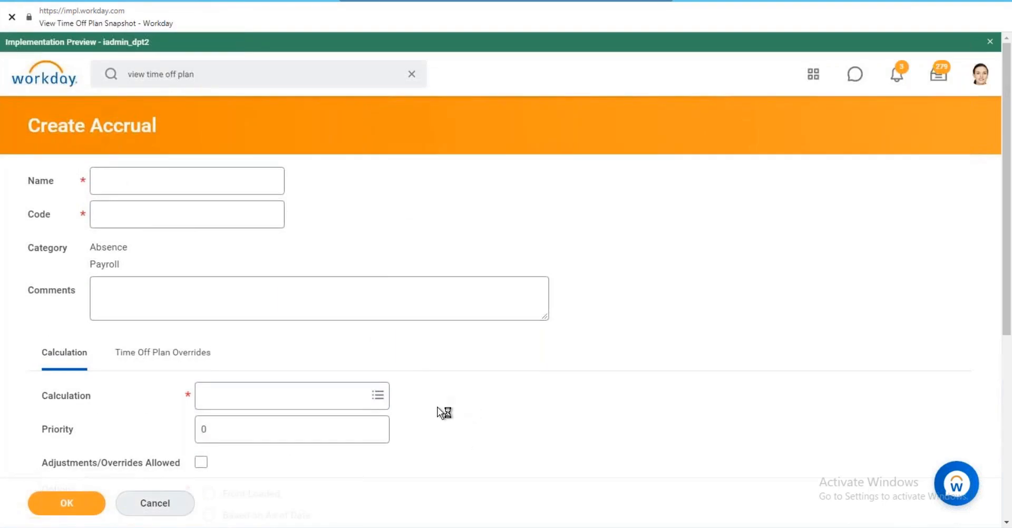
click(205, 503)
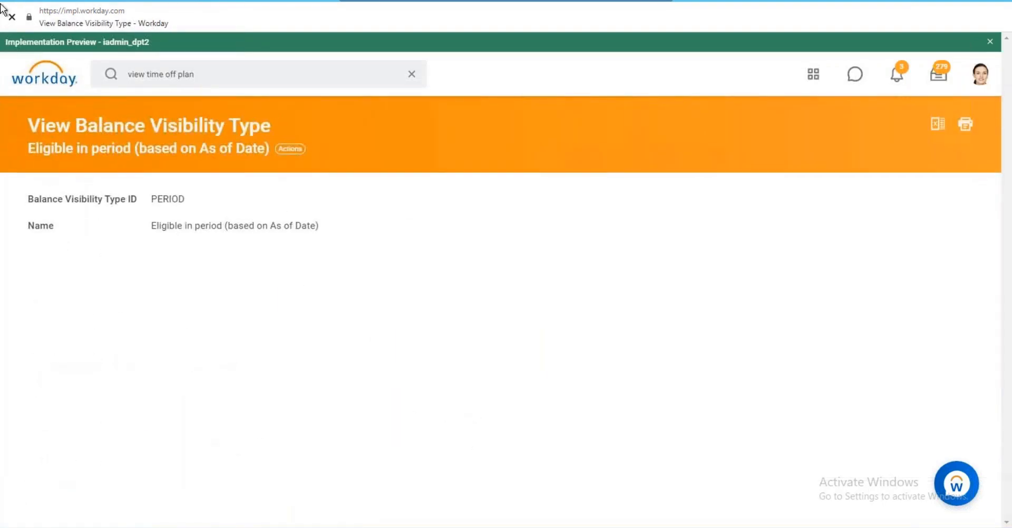
click(18, 0)
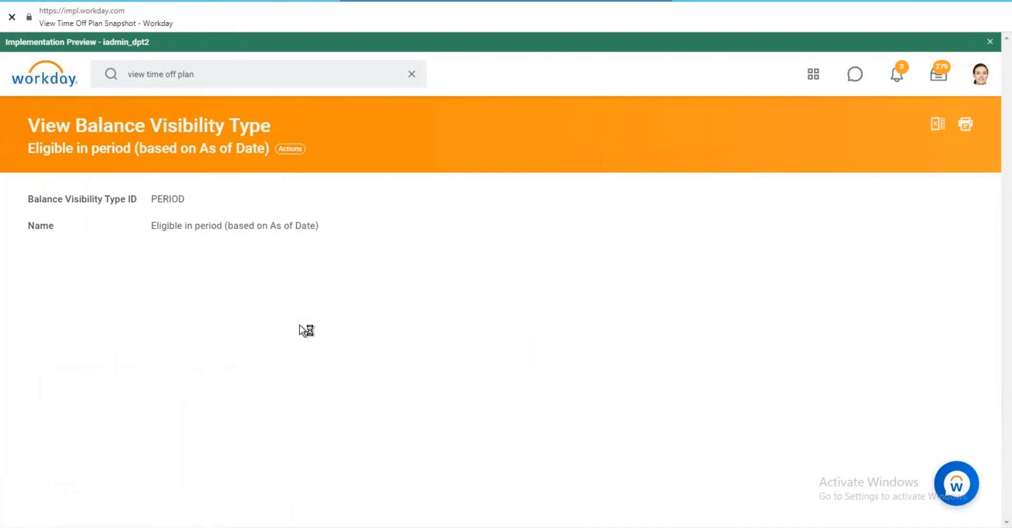
Open Valentines from the Time Off tab and view its 01/17/2021 validation snapshot with Minimum 1.
scroll(242, 258, down, 4)
click(258, 252)
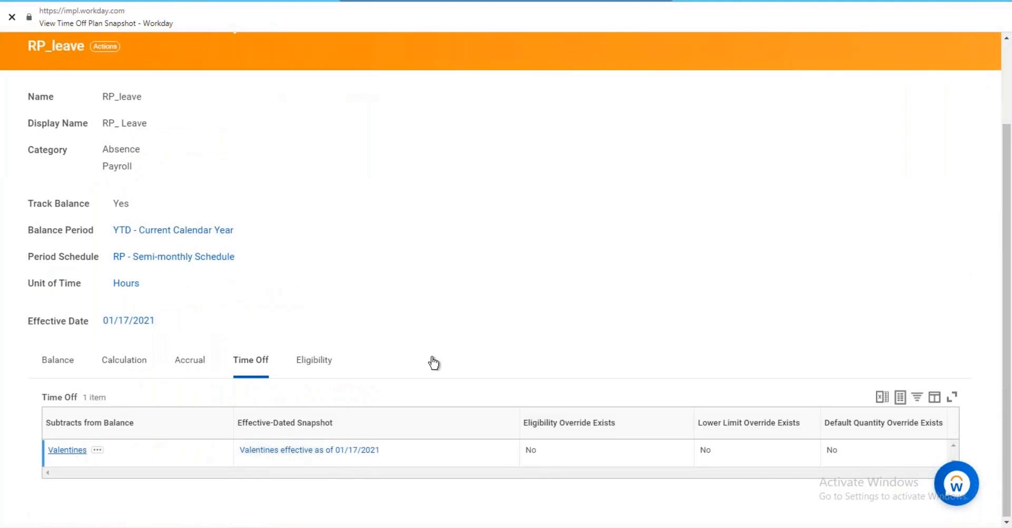
click(67, 450)
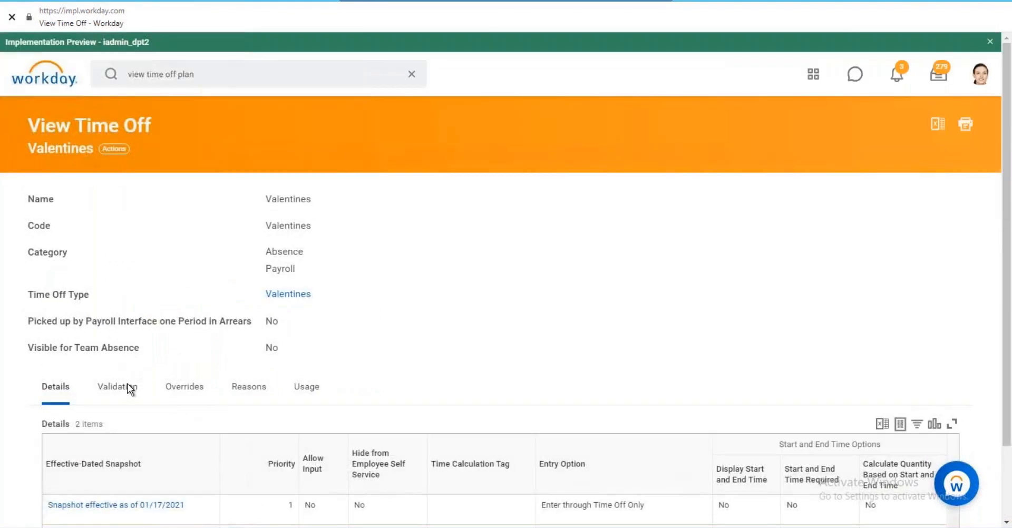
click(127, 388)
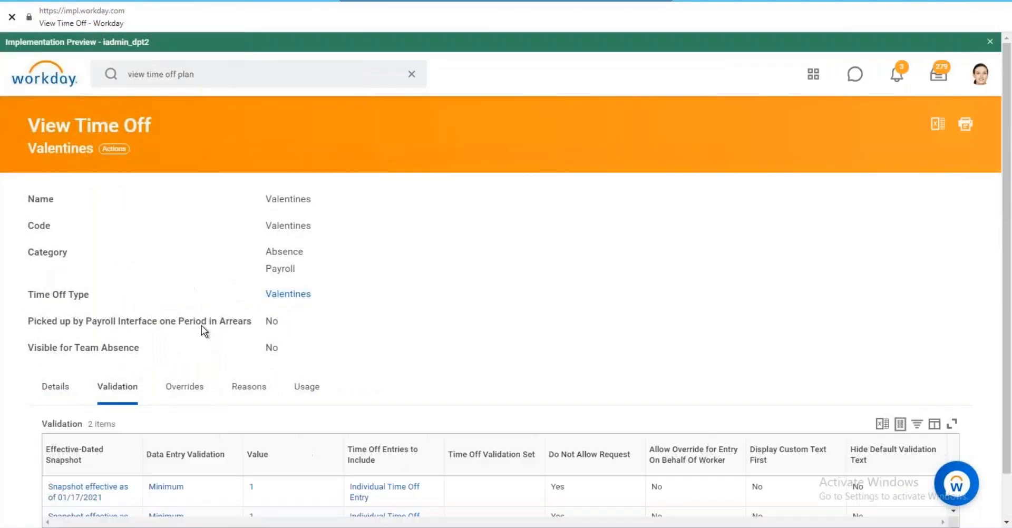
scroll(202, 325, down, 2)
mouse_move(248, 425)
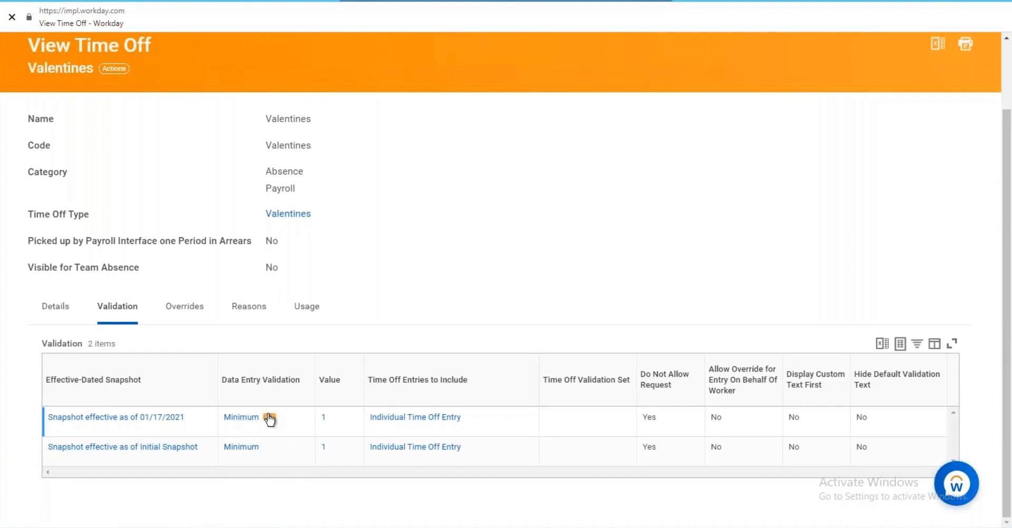
click(103, 419)
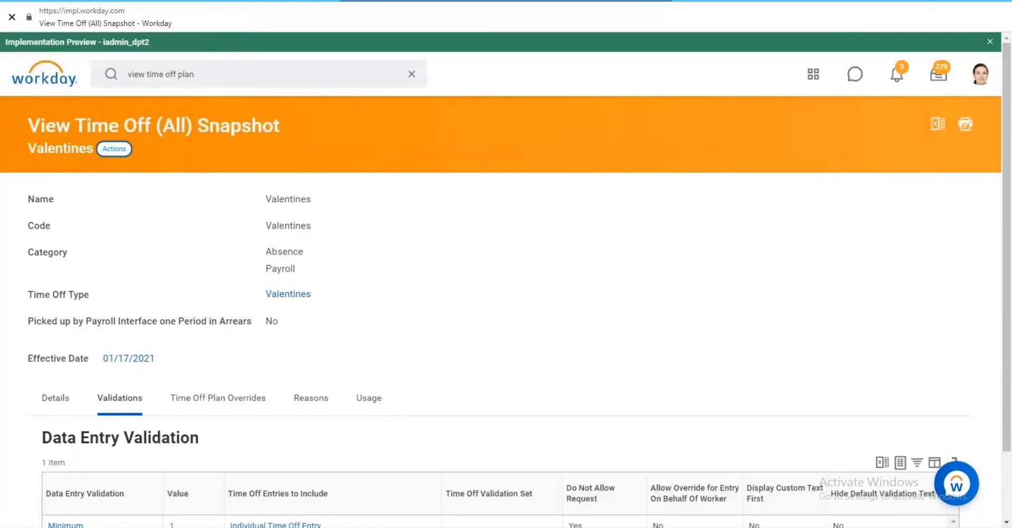
Show the Valentines Time Off actions, including Edit and View As Of.
mouse_move(170, 219)
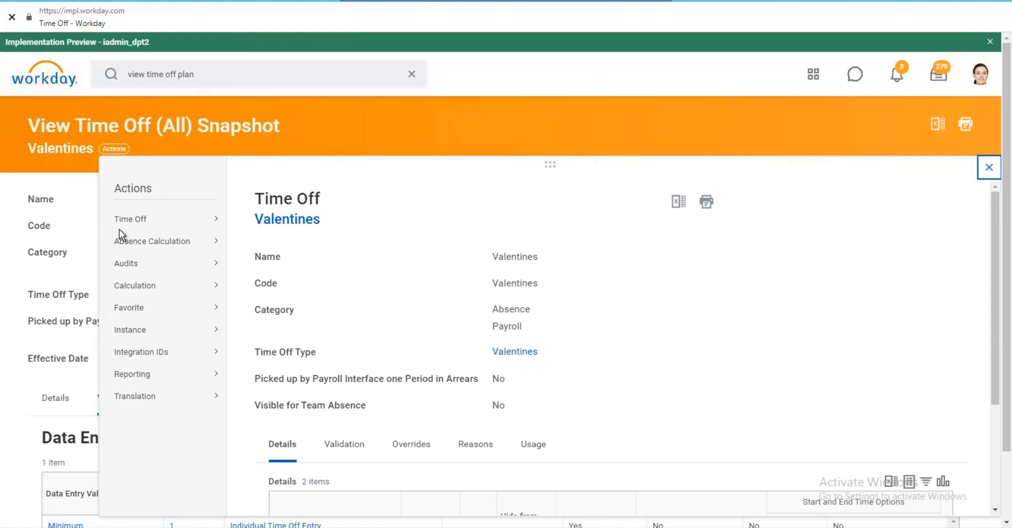
Edit Valentines at the existing 01/17/2021 effective date and scroll to its data entry validations.
click(248, 221)
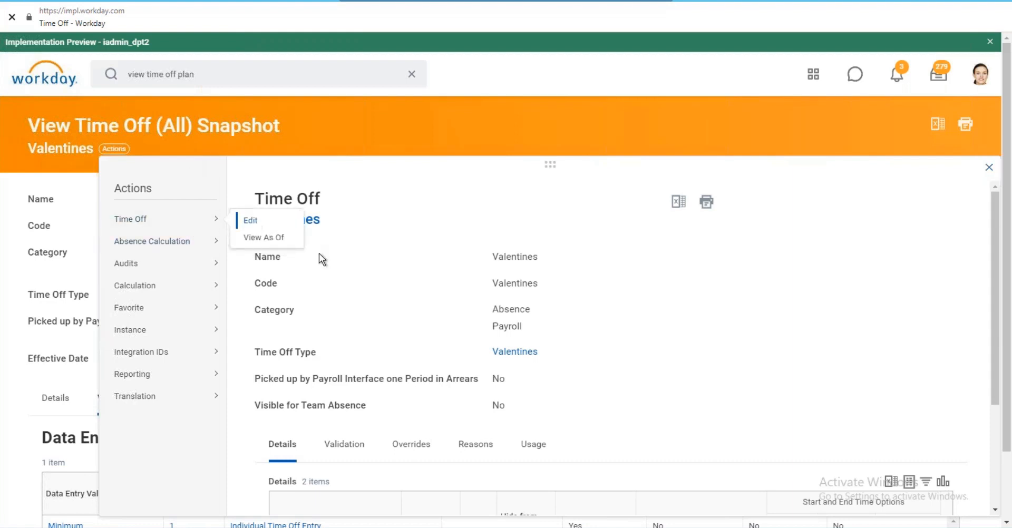
click(299, 268)
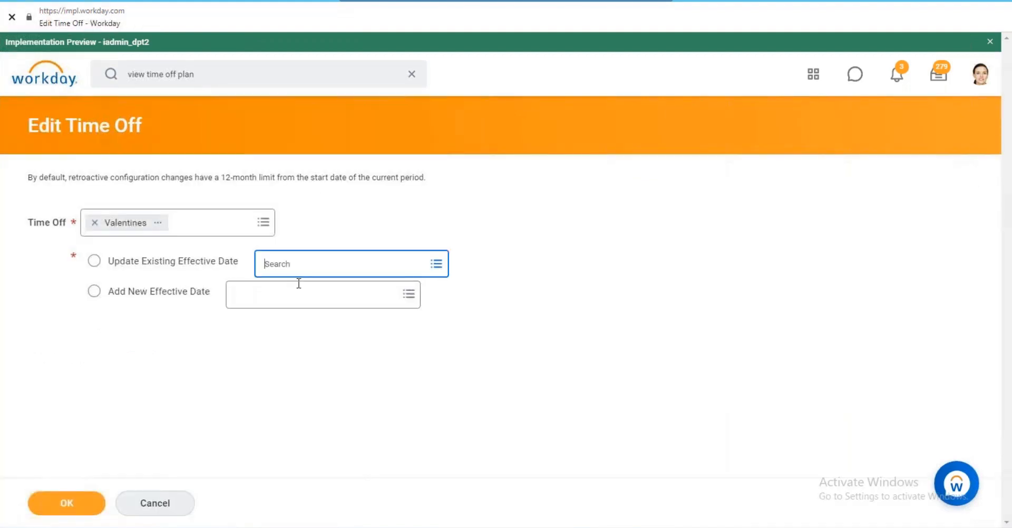
click(310, 289)
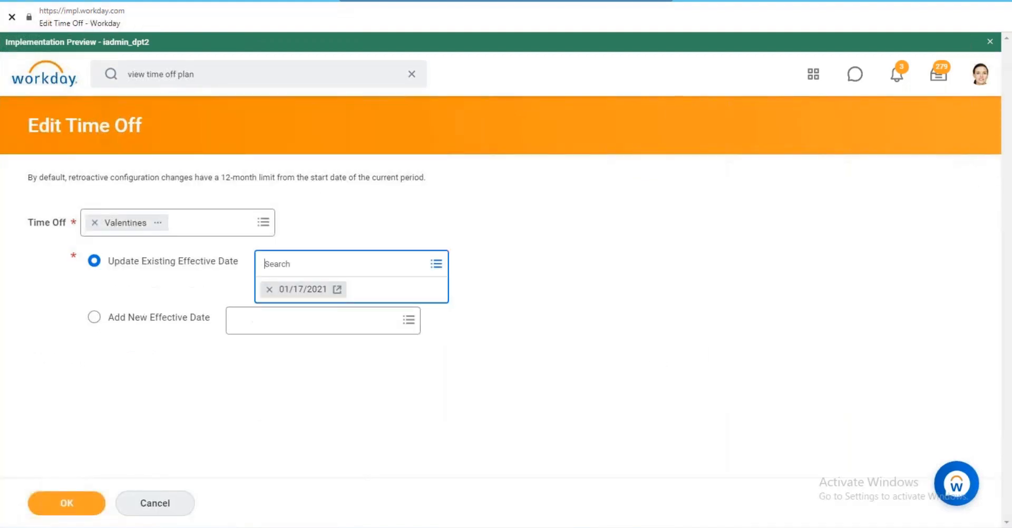
key(Return)
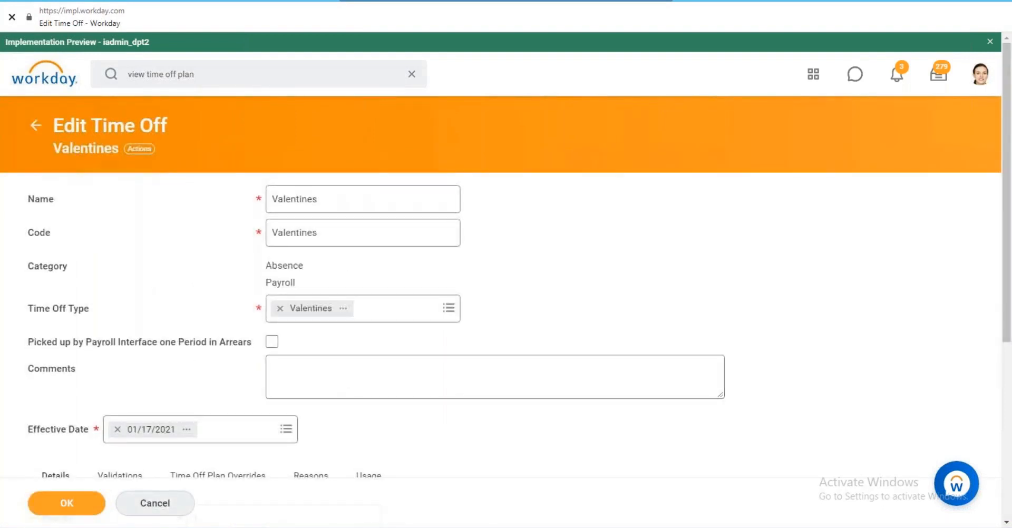
scroll(149, 236, down, 5)
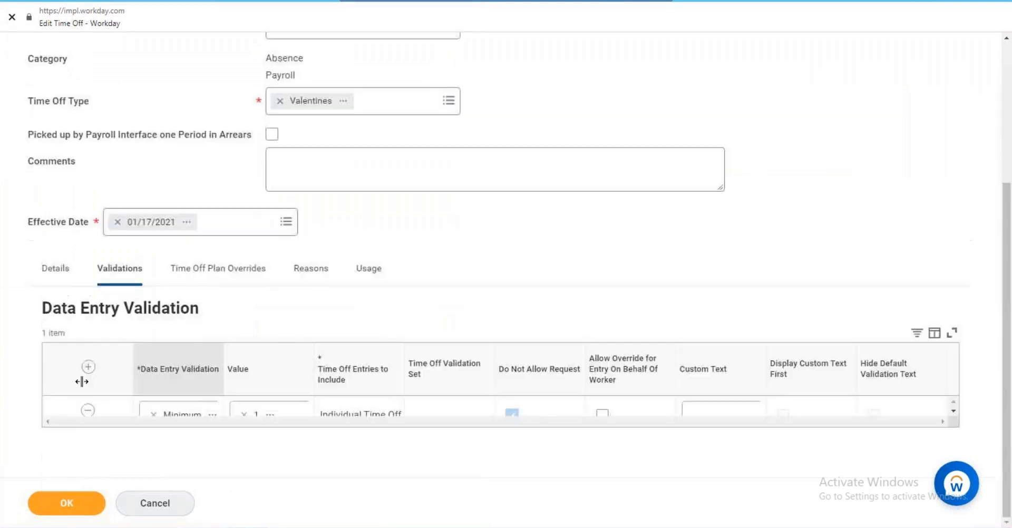
scroll(165, 358, down, 1)
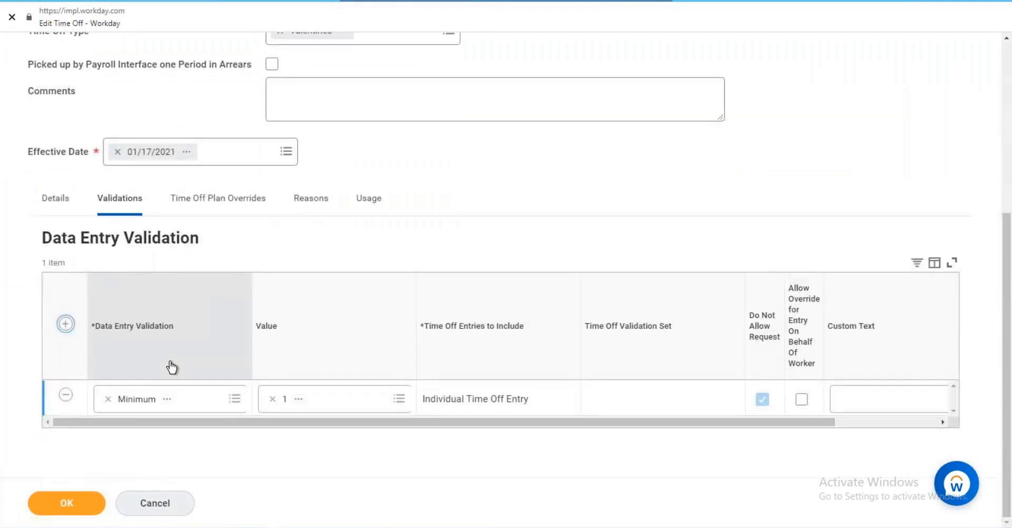
Add an Increments validation row and enter .25 in its Value field.
click(170, 399)
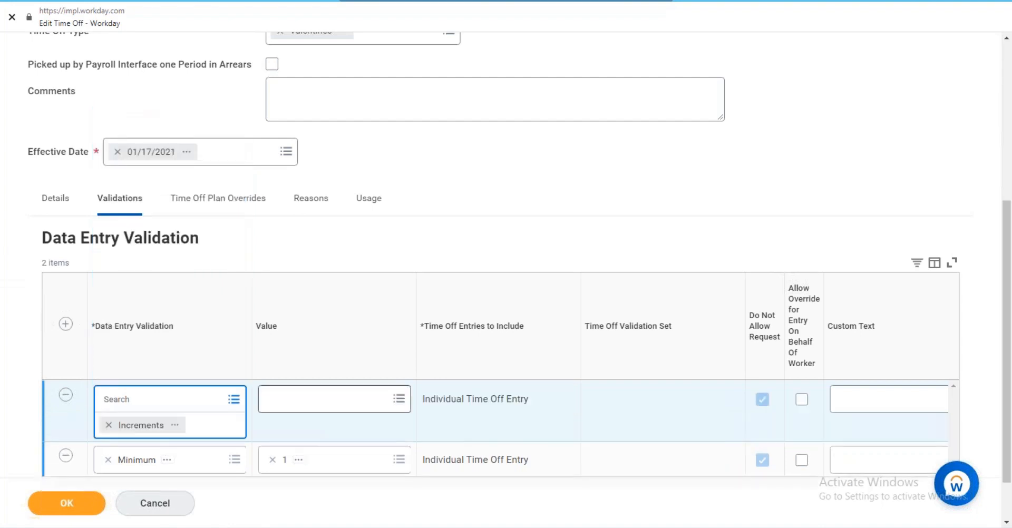
click(289, 399)
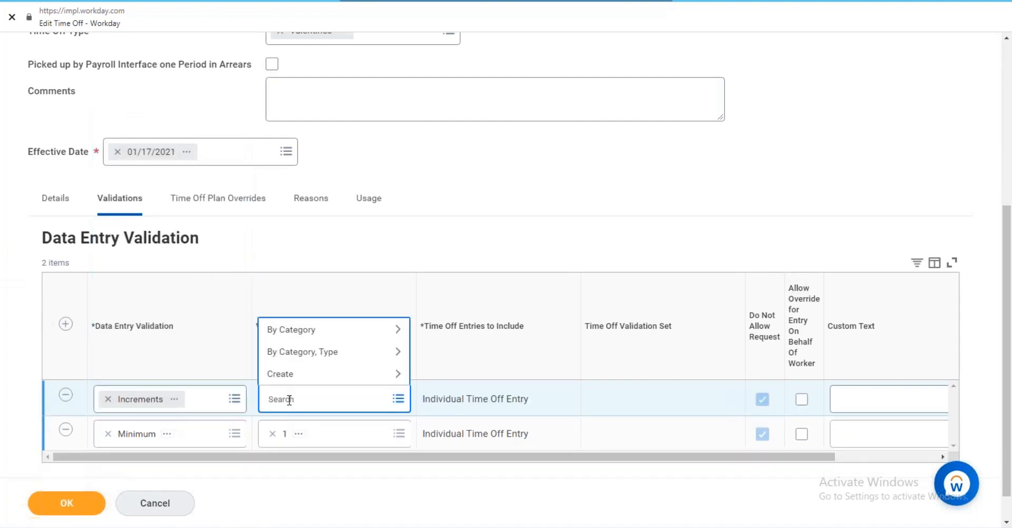
text(.25)
key(Return)
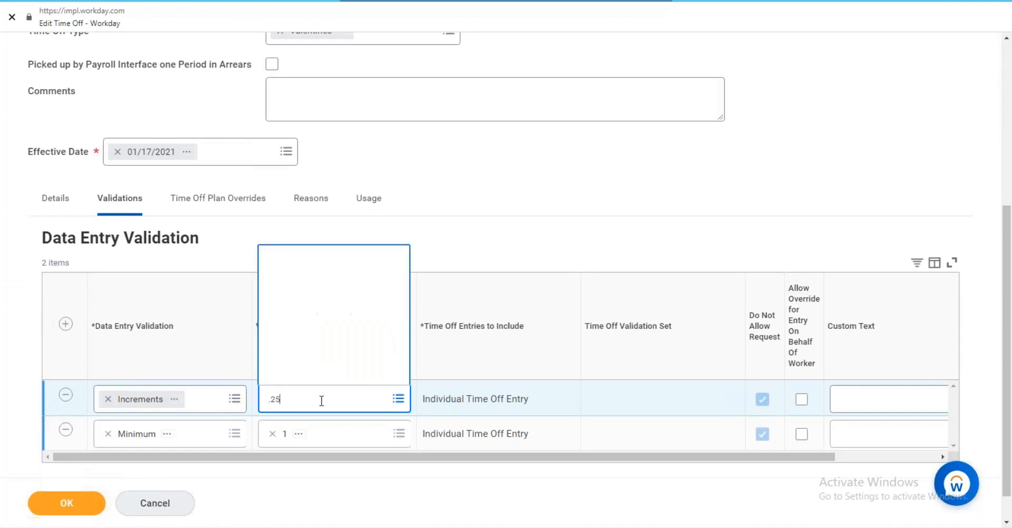
scroll(327, 324, down, 5)
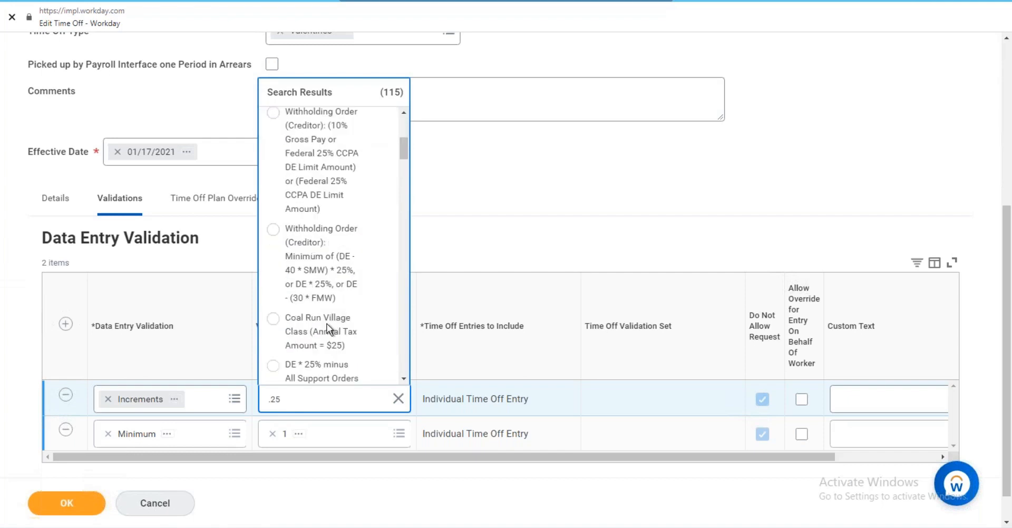
scroll(327, 324, down, 1)
Correct the Increments value to 0.25 and add a third empty validation row.
double_click(278, 399)
text(0.3)
key(BackSpace)
text(25)
key(Return)
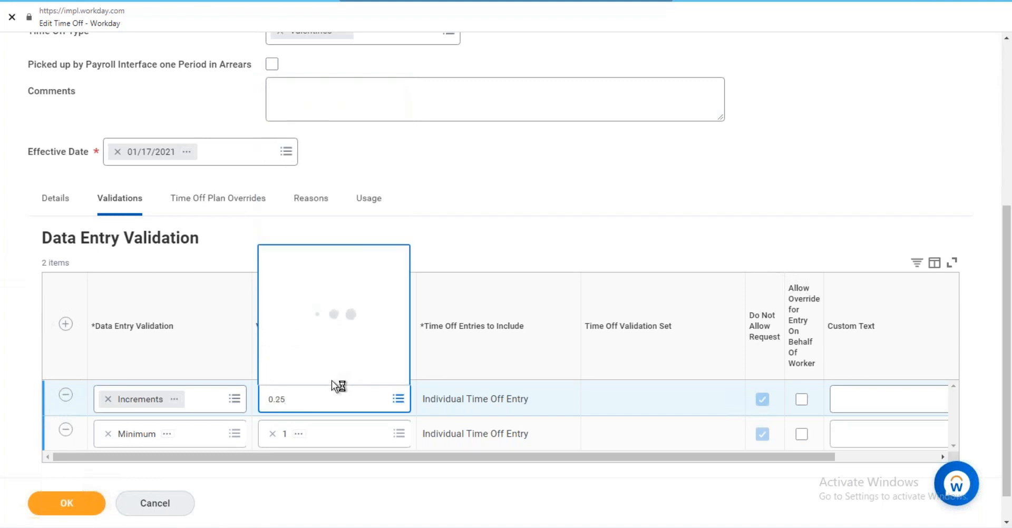
click(315, 239)
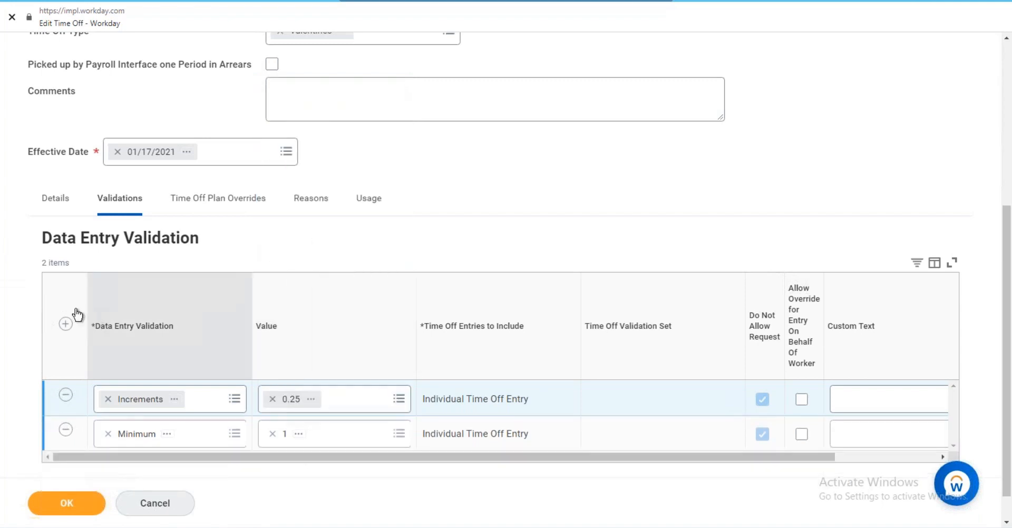
click(65, 324)
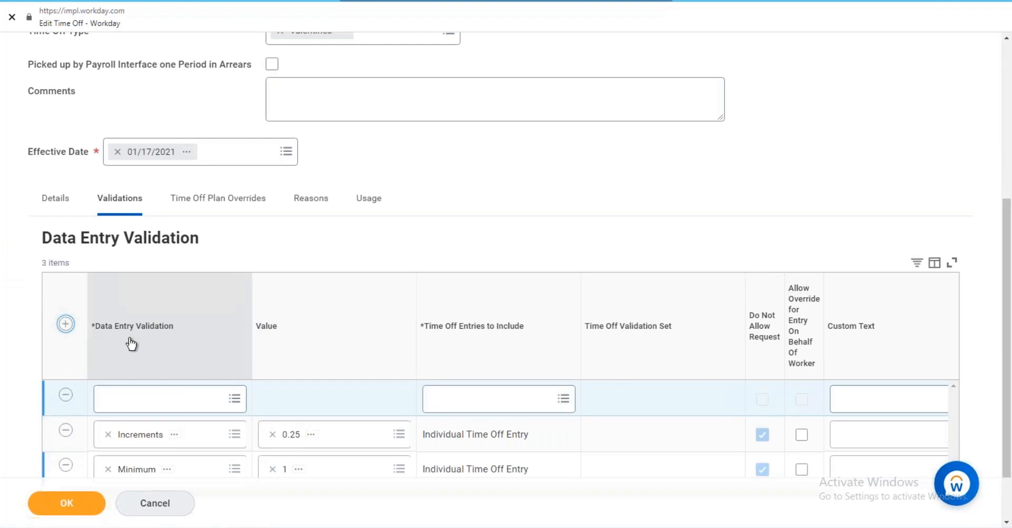
Set the new row to Maximum, value 8, for All Time Off Entries for Worker for Same Date.
click(158, 398)
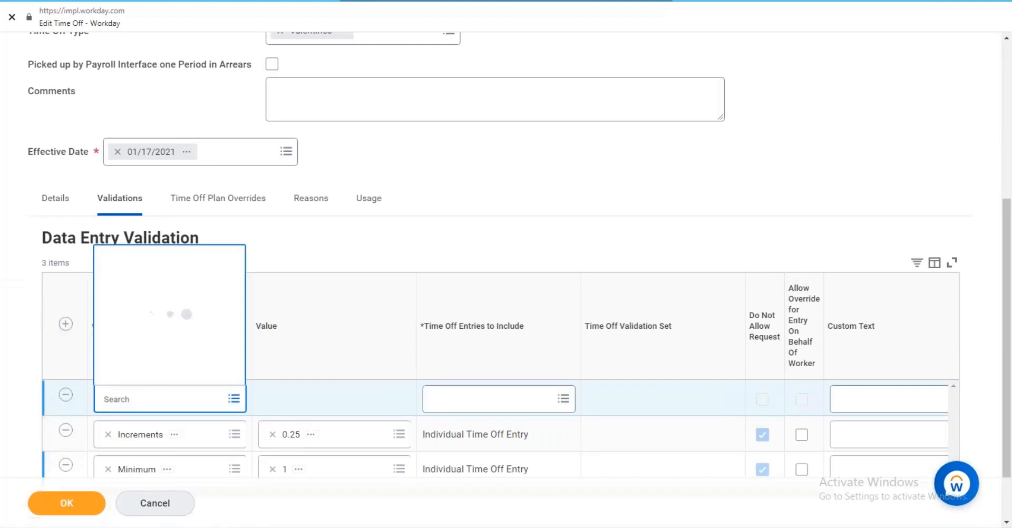
text(maximum)
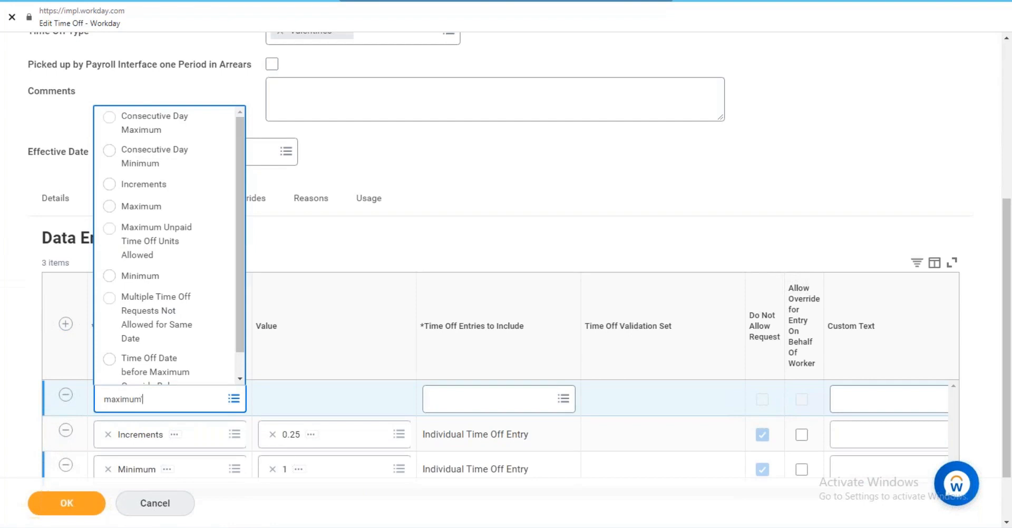
key(Return)
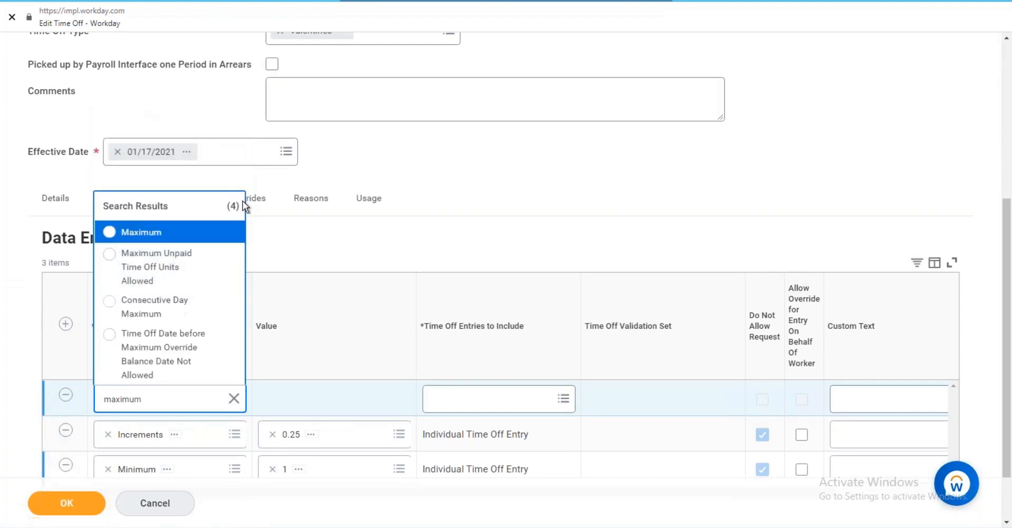
click(165, 233)
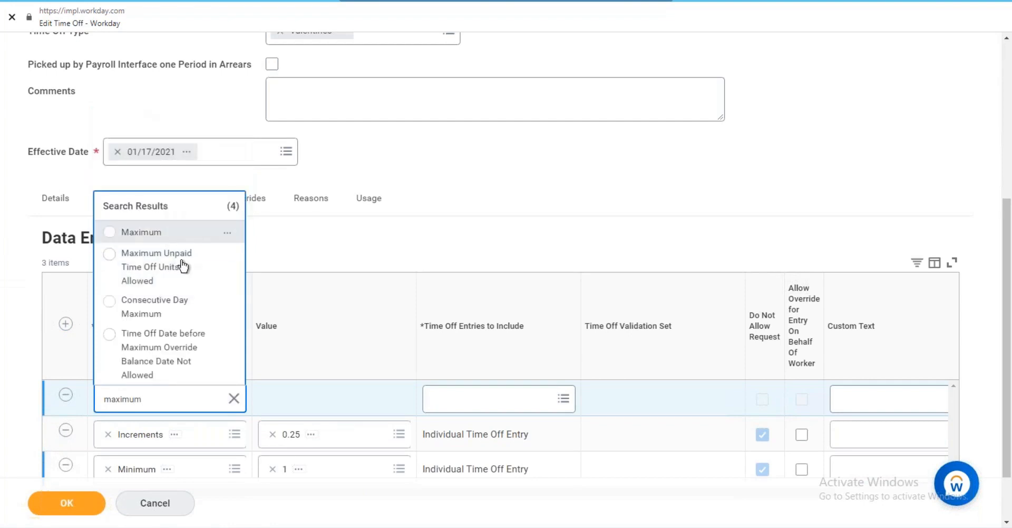
click(325, 403)
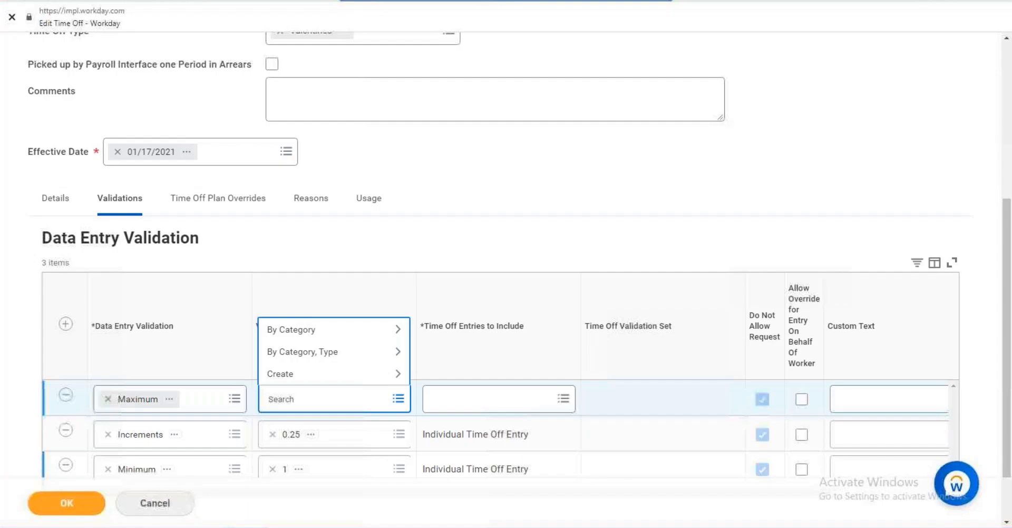
text(8)
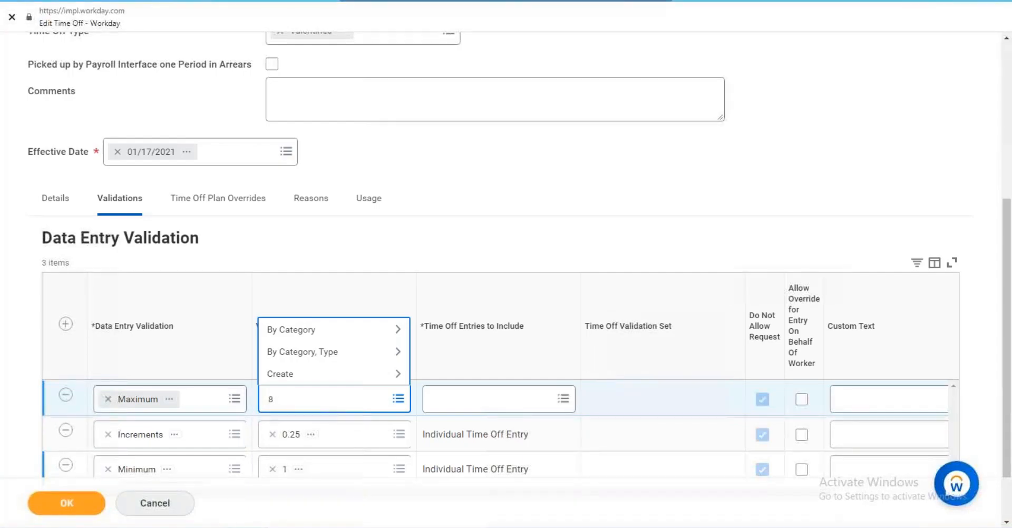
key(Return)
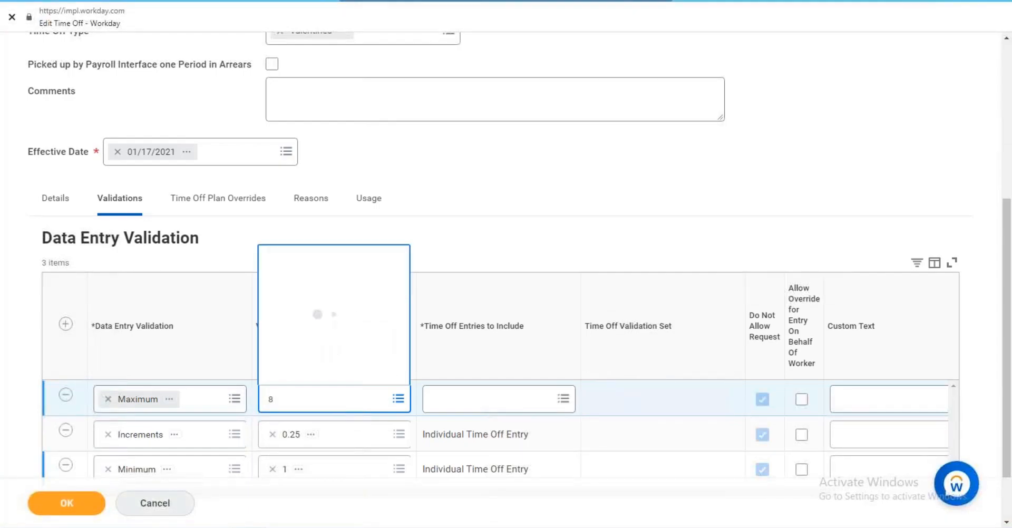
click(480, 415)
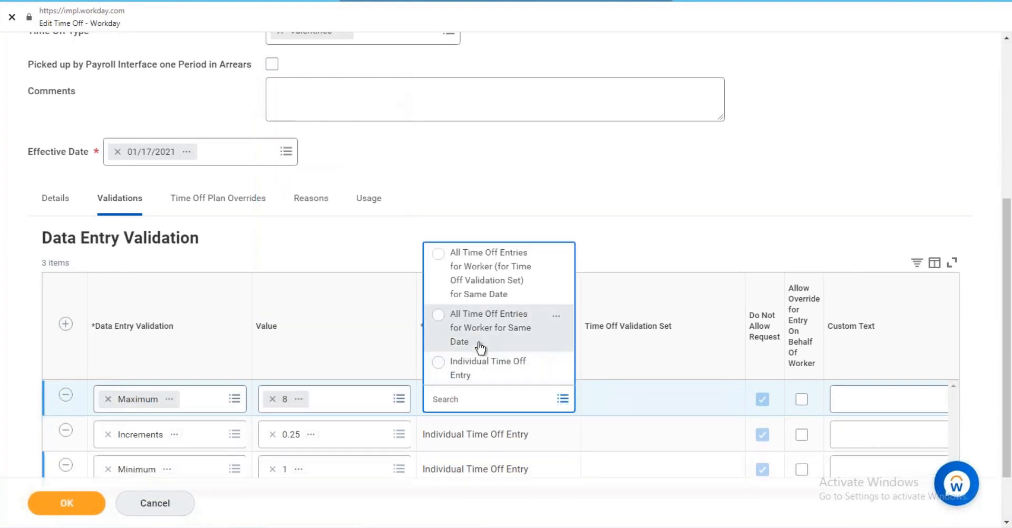
click(480, 332)
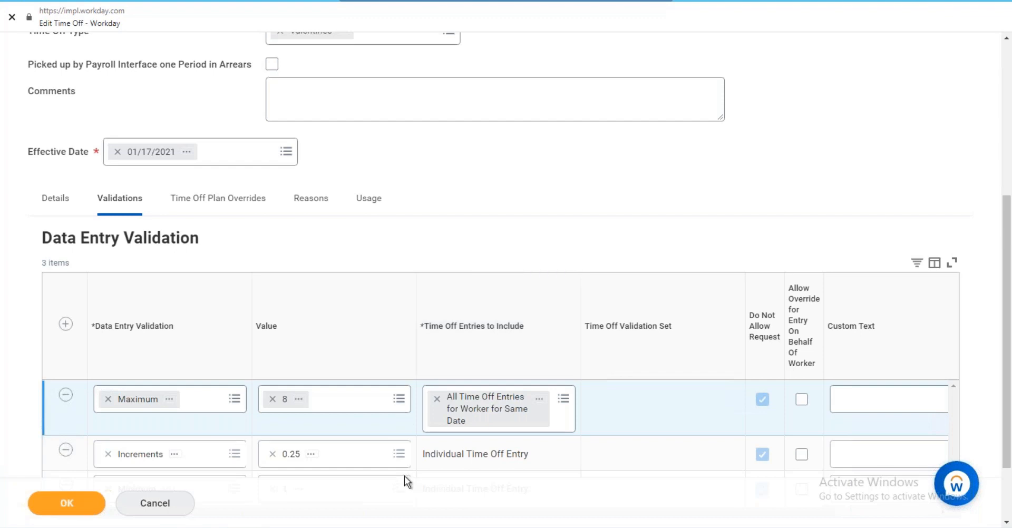
Review the Reasons and Time Off Plan Overrides tabs, then discard the unsaved Valentines edits.
click(314, 199)
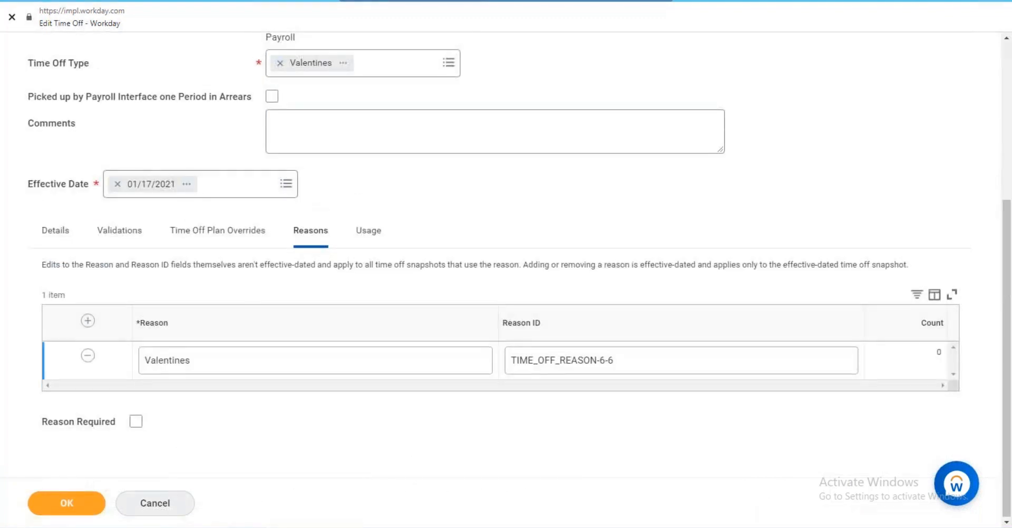
click(260, 247)
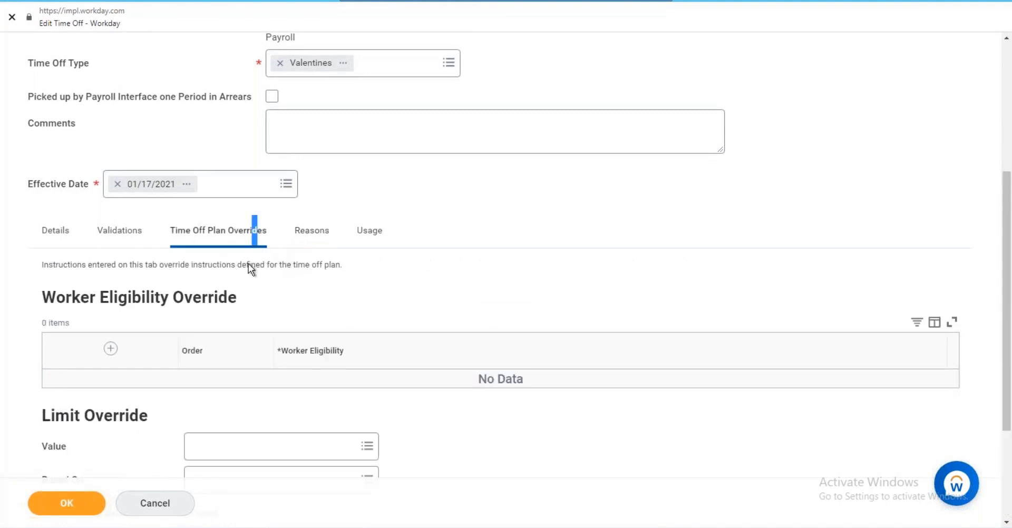
scroll(248, 263, down, 3)
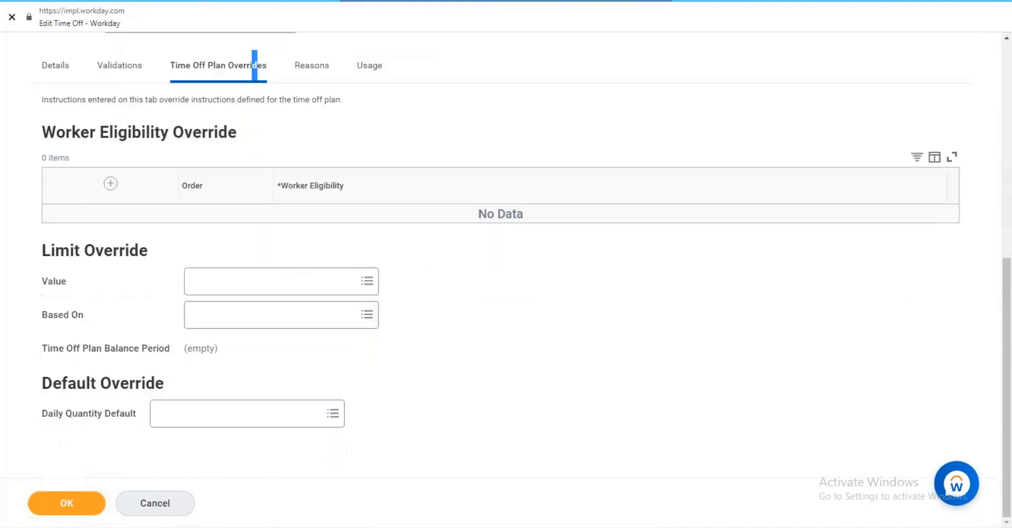
click(156, 504)
click(445, 310)
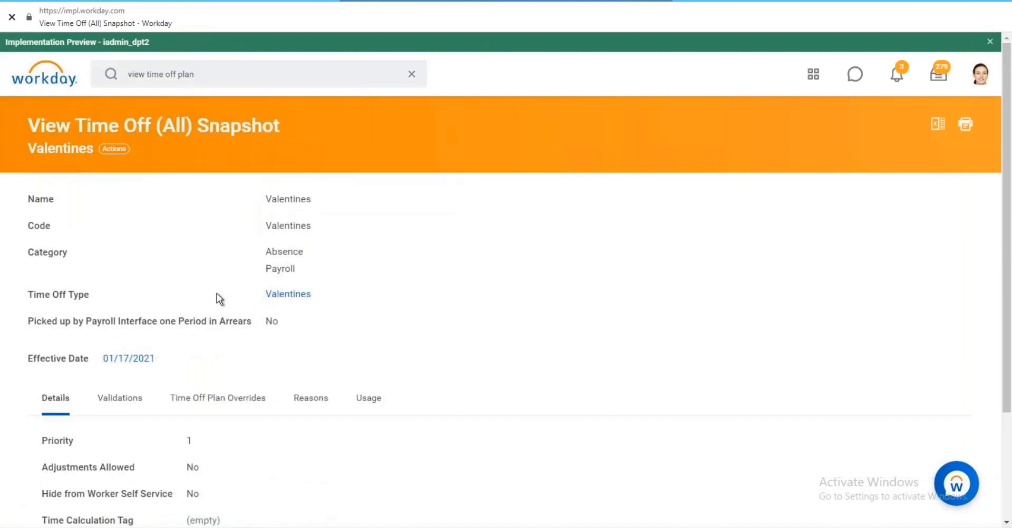
From the Valentines Usage table, open the RP_leave time off plan snapshot.
click(199, 74)
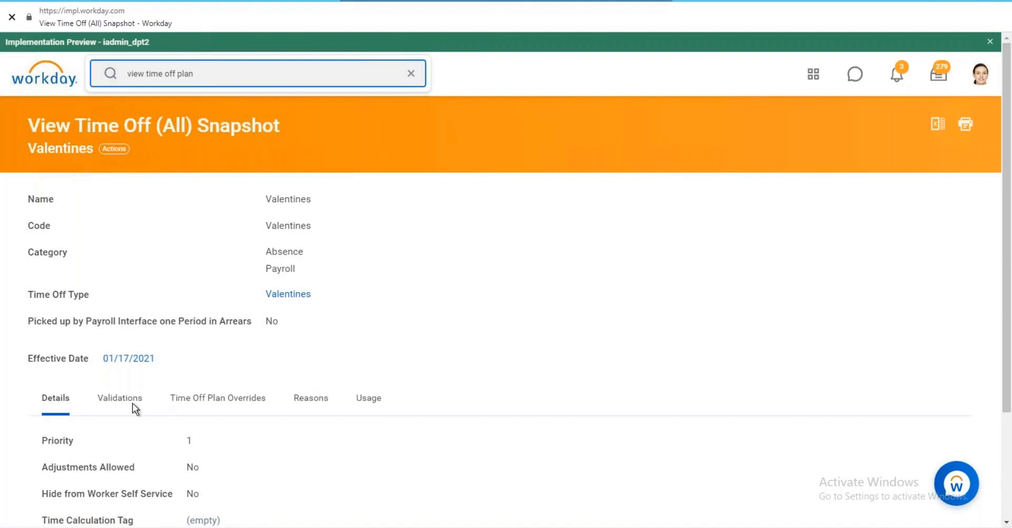
click(368, 398)
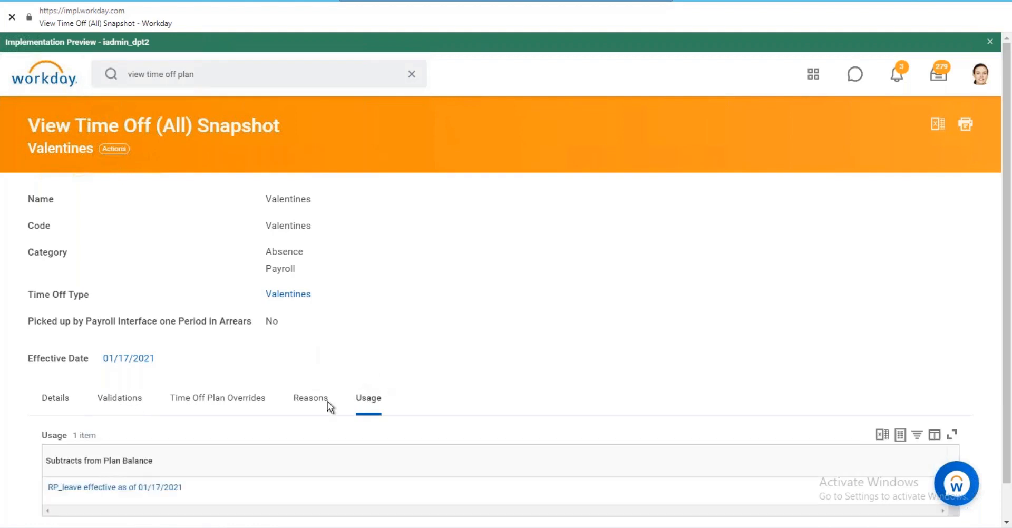
click(123, 493)
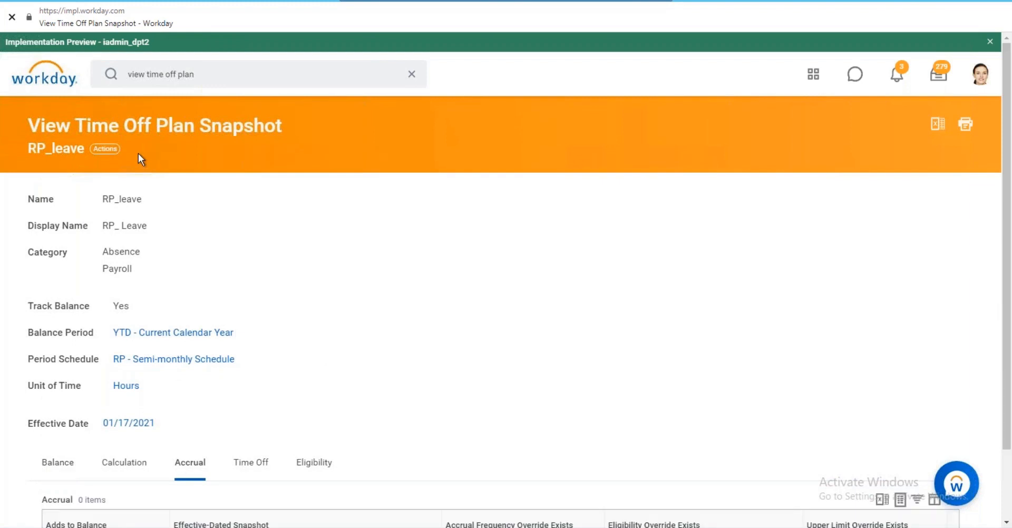
Check RP_leave's empty Accrual table, then return to the Workday home page.
scroll(138, 154, down, 2)
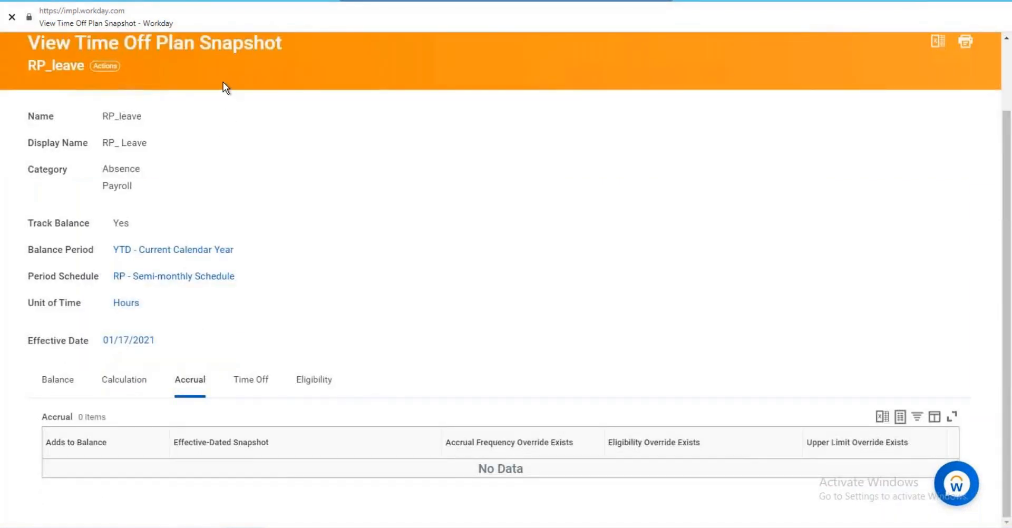
scroll(223, 82, up, 2)
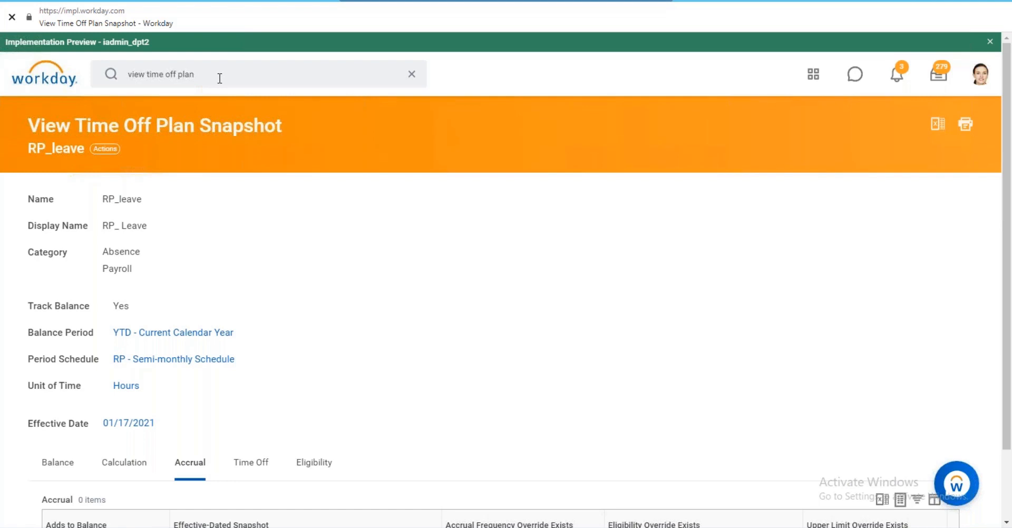
click(37, 79)
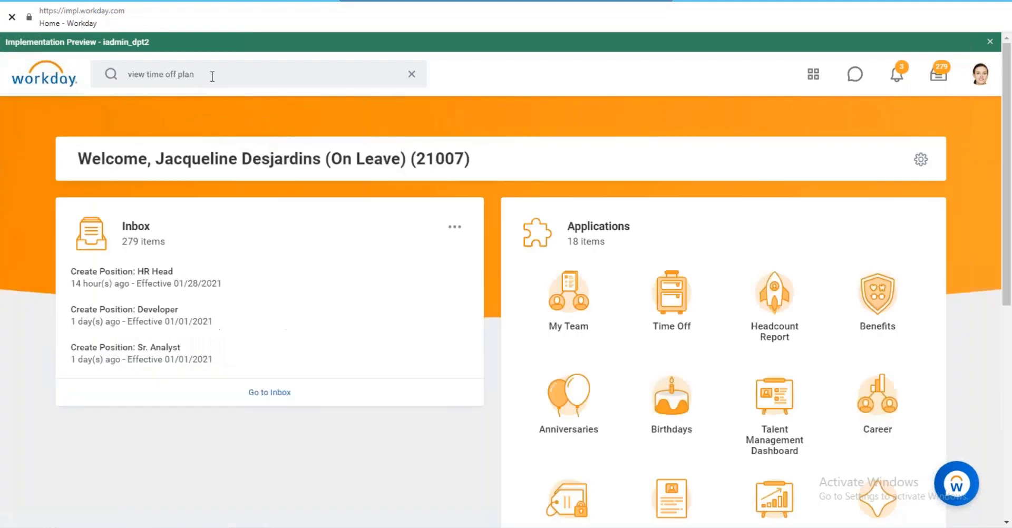
Search for 'view time off plan', then change the query to 'view accrual' and search again.
click(210, 74)
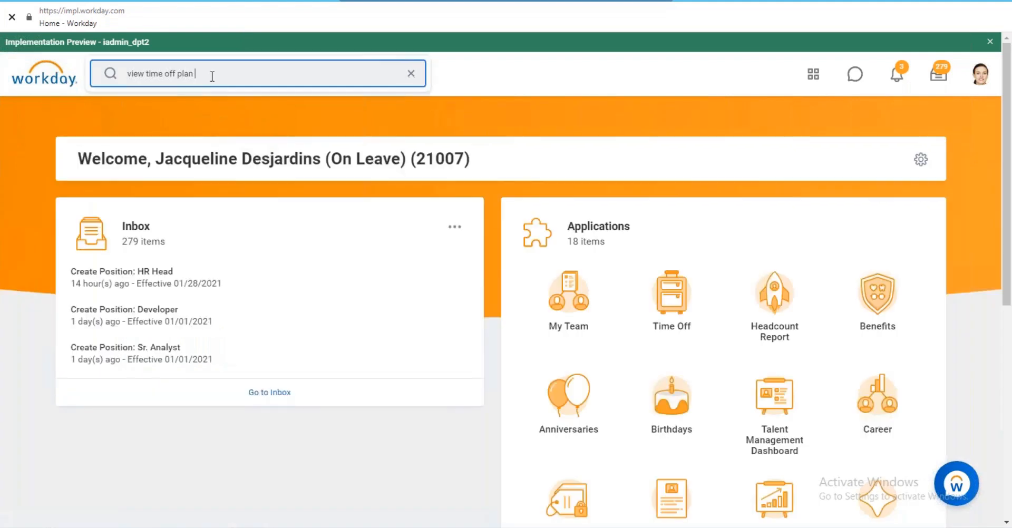
key(Return)
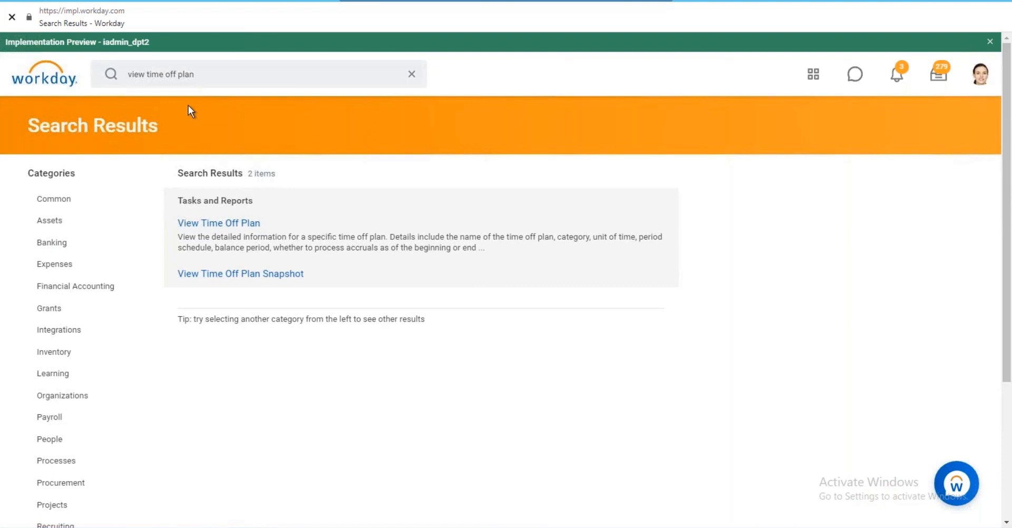
click(205, 74)
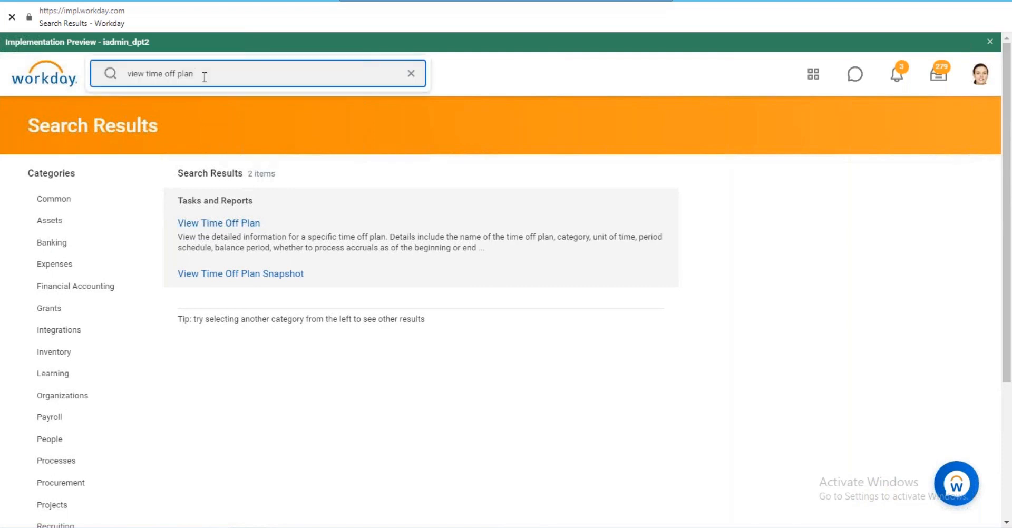
key(BackSpace)
key(BackSpace)
key(BackSpace)
key(BackSpace)
key(BackSpace)
key(BackSpace)
key(BackSpace)
key(BackSpace)
key(BackSpace)
key(BackSpace)
key(BackSpace)
key(BackSpace)
text(accrual)
key(Return)
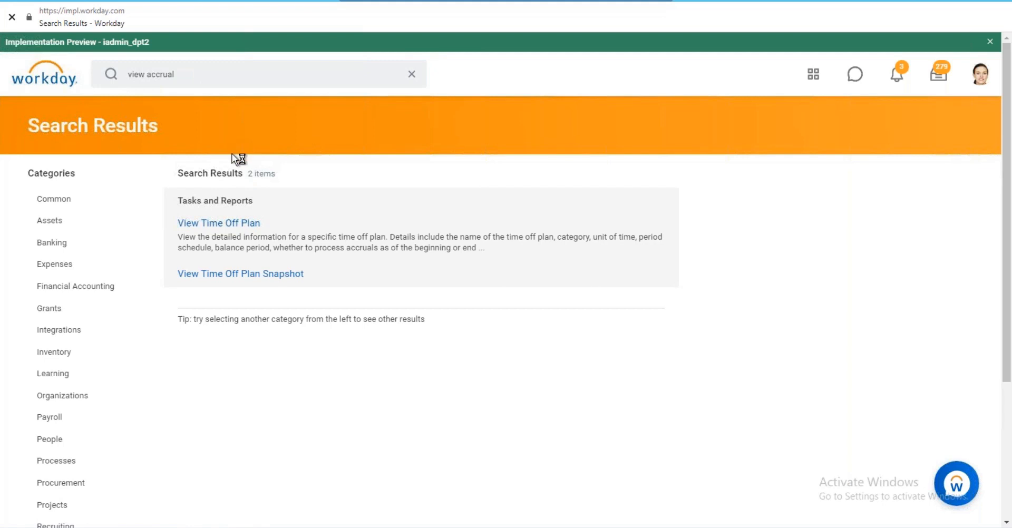
Open the View Accrual task and list all existing accruals in its Accrual prompt.
click(221, 224)
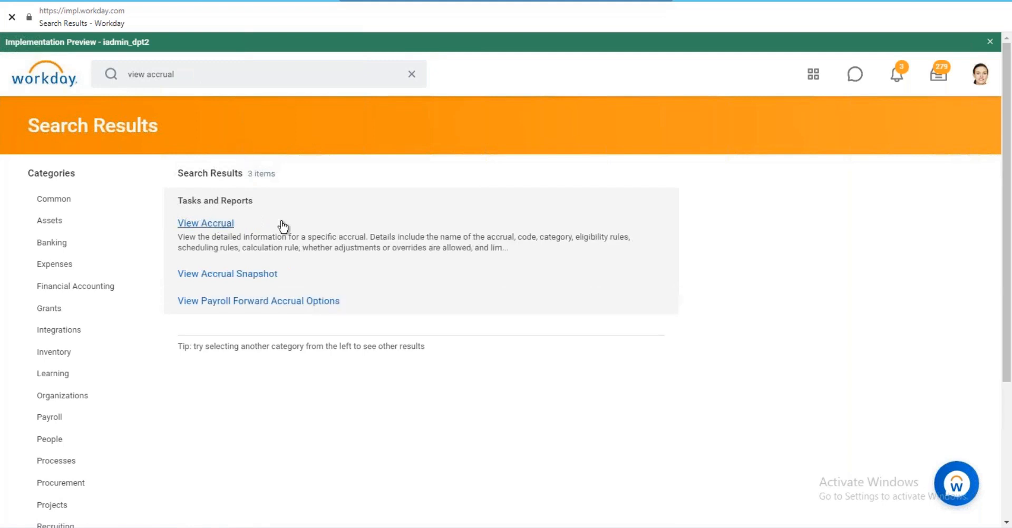
click(195, 179)
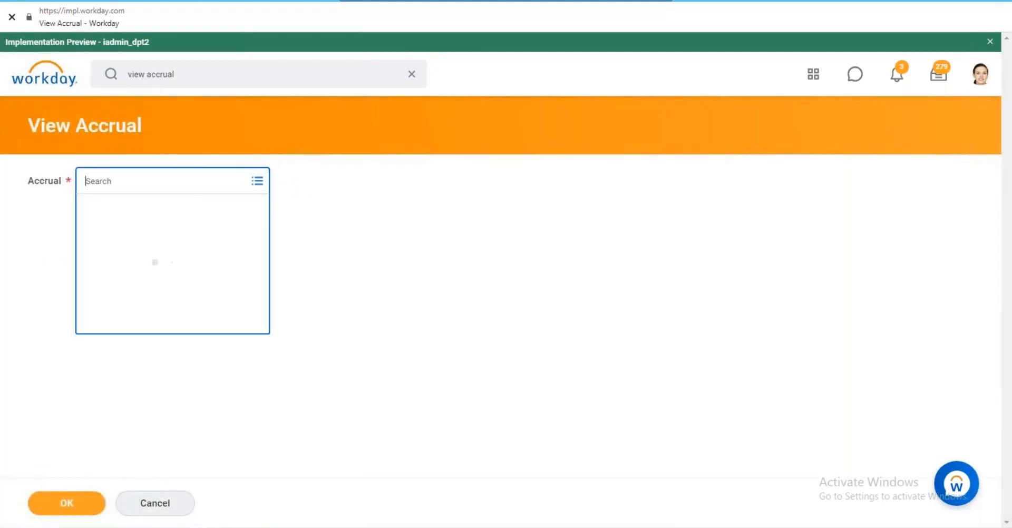
click(186, 209)
click(163, 186)
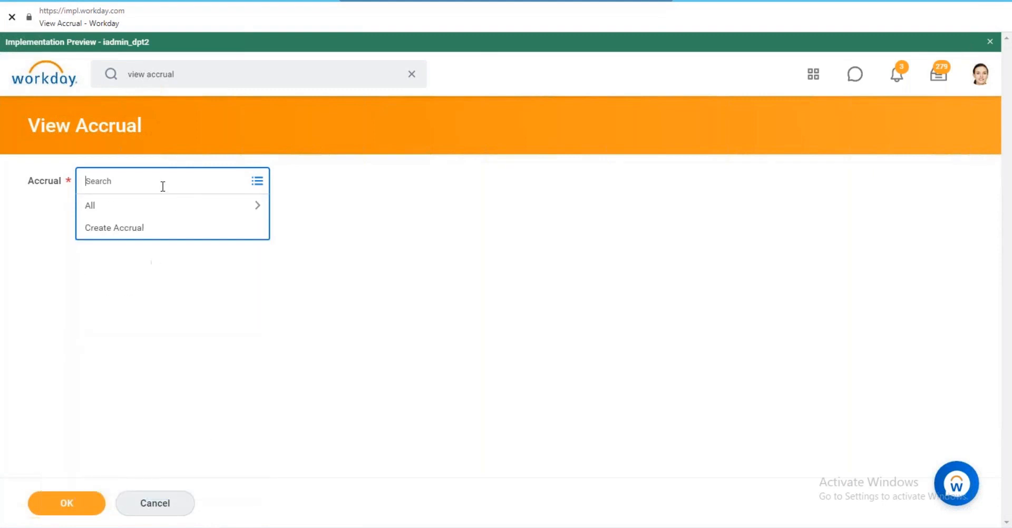
Search the Accrual prompt for 'Test Accrual', which returns no matches.
text(test)
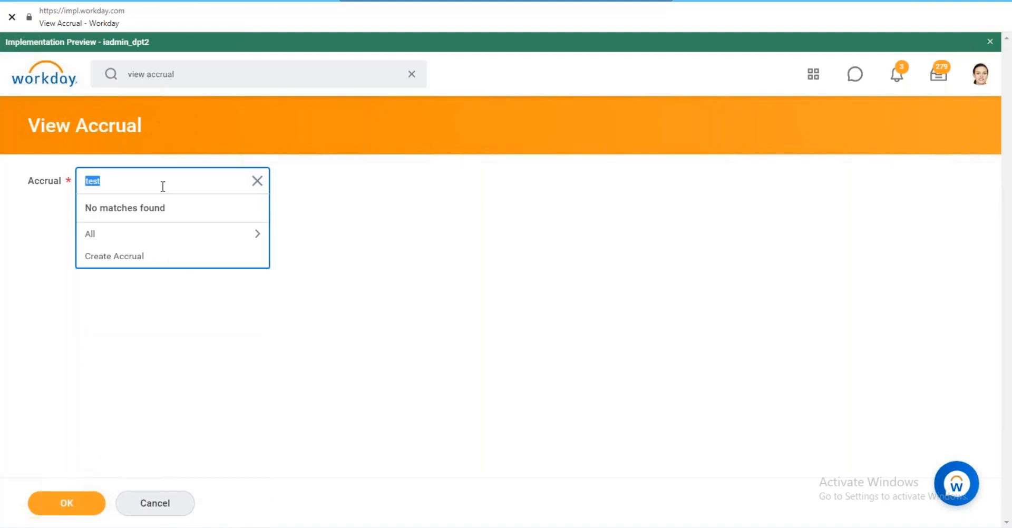
key(BackSpace)
text(Test Accrual)
key(Return)
key(Down)
click(180, 74)
Change the global search to 'view time off plan' and run it.
key(BackSpace)
key(BackSpace)
key(BackSpace)
key(BackSpace)
key(BackSpace)
key(BackSpace)
key(BackSpace)
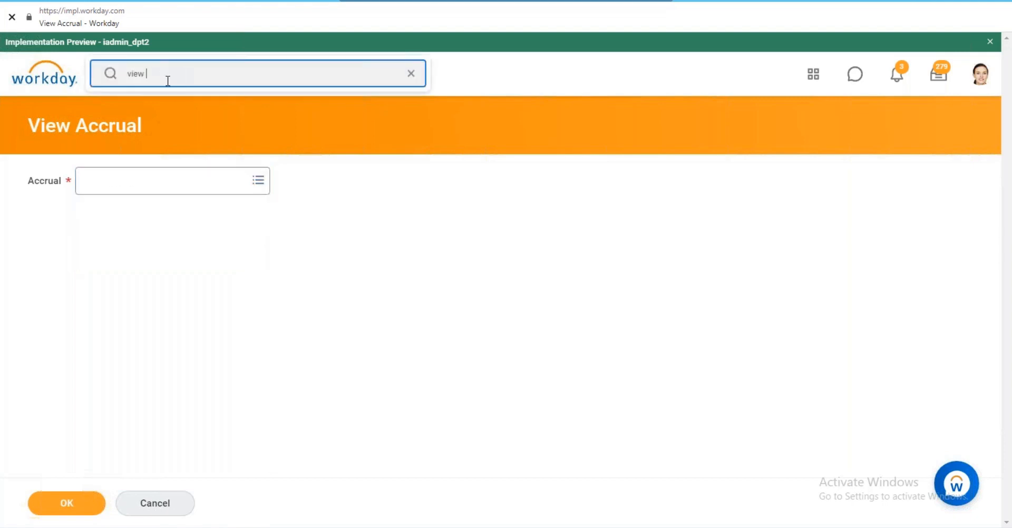
text(time off plan)
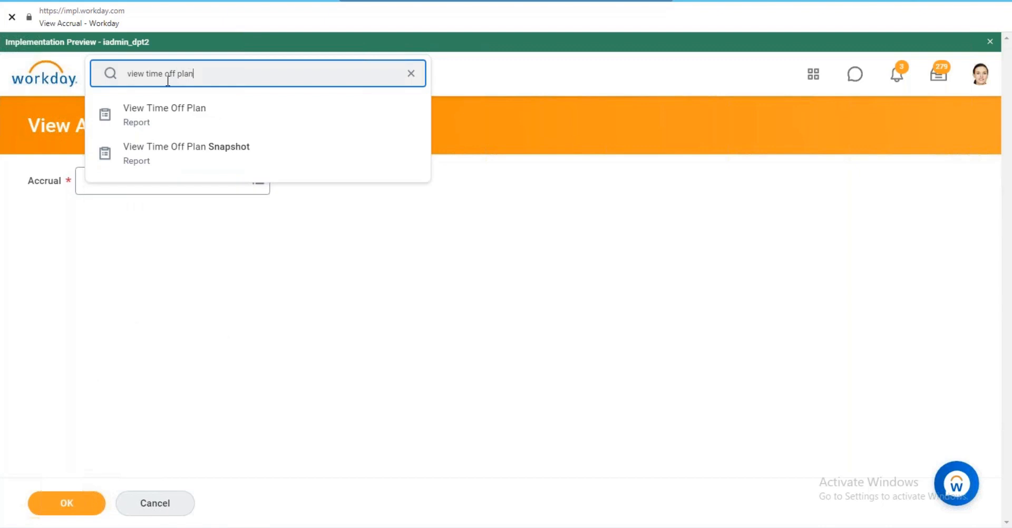
key(Return)
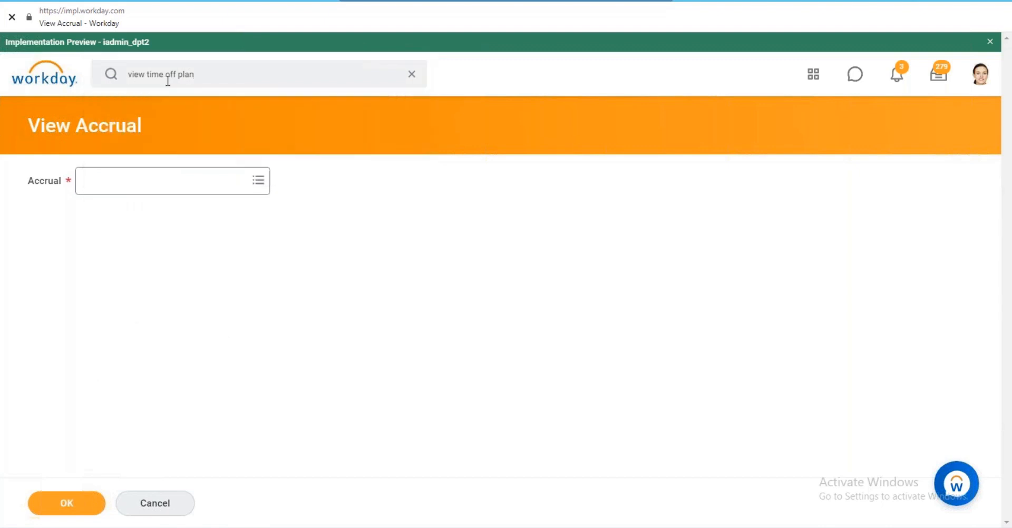
click(231, 77)
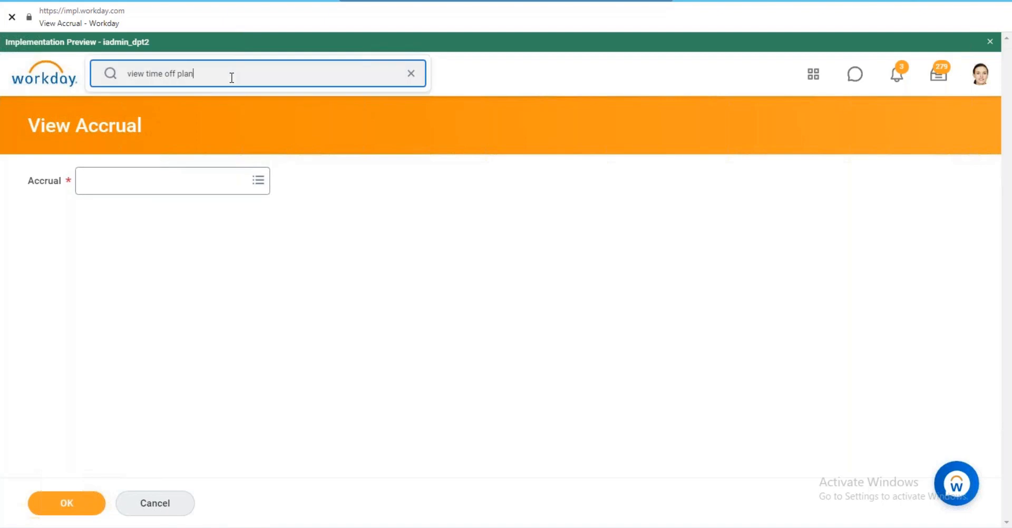
key(Return)
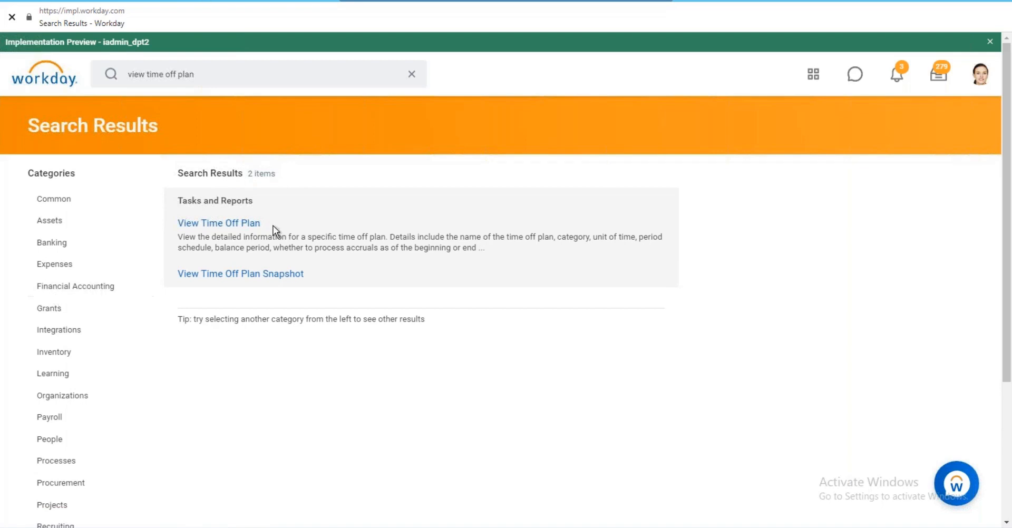
Open View Time Off Plan, search 'RP' and select the RP Vacation plan.
click(255, 227)
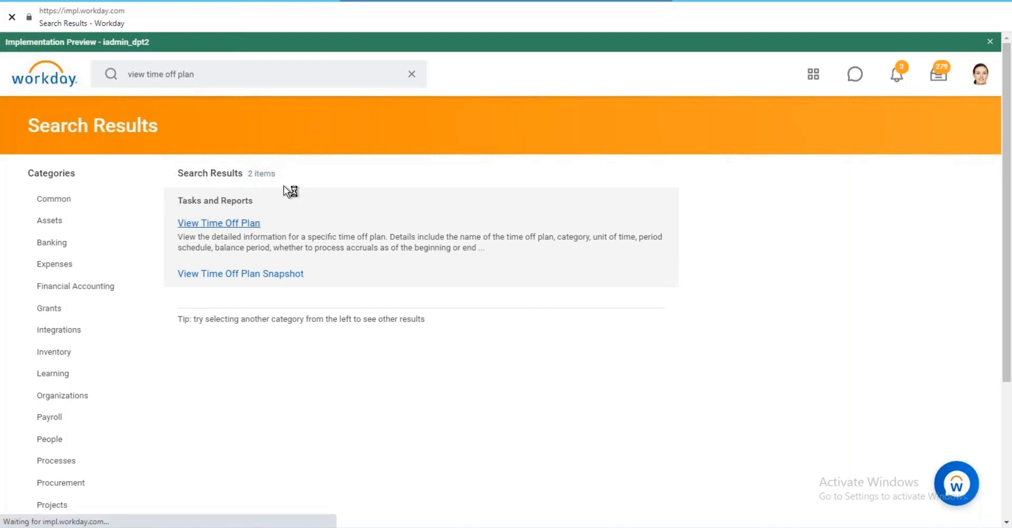
text(RP s)
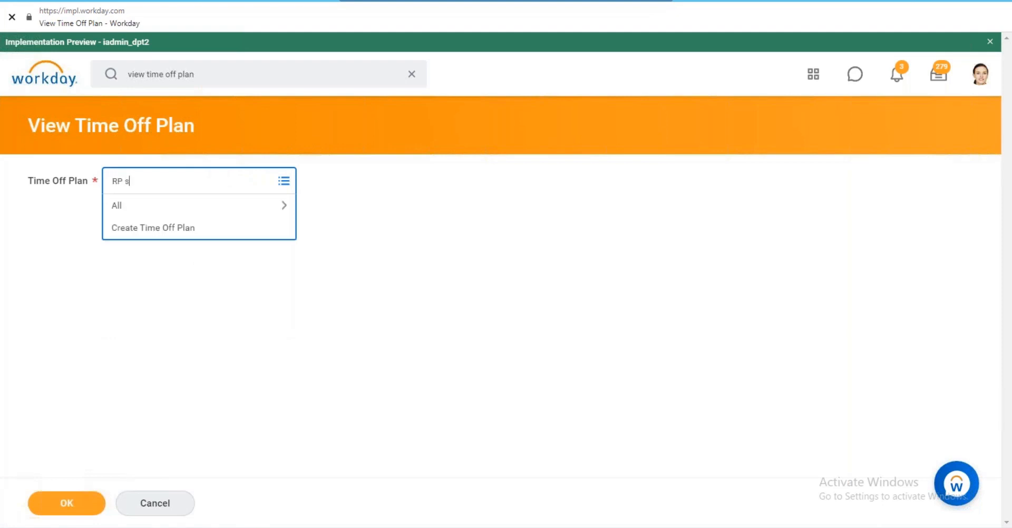
text(pecial)
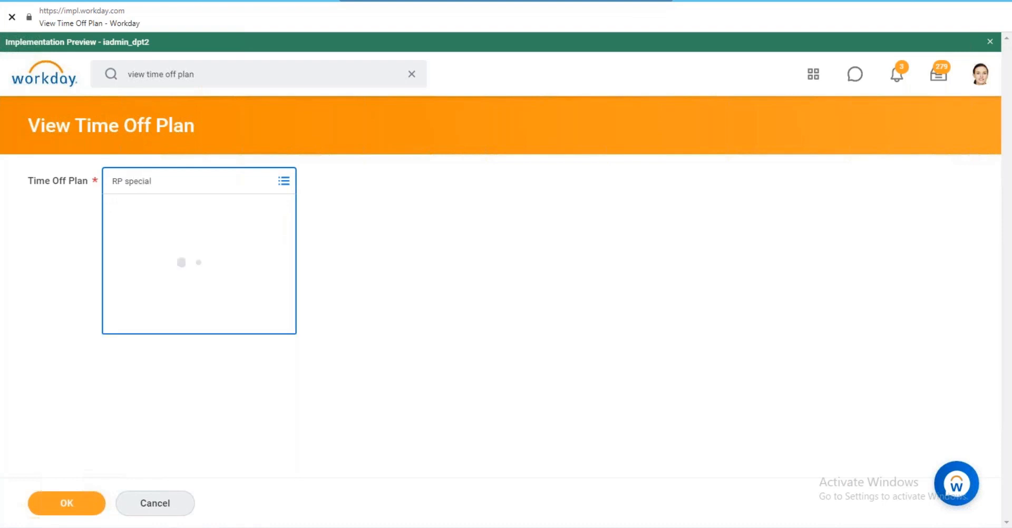
key(BackSpace)
key(BackSpace)
key(BackSpace)
key(BackSpace)
key(BackSpace)
key(BackSpace)
key(BackSpace)
key(BackSpace)
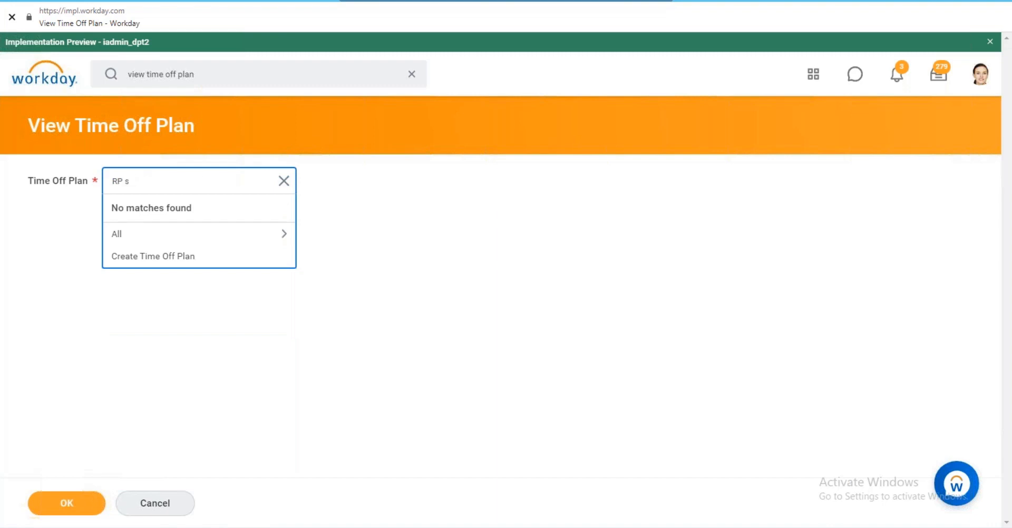
key(Return)
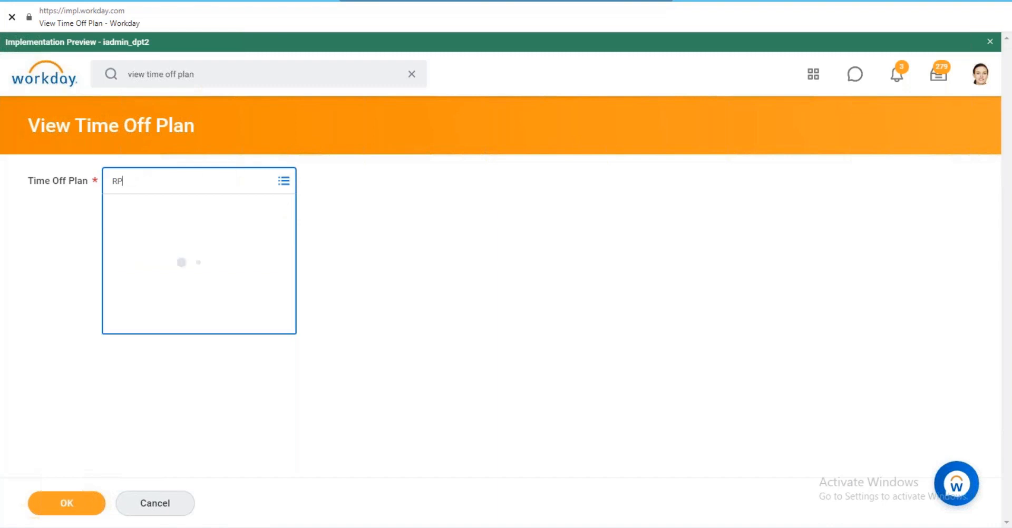
key(Down)
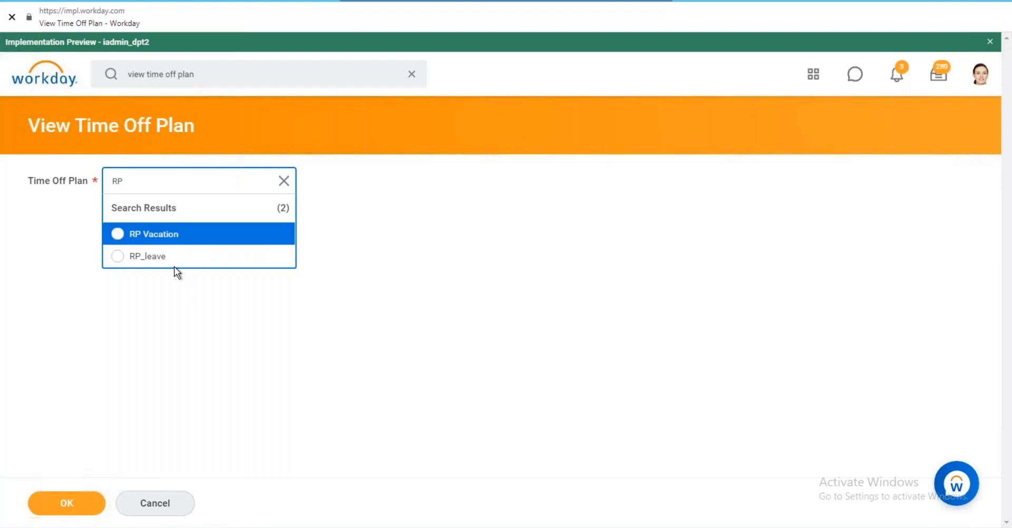
click(178, 242)
View the RP Vacation plan and open its RP Accrual details.
click(90, 510)
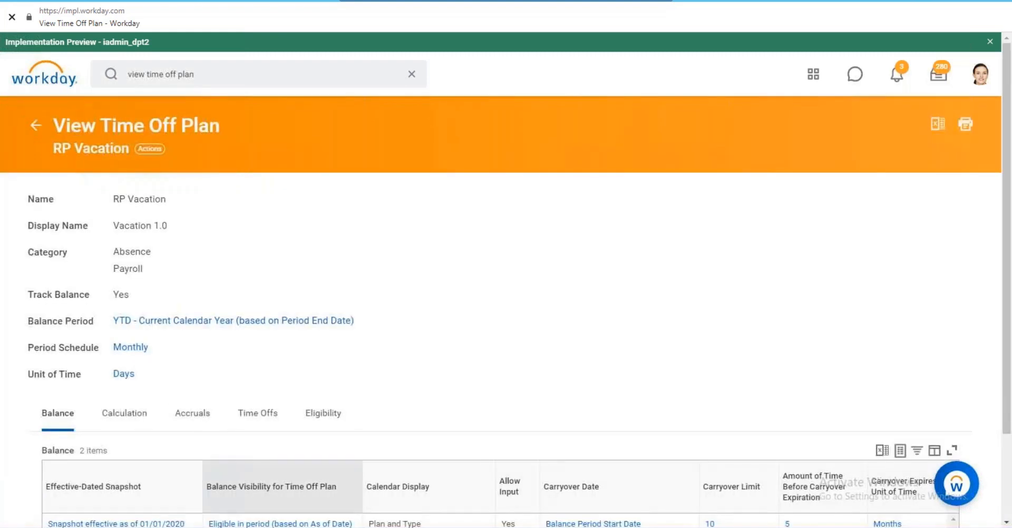
scroll(295, 400, down, 2)
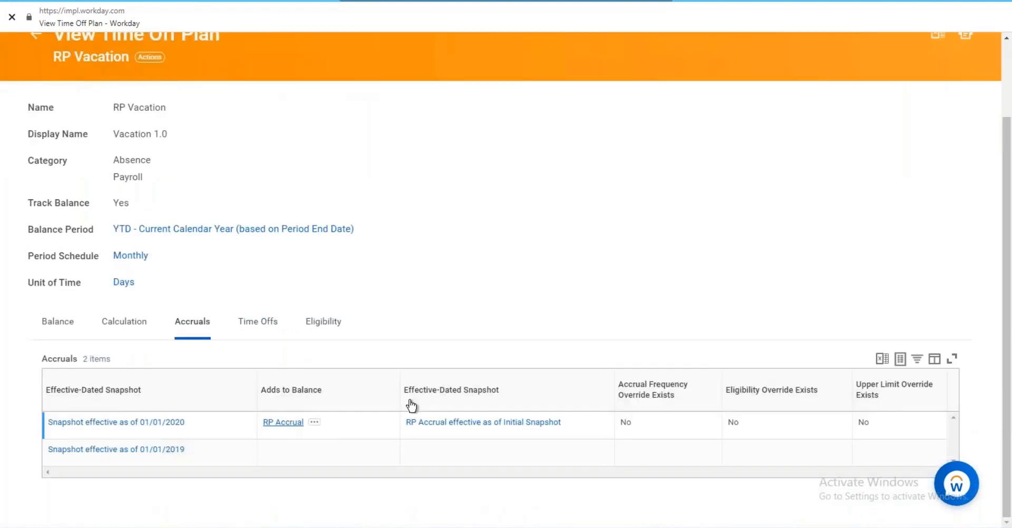
click(410, 422)
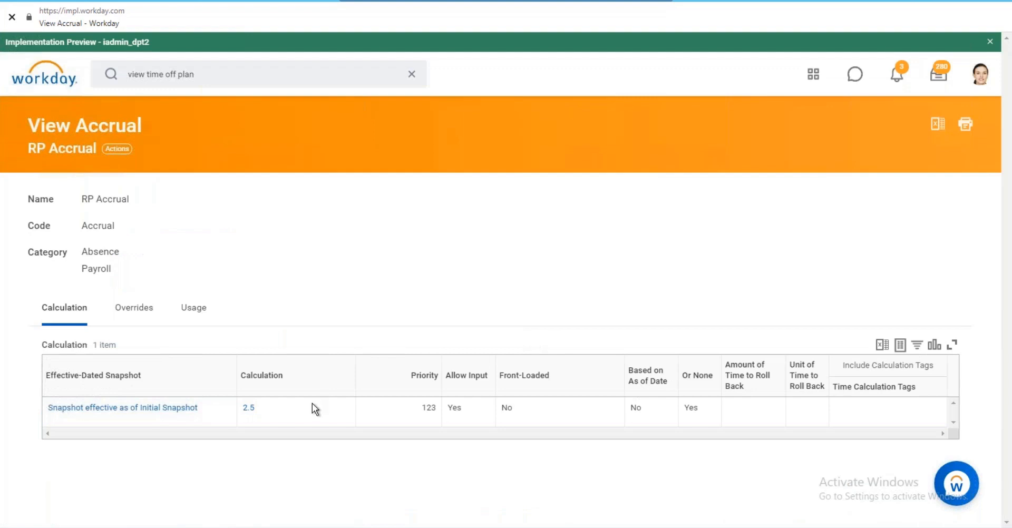
Edit RP Accrual from its snapshot, adding a new effective date of 01/01/2020.
click(123, 408)
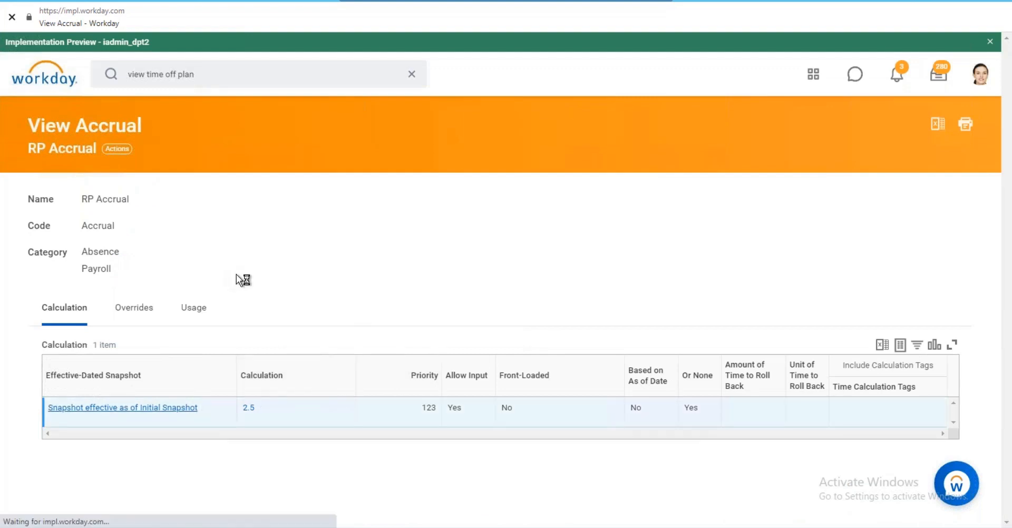
click(122, 150)
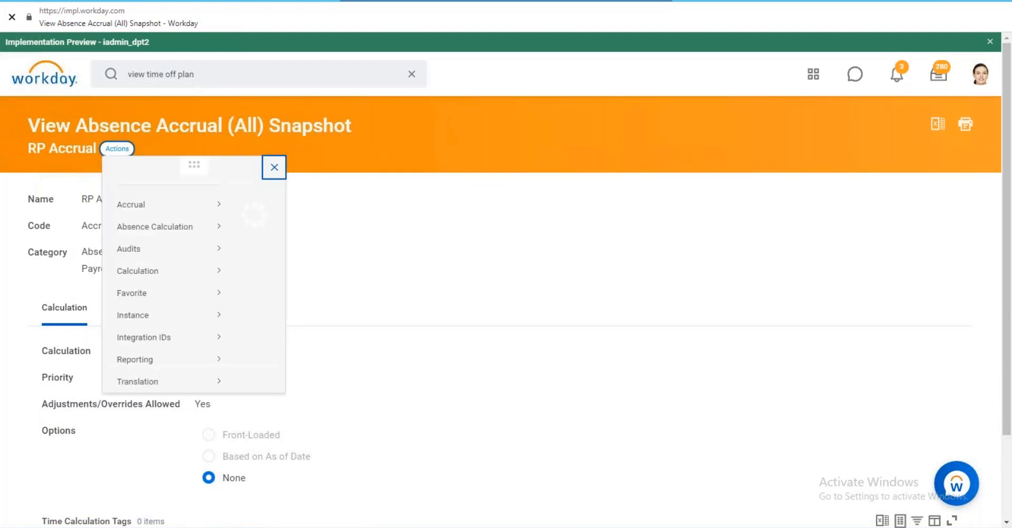
mouse_move(198, 219)
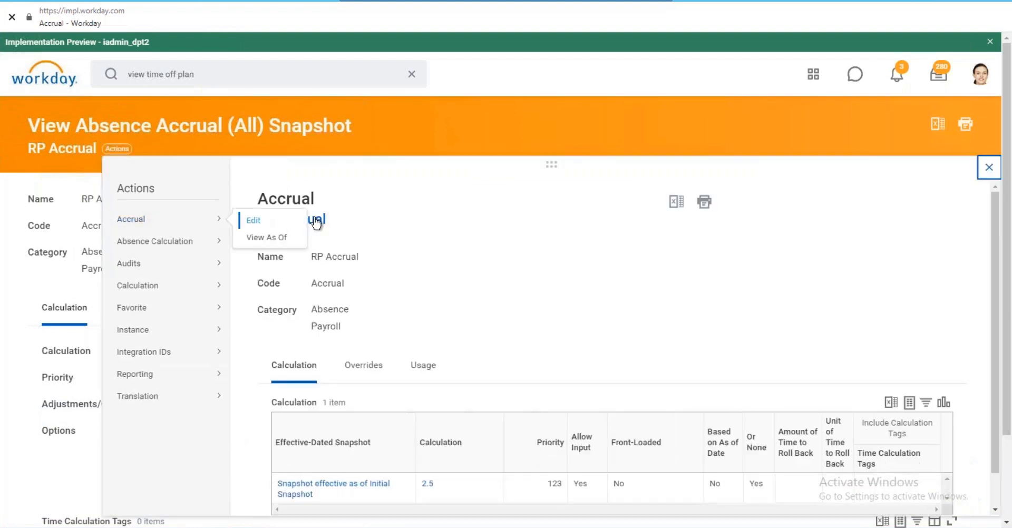
click(343, 255)
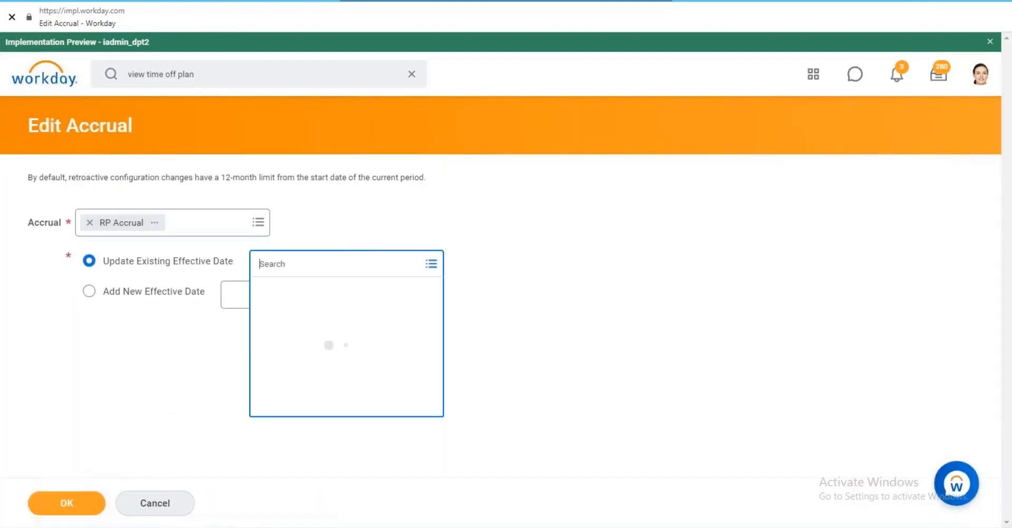
click(185, 293)
click(263, 296)
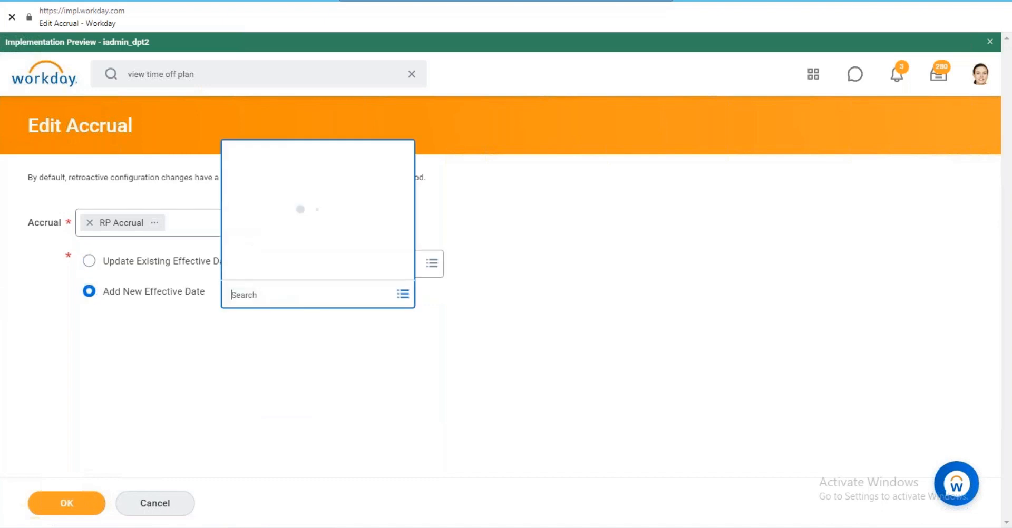
click(271, 272)
scroll(294, 200, down, 3)
click(287, 270)
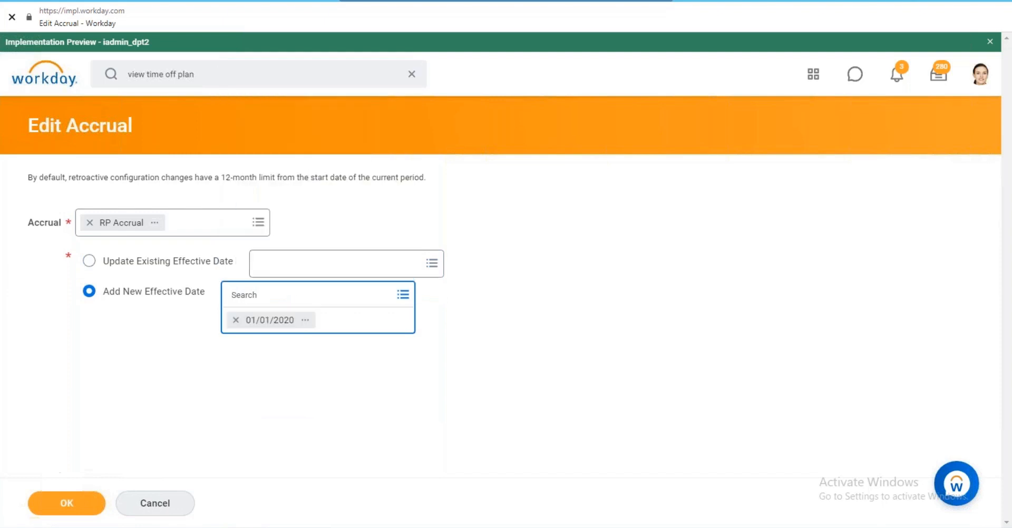
click(68, 509)
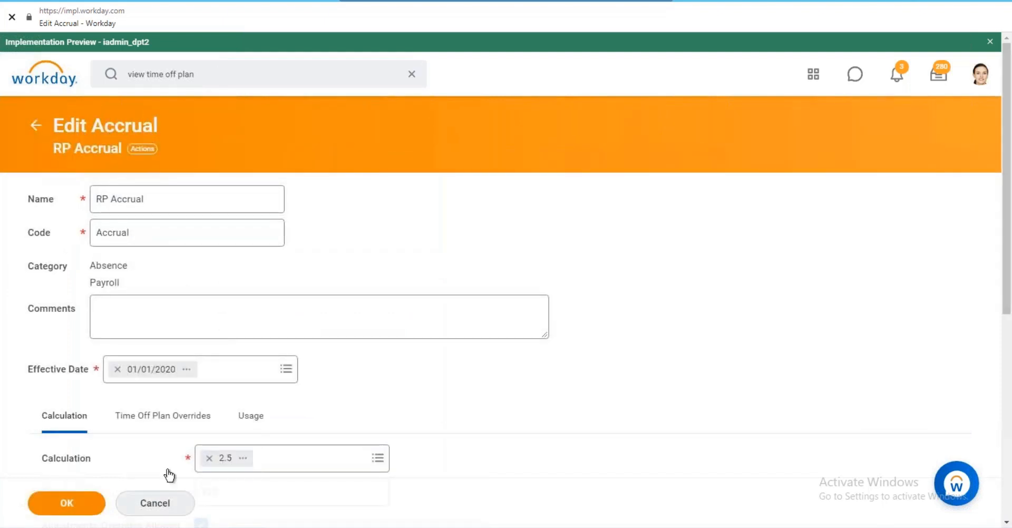
Search the RP Accrual's Scheduling prompt for '1st period' calculations.
scroll(363, 266, down, 5)
scroll(357, 265, down, 1)
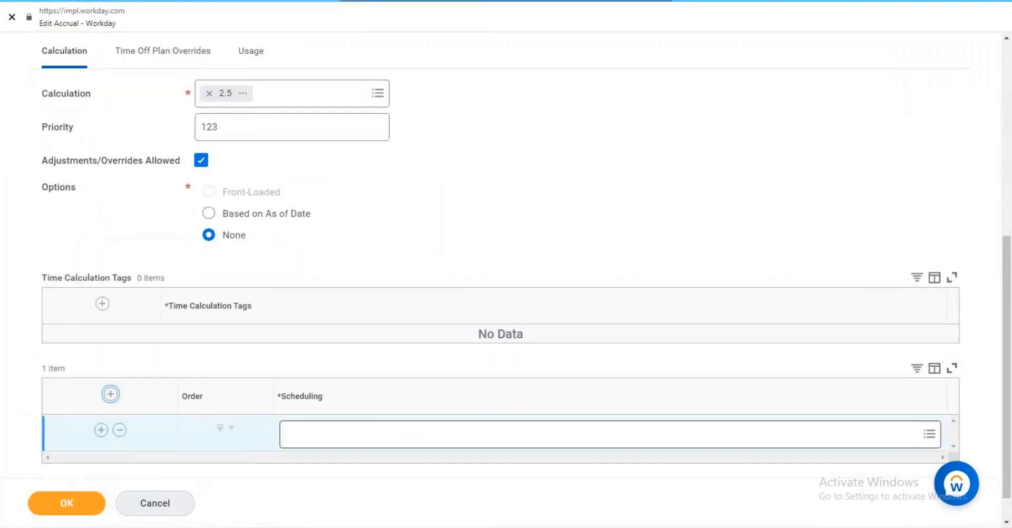
click(411, 434)
text(1)
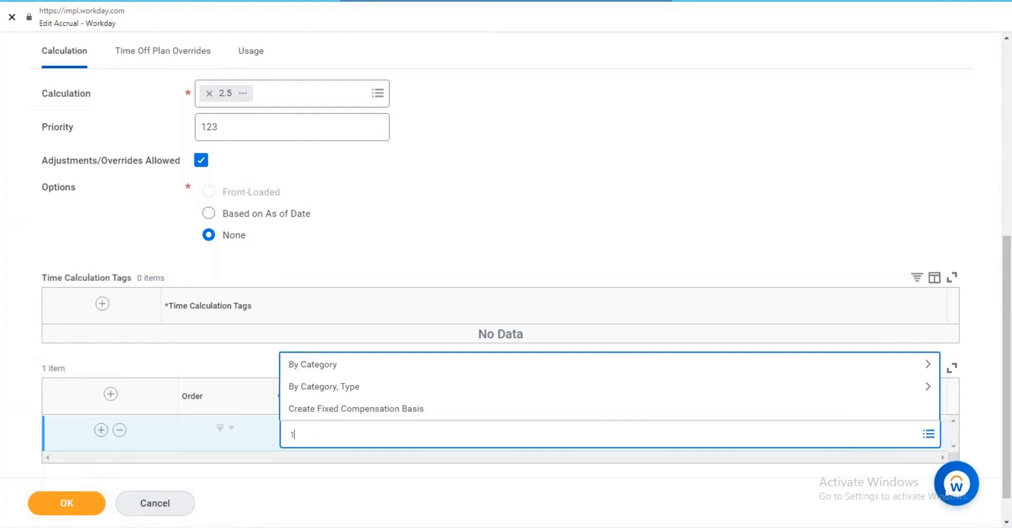
text(st period)
key(Return)
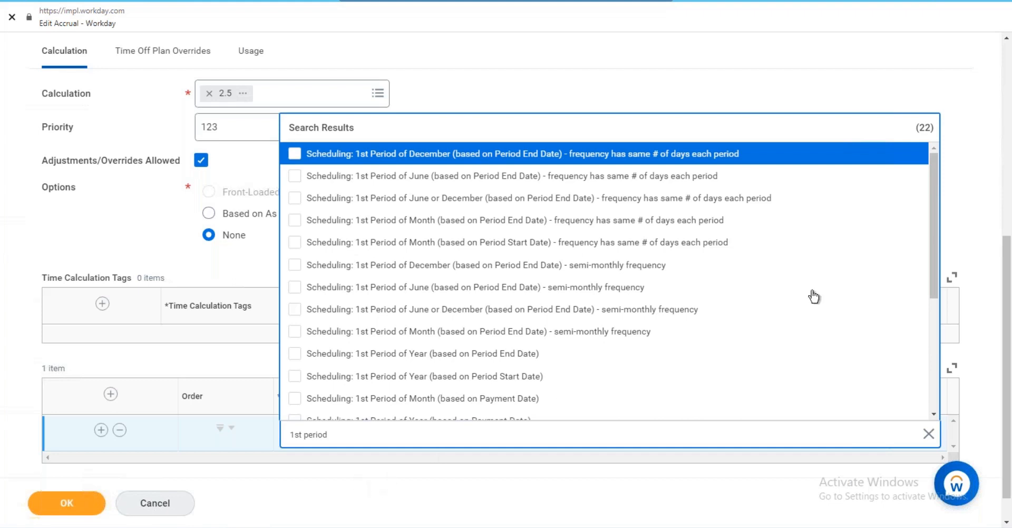
click(915, 156)
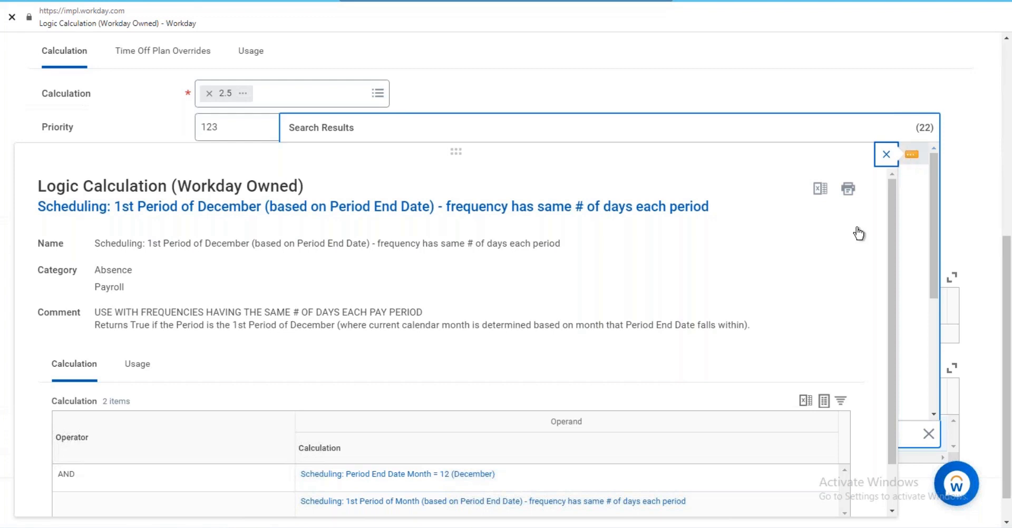
click(751, 115)
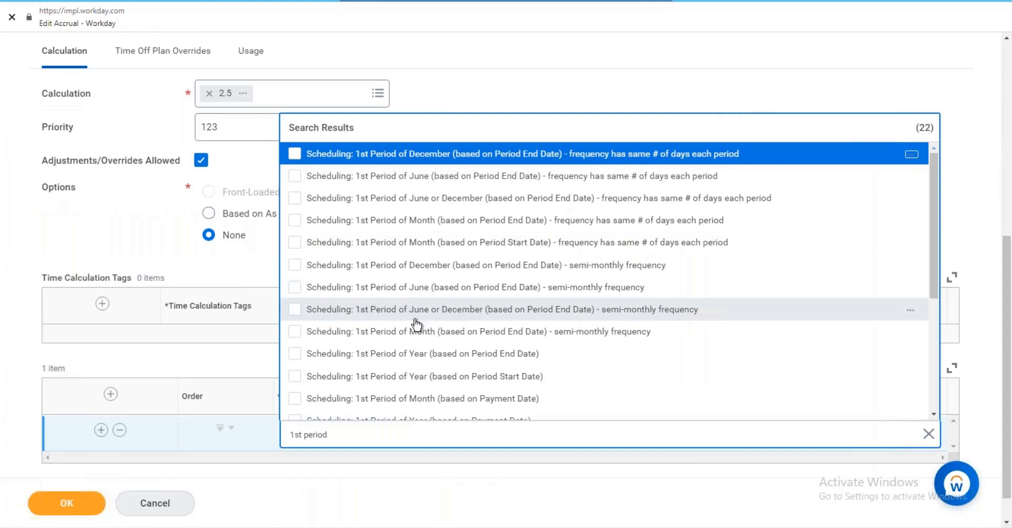
scroll(417, 320, down, 3)
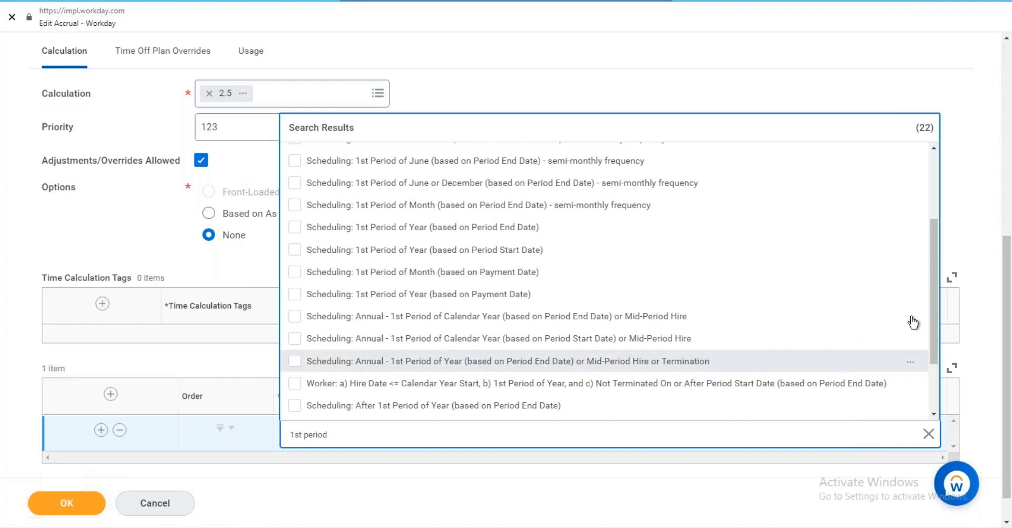
Close the Scheduling search popup and cancel the RP Accrual edit.
click(912, 364)
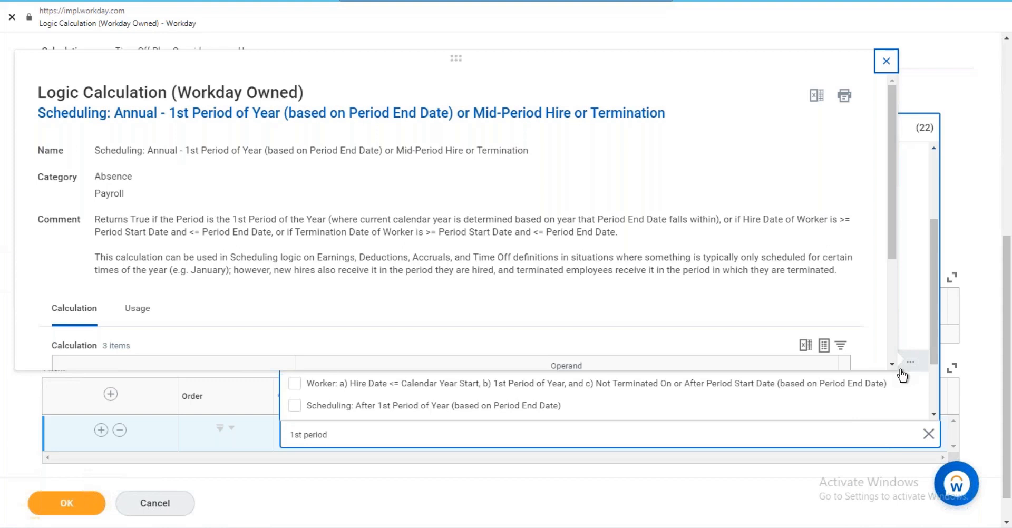
click(886, 62)
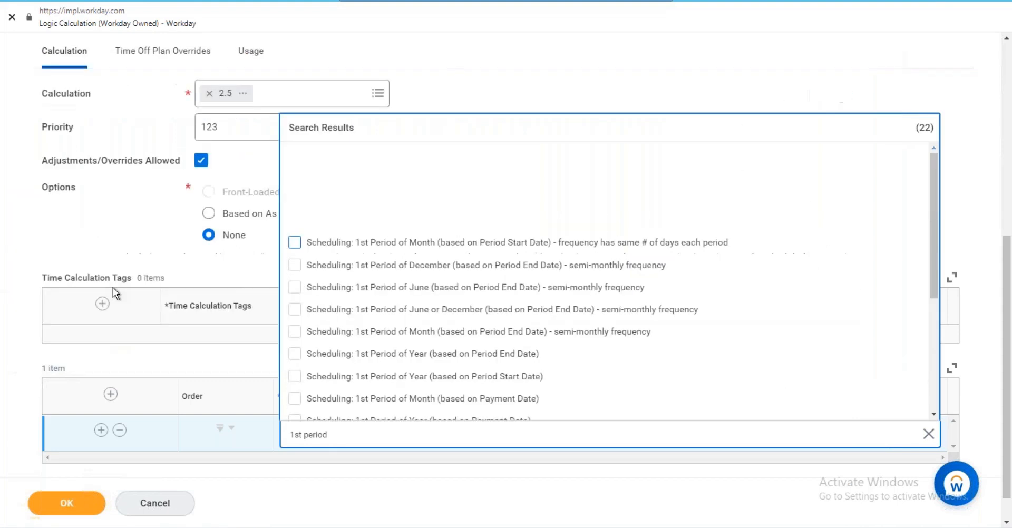
click(259, 416)
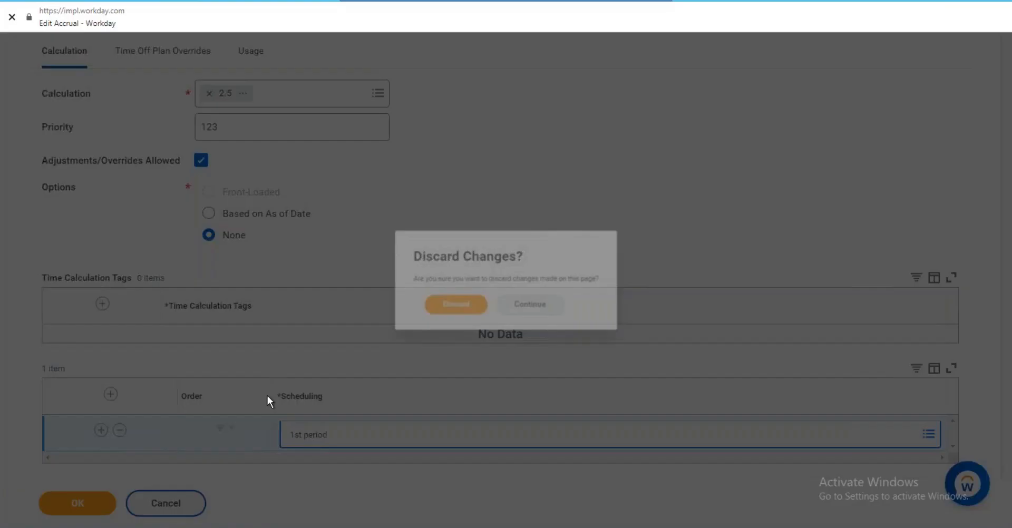
Discard the RP Accrual edits, returning to its View Absence Accrual (All) Snapshot.
click(444, 310)
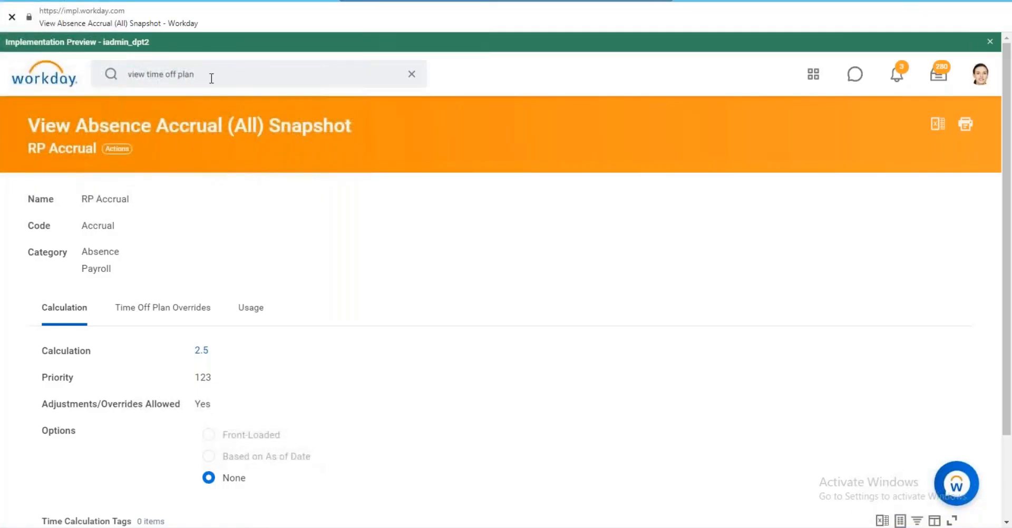
click(212, 78)
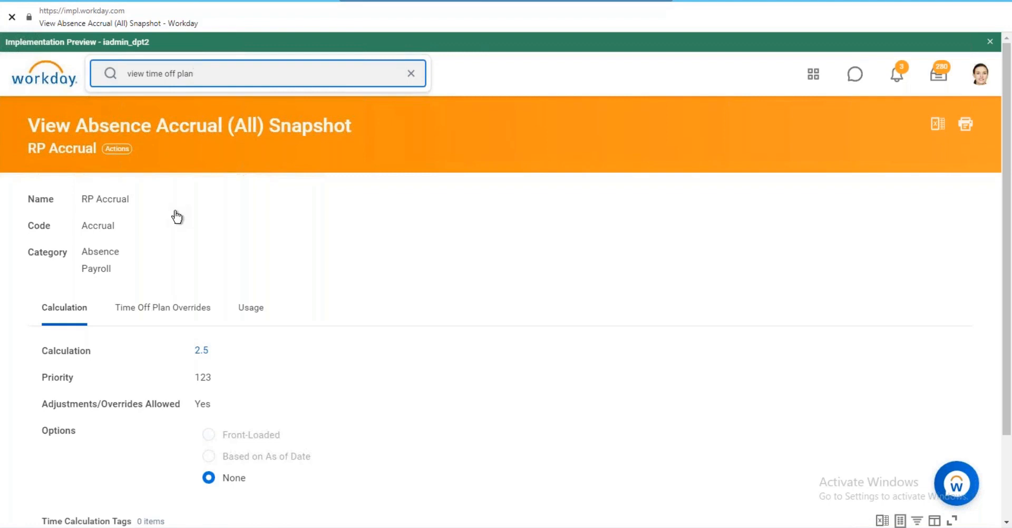
scroll(177, 216, down, 2)
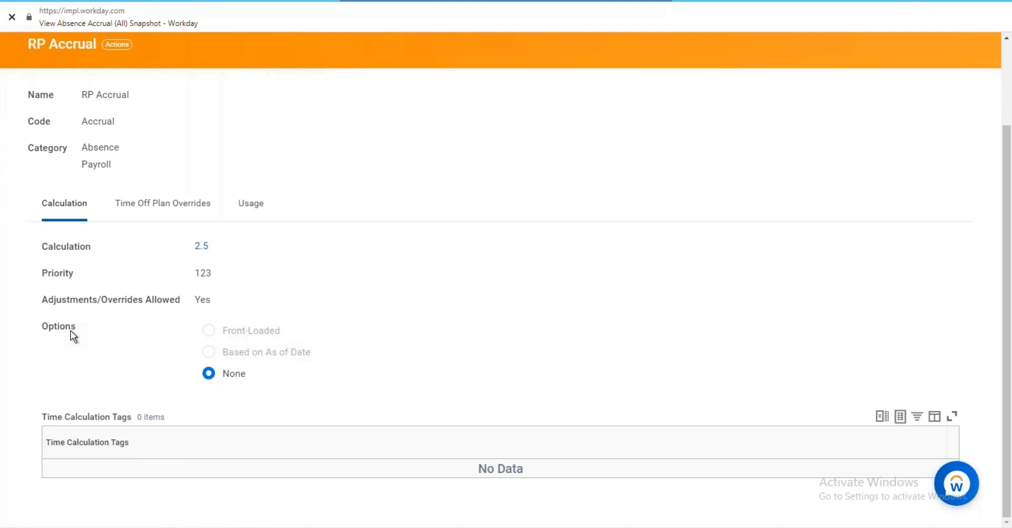
scroll(144, 105, up, 2)
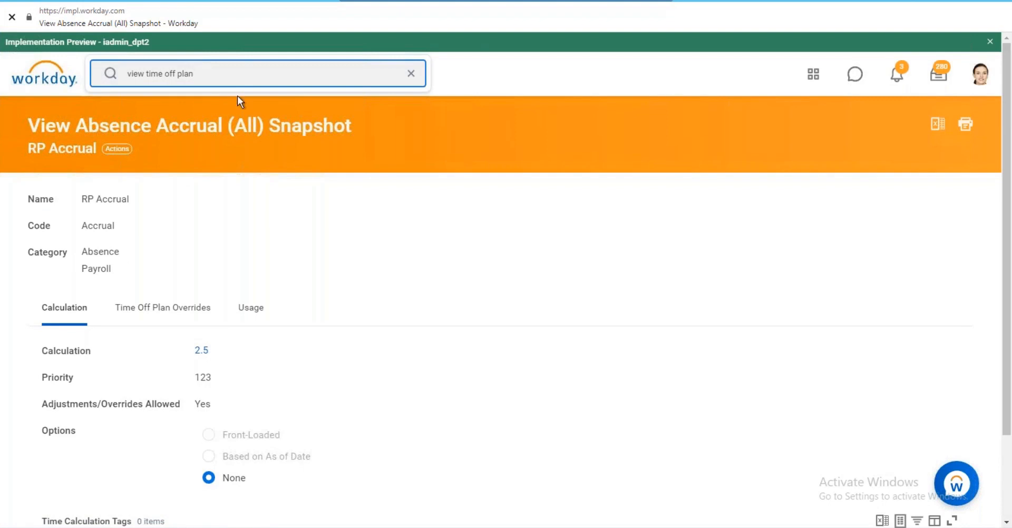
Clear the search box and search Workday for 'create time off plan'.
click(411, 73)
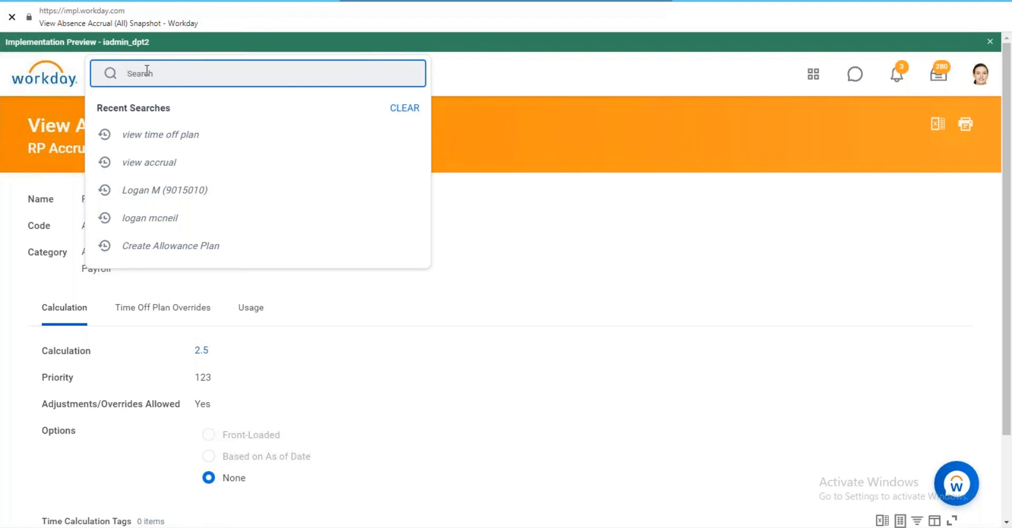
text(create time off pa)
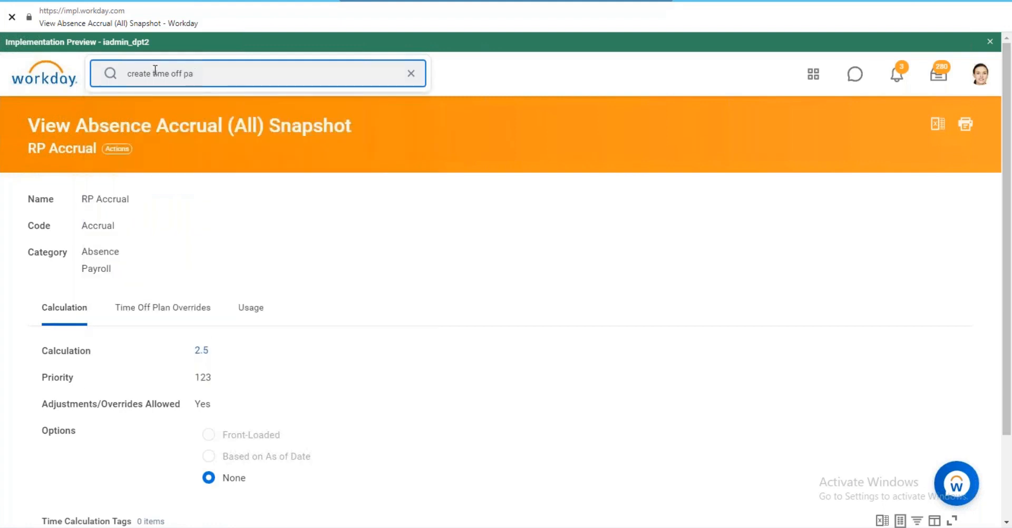
text(llan)
key(Return)
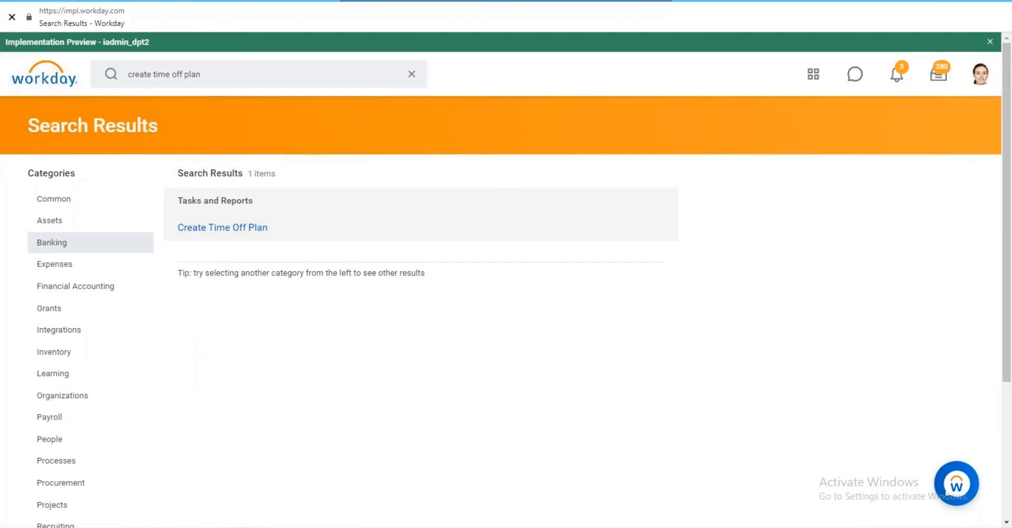
Create a time off plan named RP_Accru As Go with display name 'Unlimited time of plan'.
click(348, 238)
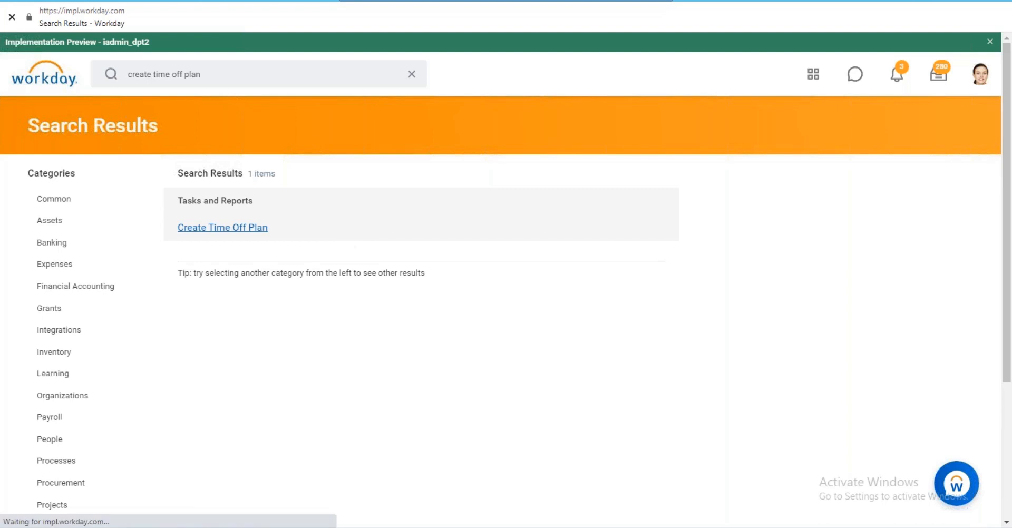
click(150, 182)
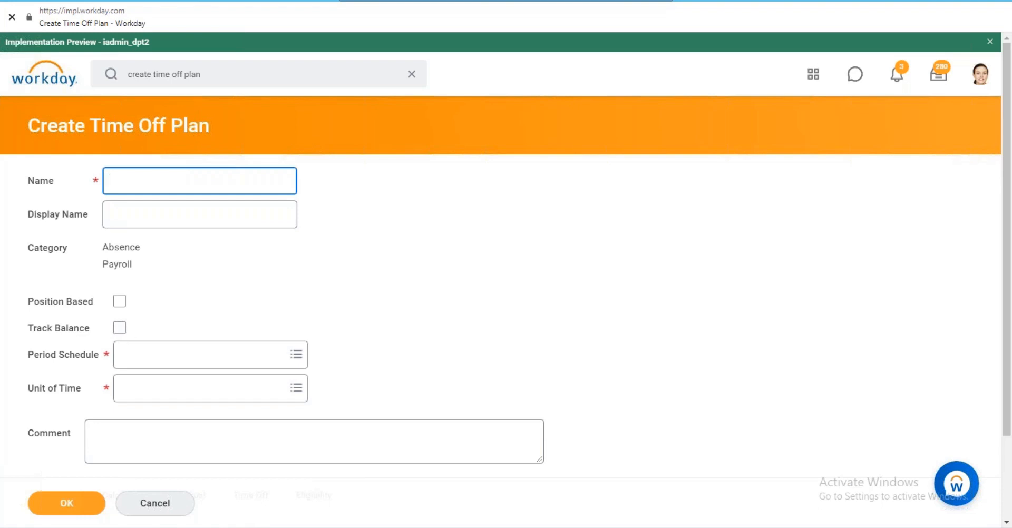
text(RP_Accru As Go)
key(Tab)
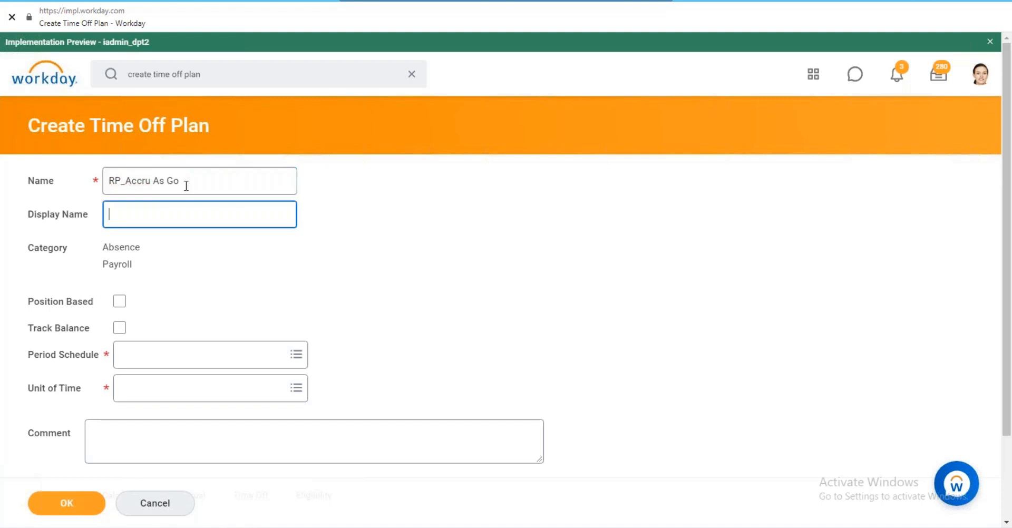
text(Ulimited)
key(BackSpace)
key(BackSpace)
key(BackSpace)
key(BackSpace)
key(BackSpace)
key(BackSpace)
key(BackSpace)
text(nlimited time of pla n)
Set balance period to YTD - Current Calendar Year (Period End Date), Monthly schedule, Hours.
click(170, 351)
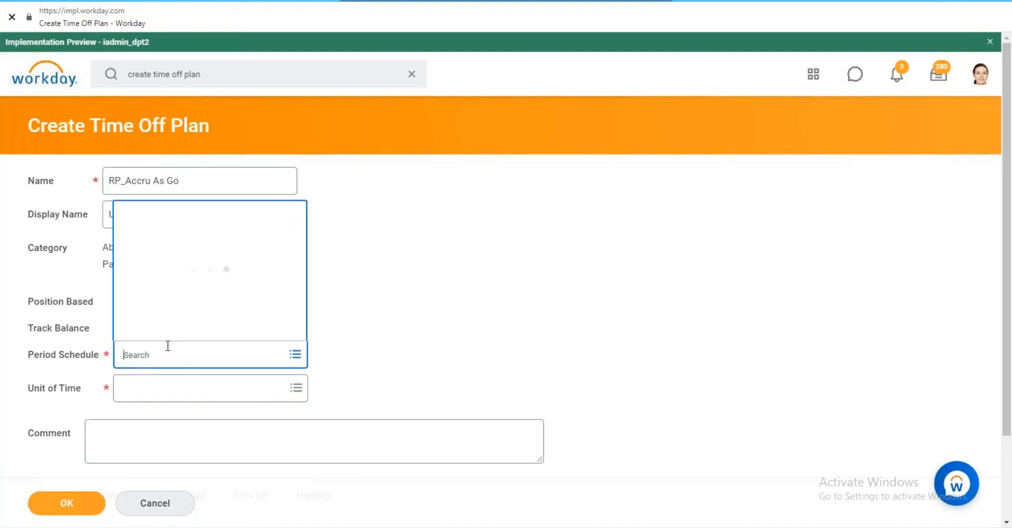
click(177, 354)
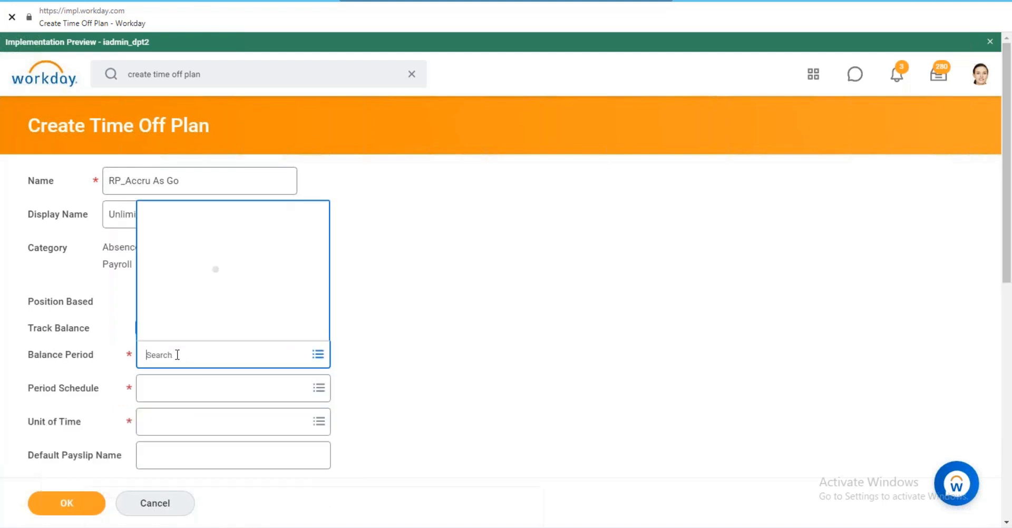
text(current ca)
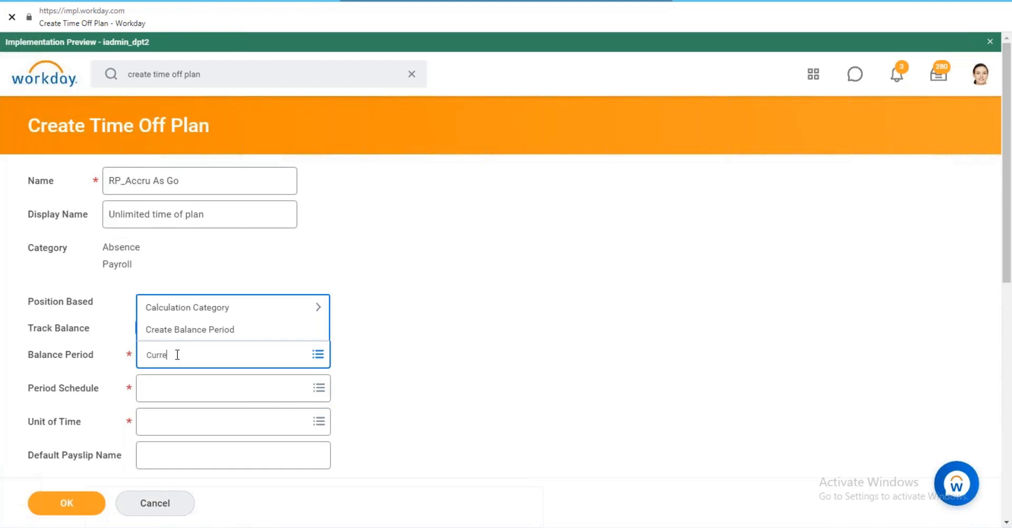
text(lendar year period end)
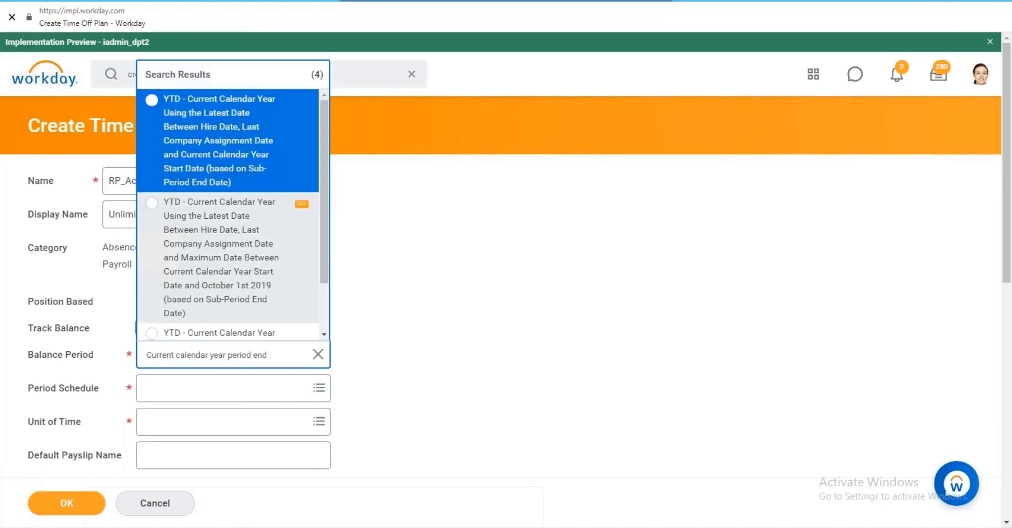
scroll(329, 211, down, 2)
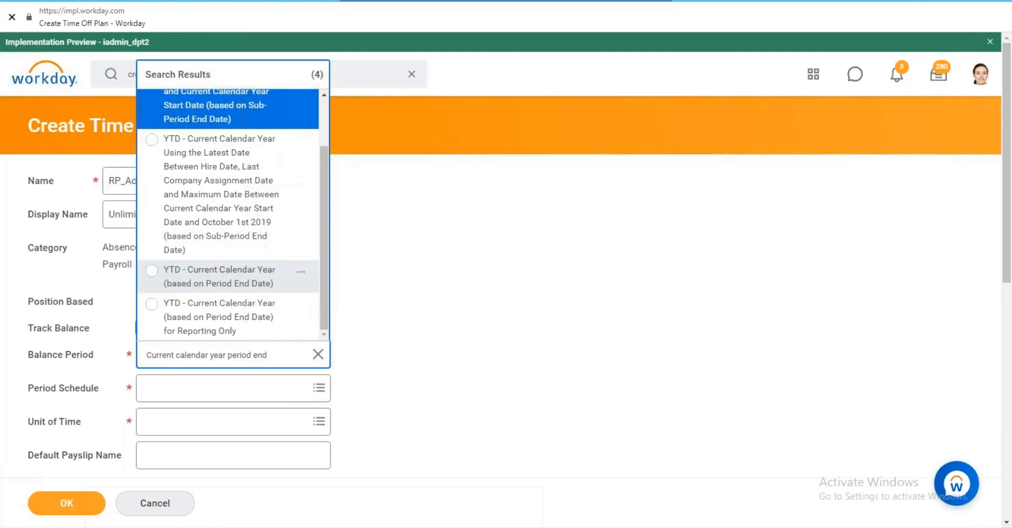
click(260, 285)
click(190, 393)
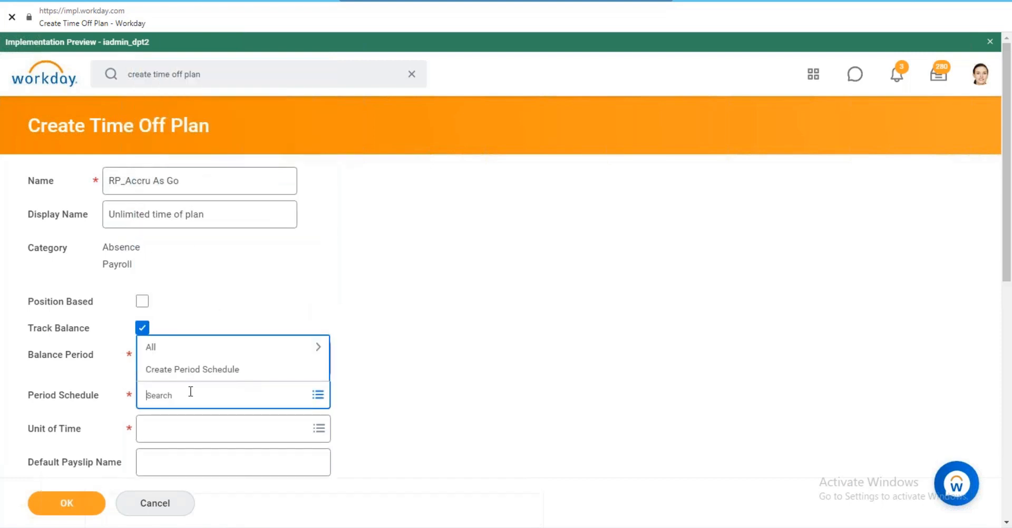
text(monthly)
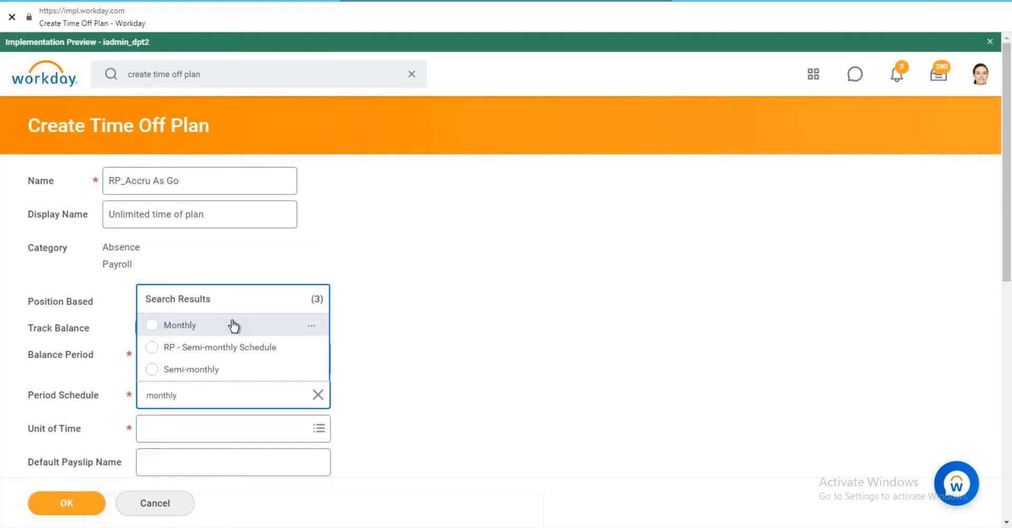
key(Return)
click(180, 428)
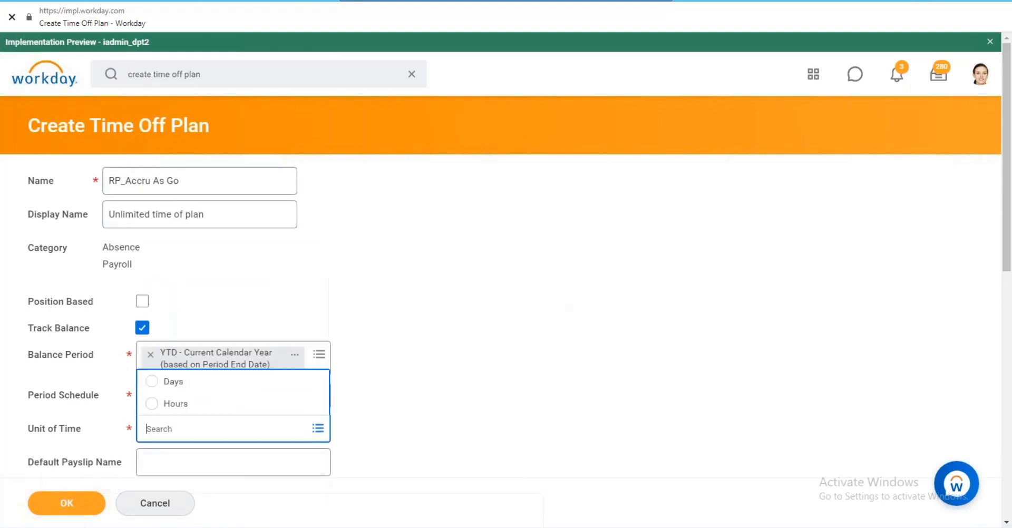
click(176, 404)
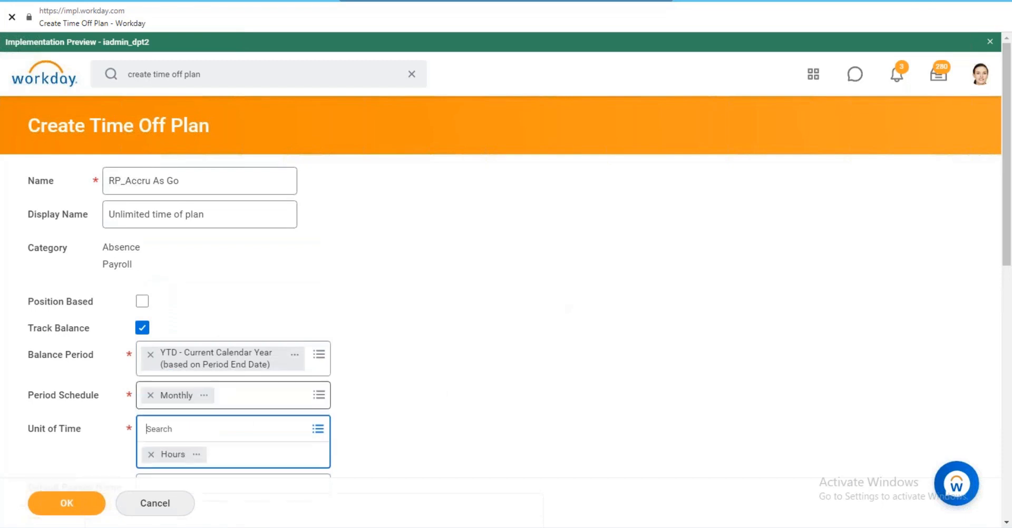
Set Eligible in period visibility, Balance Period Start Date carryover, and Plan and Type calendar display.
scroll(396, 388, down, 6)
click(316, 341)
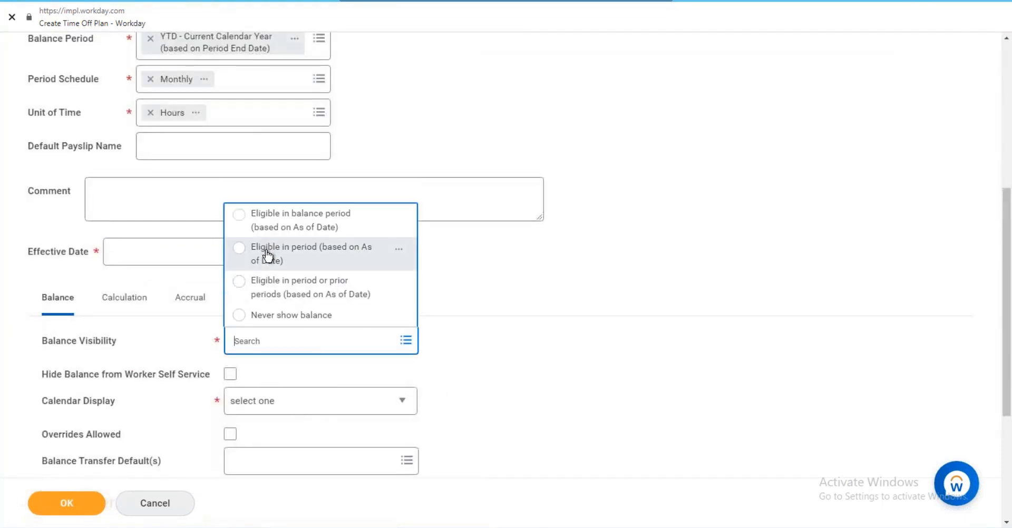
click(266, 255)
scroll(310, 322, down, 4)
click(278, 311)
click(252, 259)
click(361, 191)
click(286, 233)
click(458, 234)
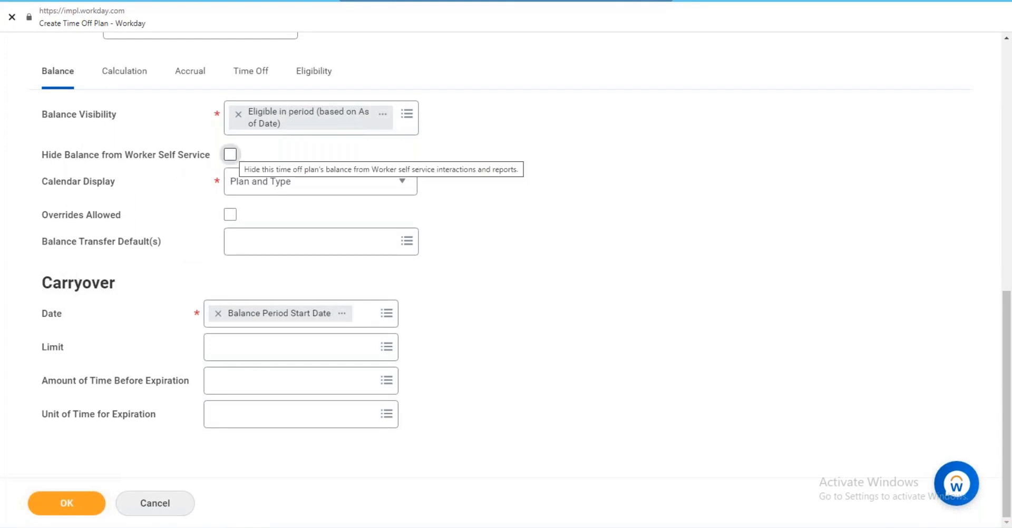
Tick Hide Balance from Worker Self Service on the plan's Balance tab.
click(230, 154)
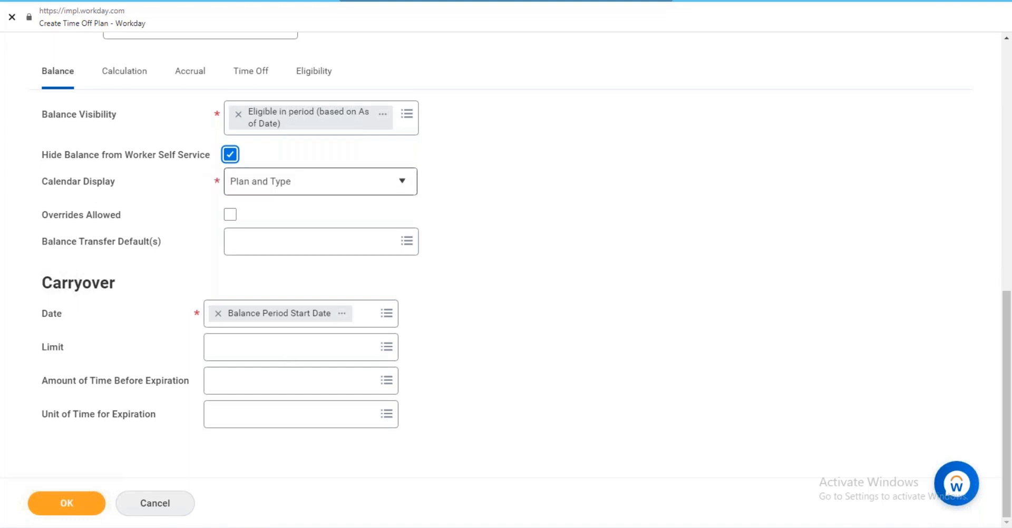
scroll(506, 279, up, 6)
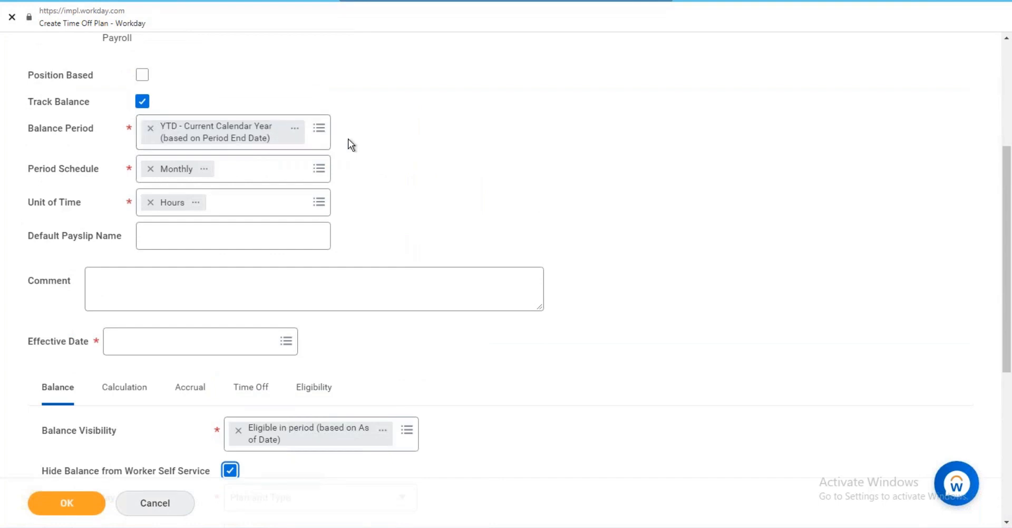
scroll(348, 138, up, 4)
scroll(296, 211, down, 8)
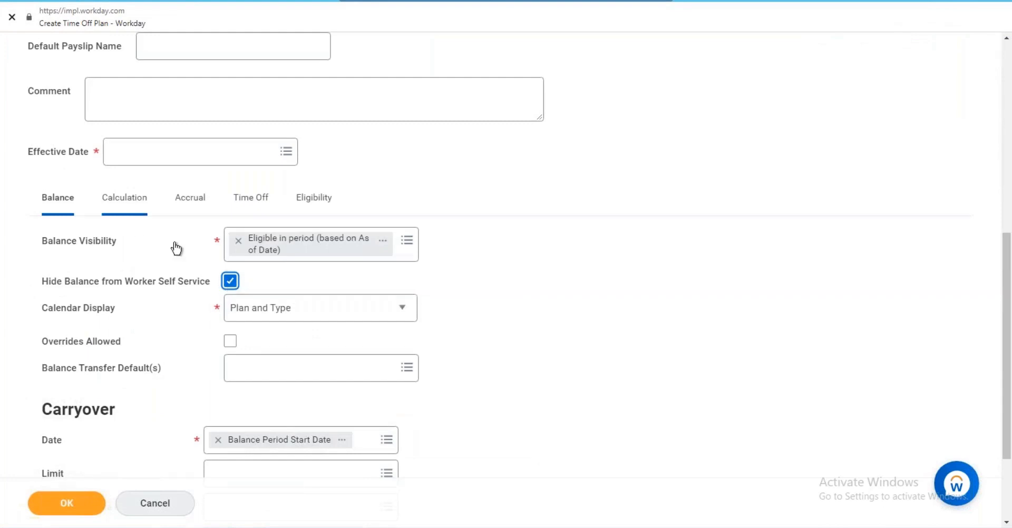
Set accrual frequency to End of Period and count only Workdays (Non-Holiday) for time off.
click(305, 313)
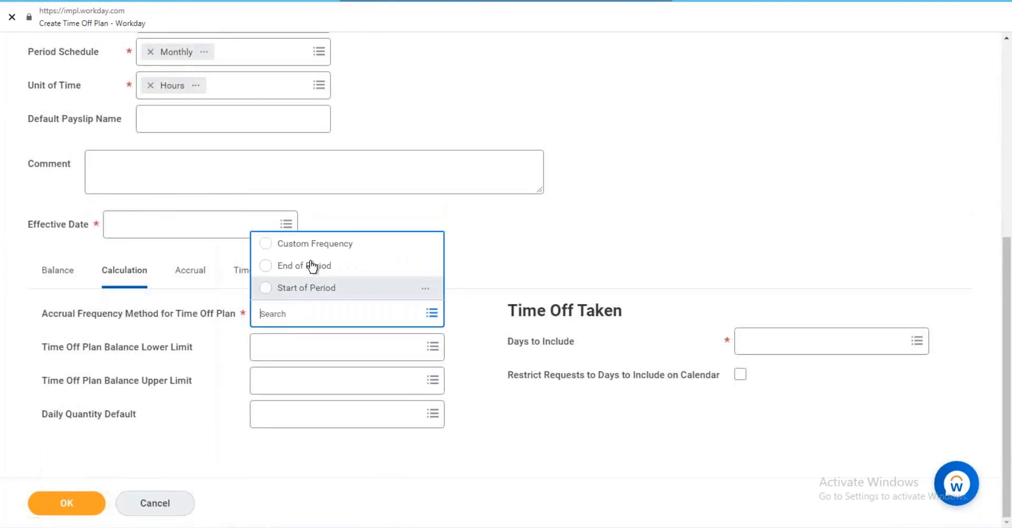
click(311, 264)
click(799, 340)
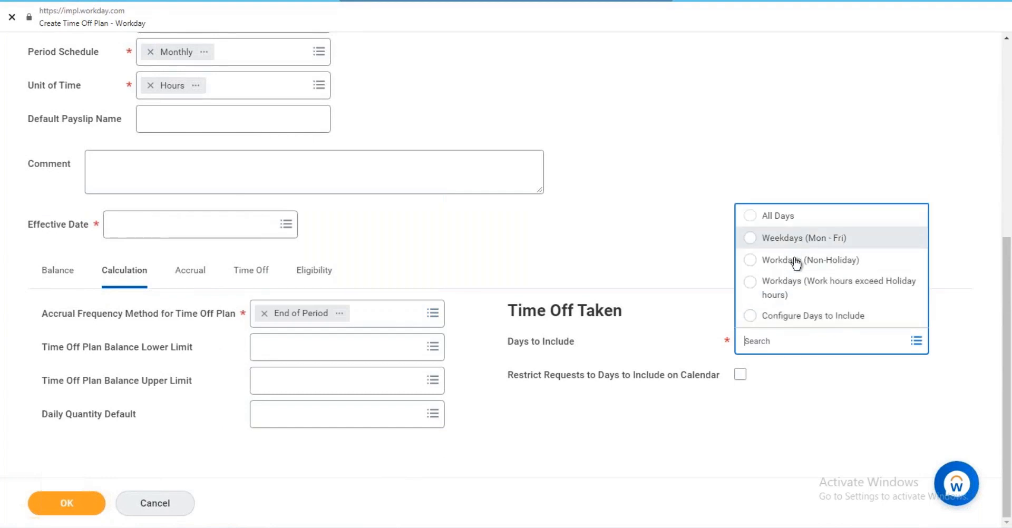
click(797, 261)
click(476, 243)
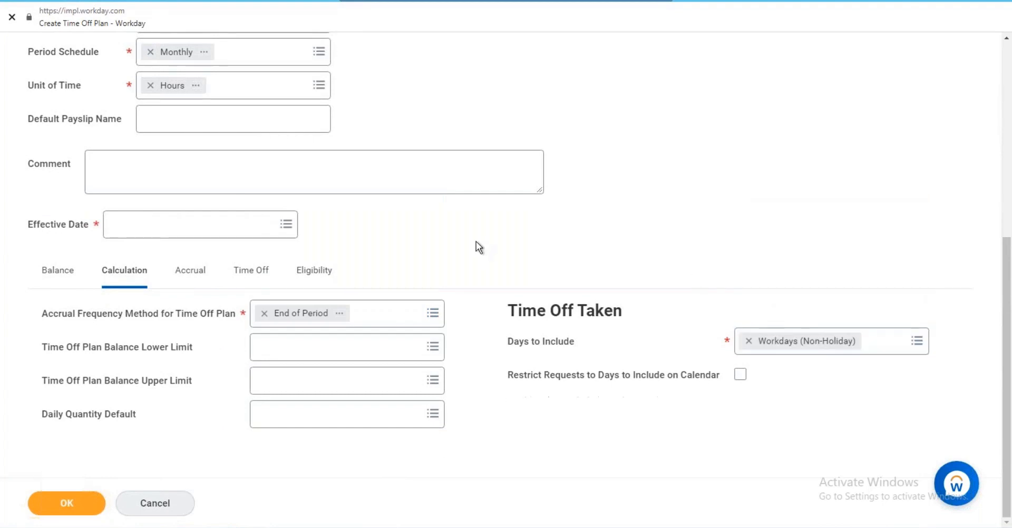
Scroll back to the plan's tabs and bring up the Accrual settings.
scroll(350, 256, up, 6)
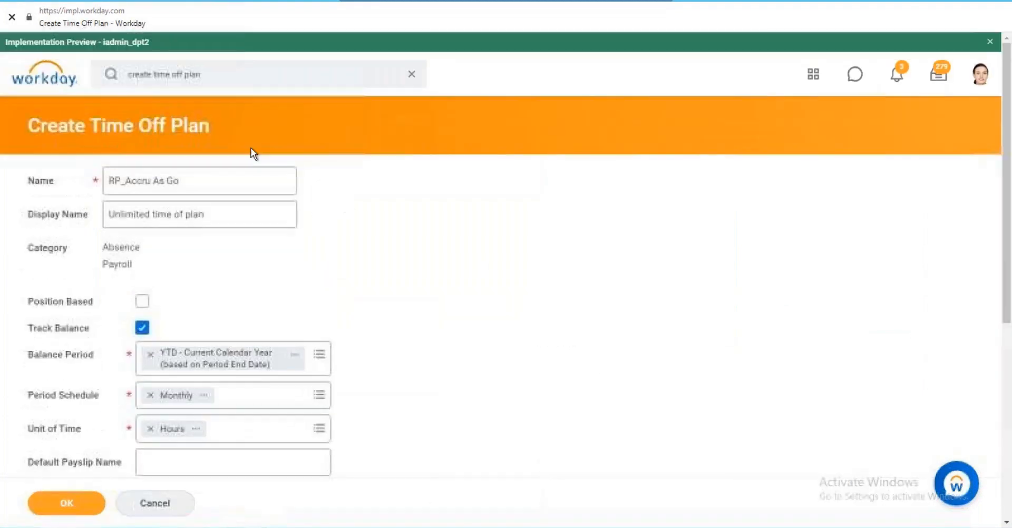
scroll(97, 153, down, 2)
scroll(93, 154, down, 4)
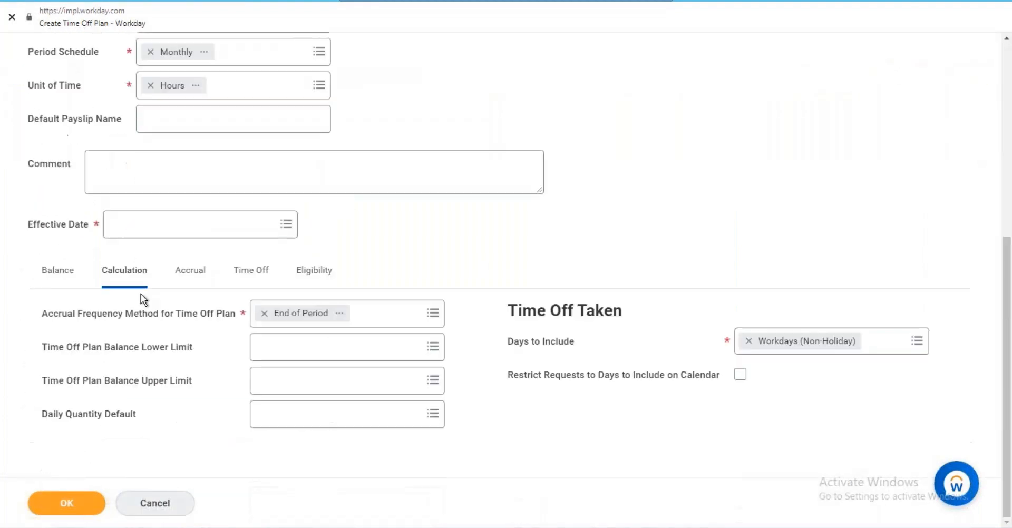
scroll(506, 279, up, 1)
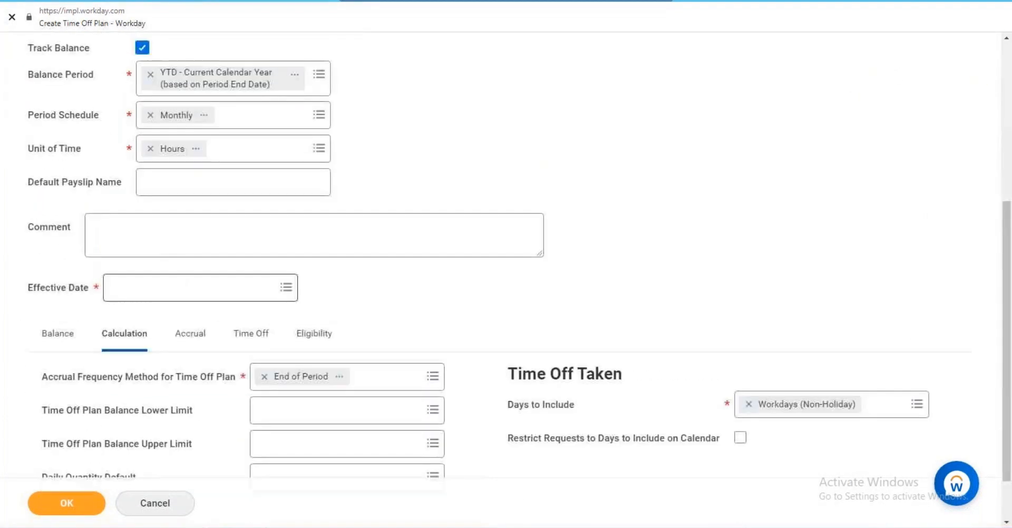
scroll(265, 153, up, 5)
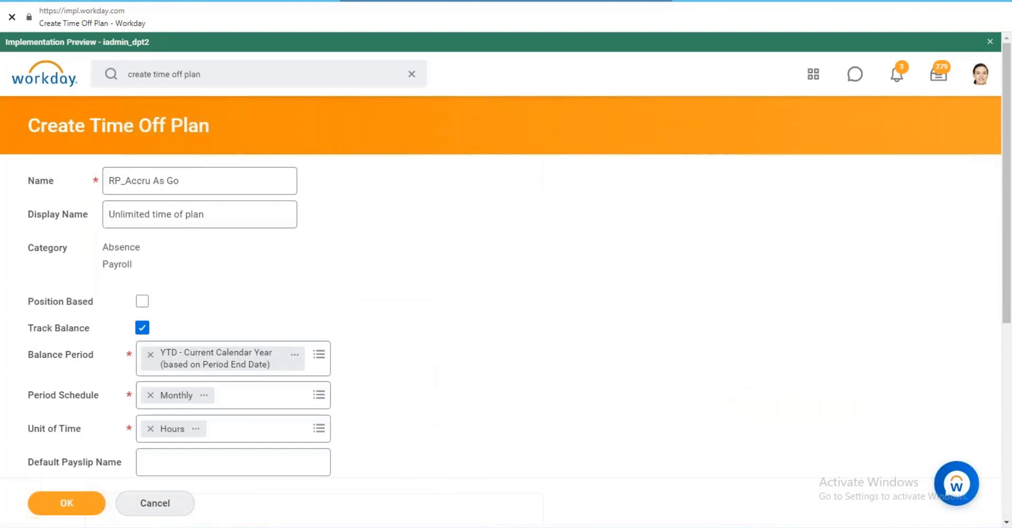
scroll(199, 194, down, 5)
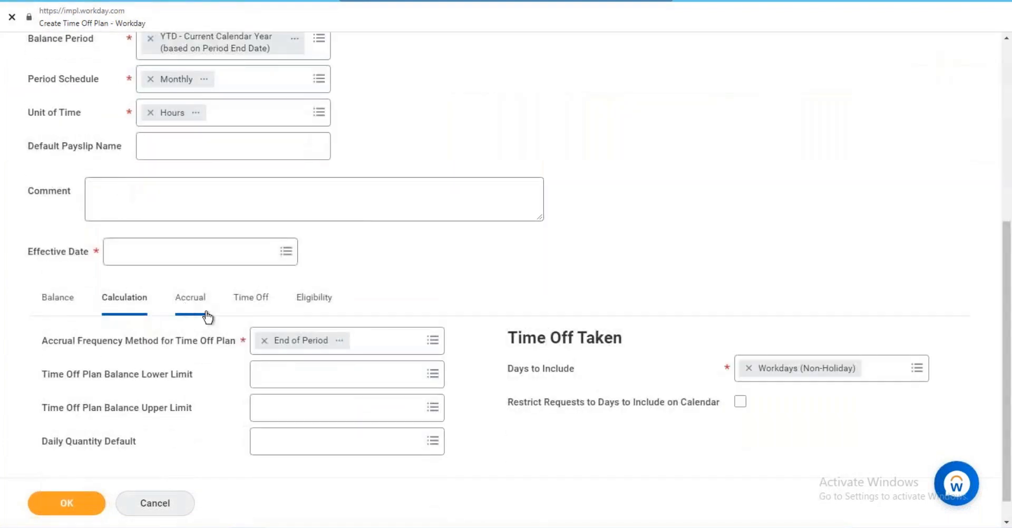
click(206, 315)
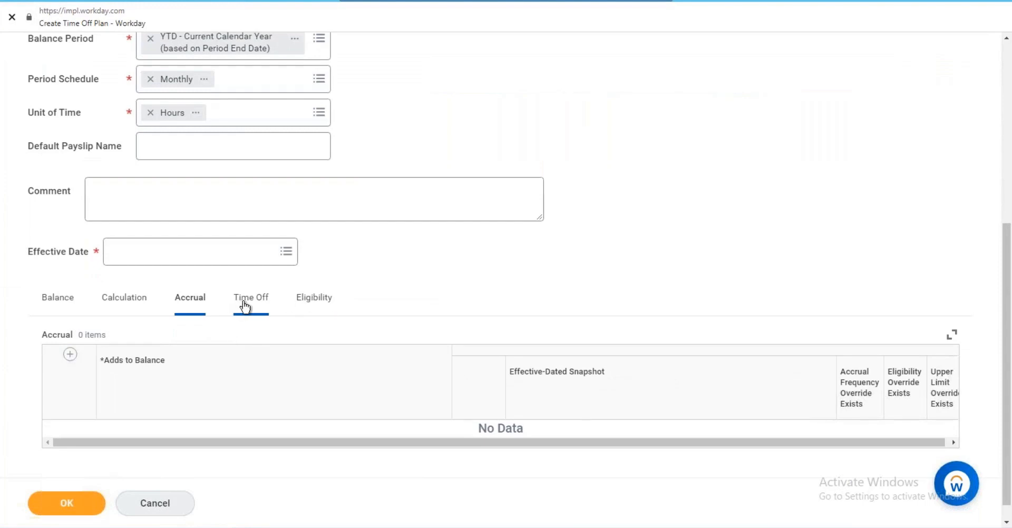
Make Canada the plan's eligible country on the Eligibility tab.
click(328, 312)
click(251, 374)
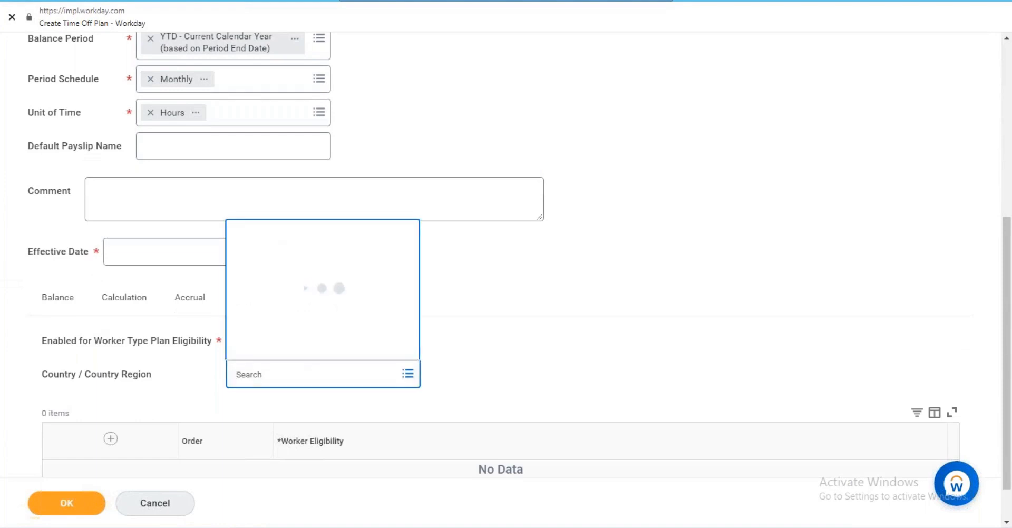
text(canafda)
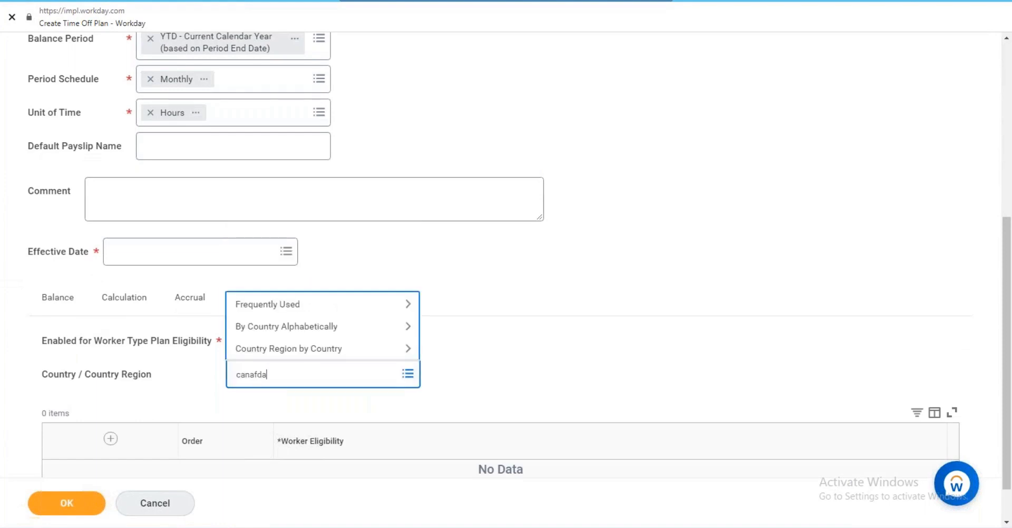
key(BackSpace)
key(BackSpace)
key(BackSpace)
text(da)
key(Return)
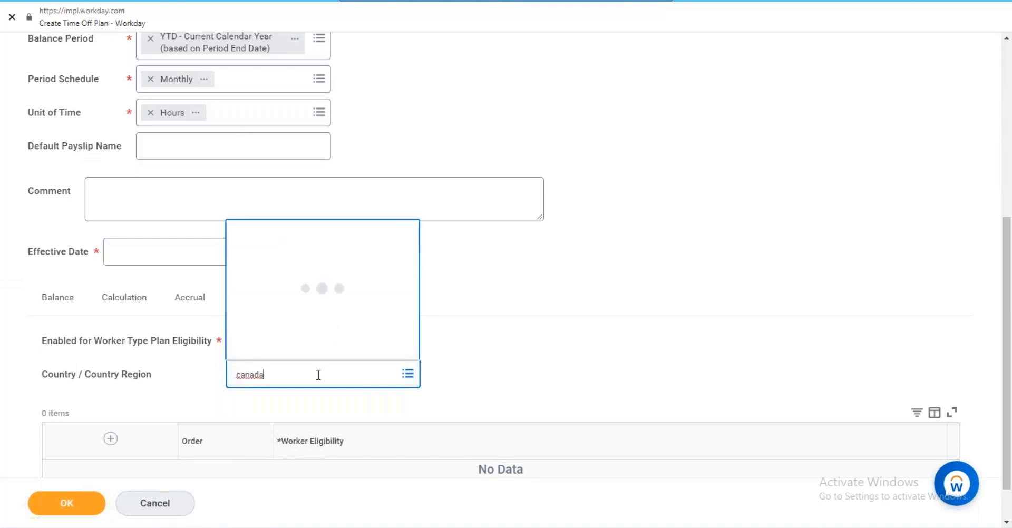
click(564, 267)
Add a Time Off row and set the plan's Effective Date to 01/01/2020.
click(193, 299)
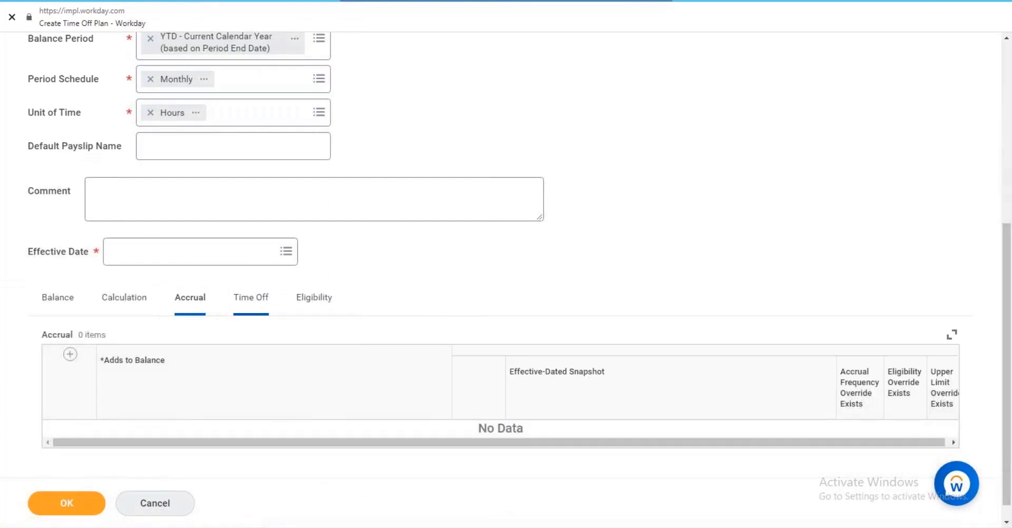
click(250, 297)
click(70, 355)
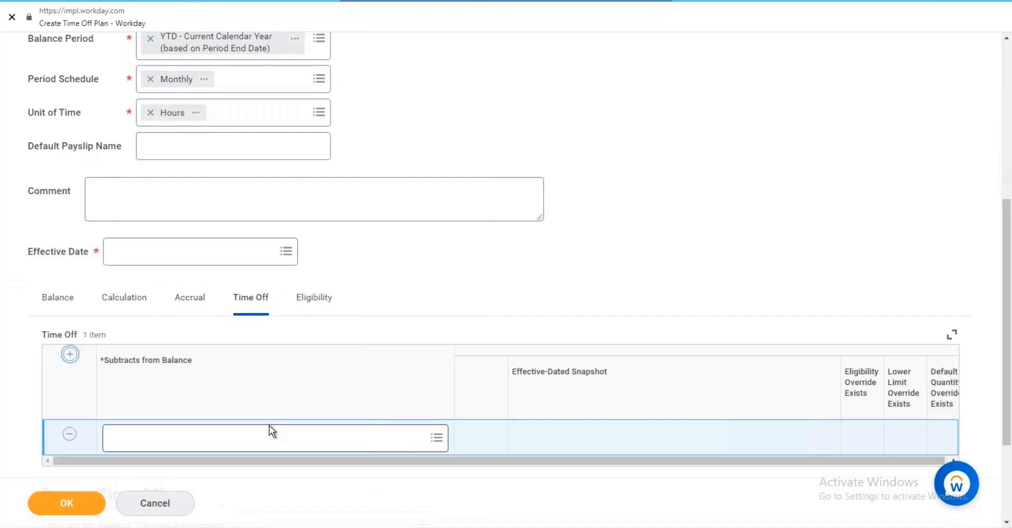
click(191, 252)
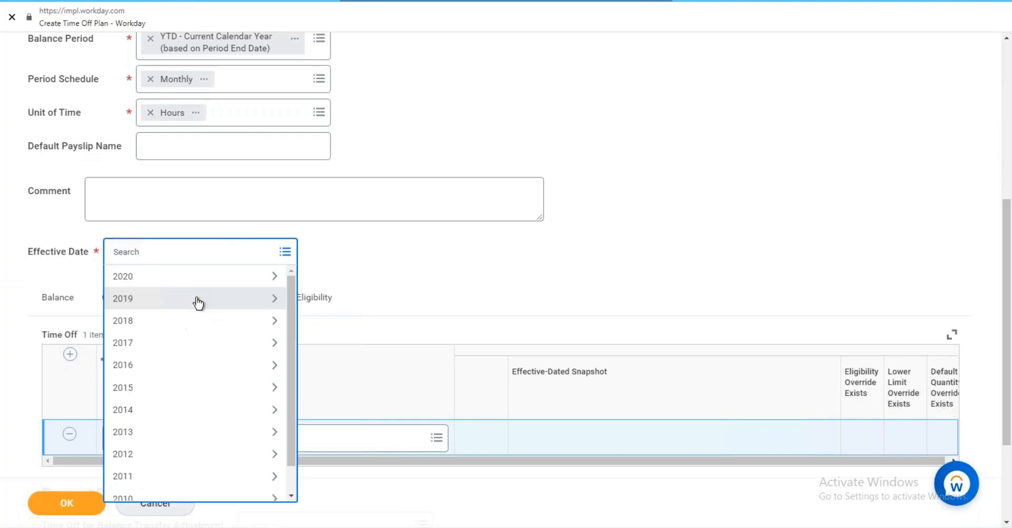
click(178, 284)
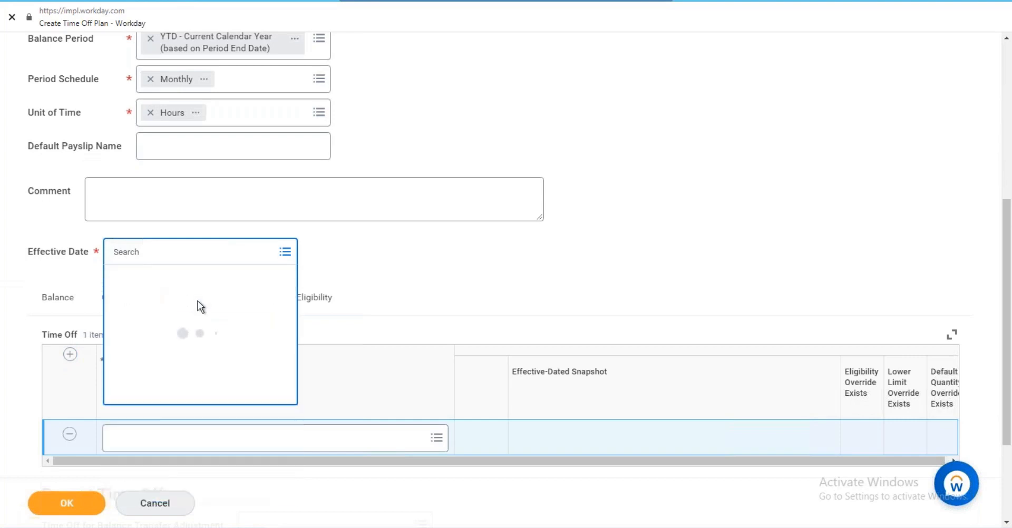
scroll(210, 368, down, 5)
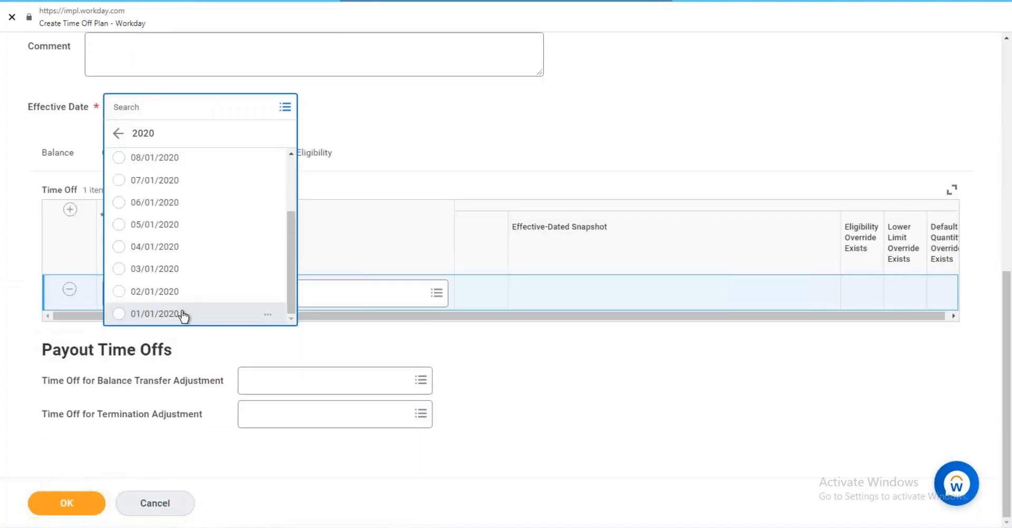
click(183, 314)
click(244, 294)
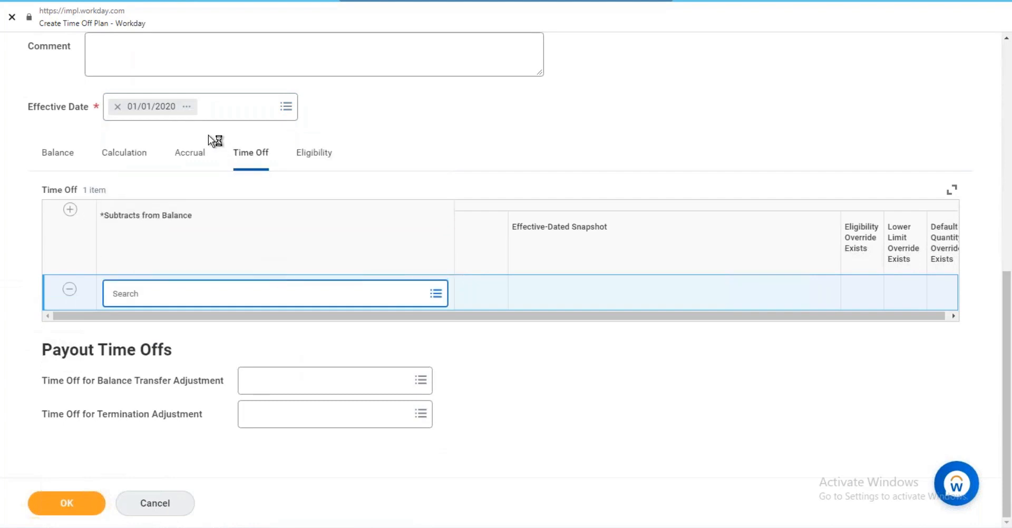
Enter 'unlimited accru' as the new time off's Name and copy it into Code.
click(319, 172)
text(unlimi)
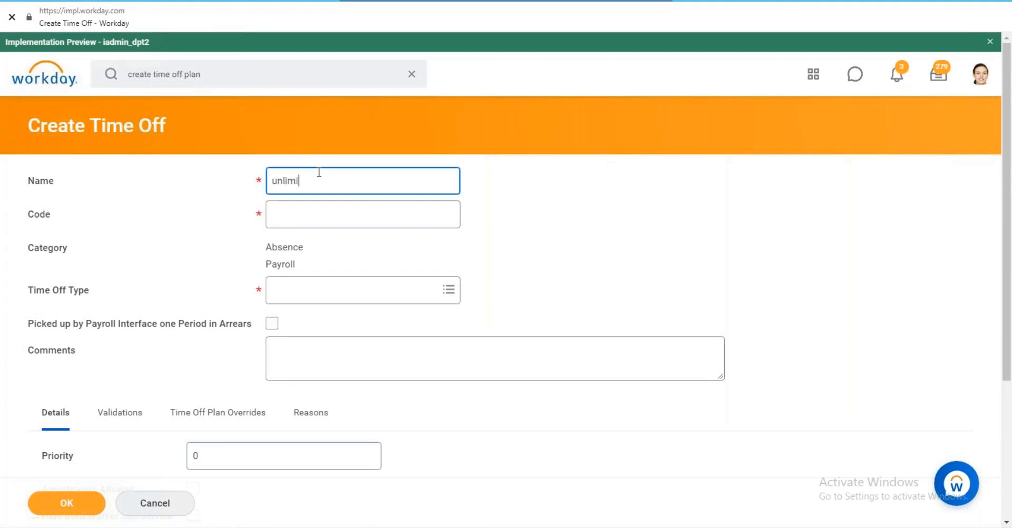
text(ted accru)
key(Tab)
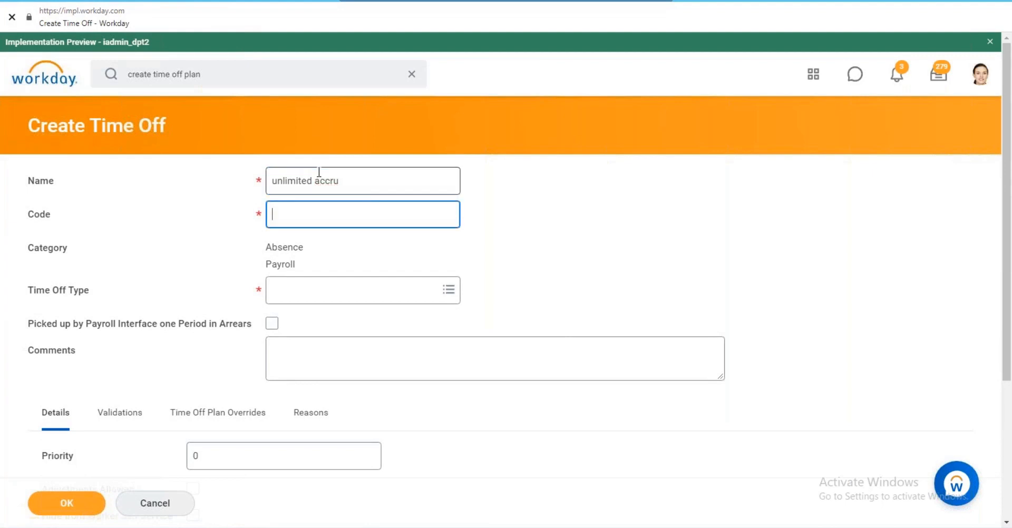
key(shift+Tab)
key(ctrl+c)
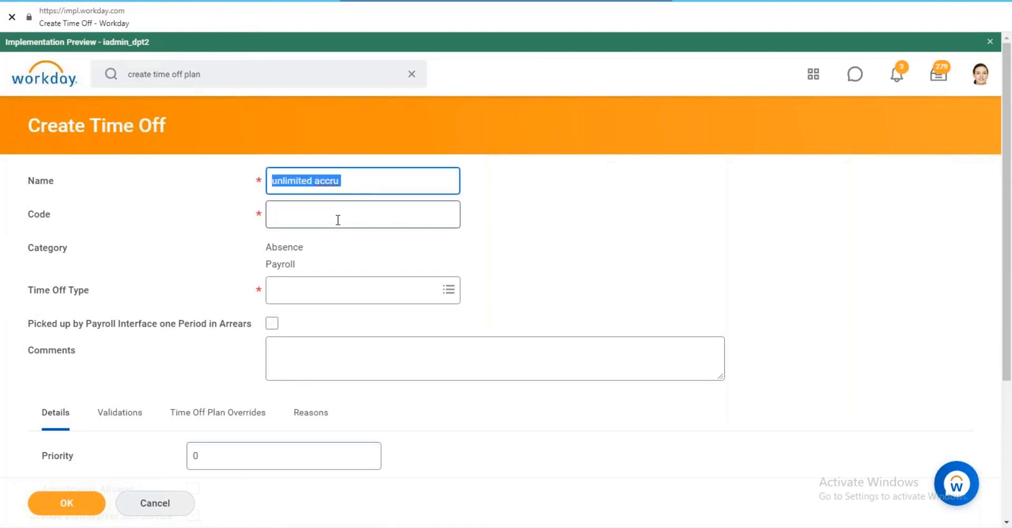
click(337, 216)
key(ctrl+v)
Review the existing time off types, then start creating a new Time Off Type.
click(320, 306)
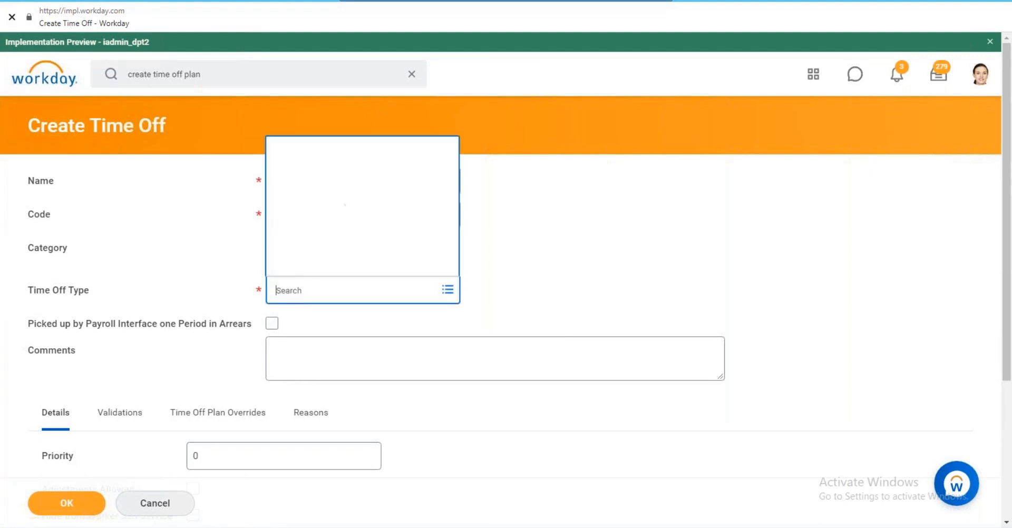
click(288, 245)
click(513, 242)
click(334, 284)
click(324, 270)
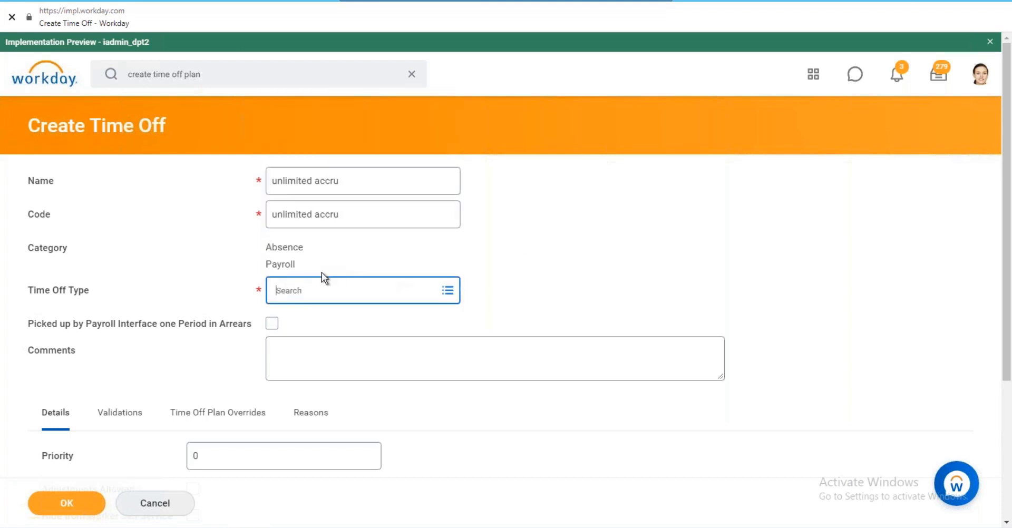
click(214, 167)
Create the time off type 'Unlimited time off', using the same text for ID and Name.
text(Unli)
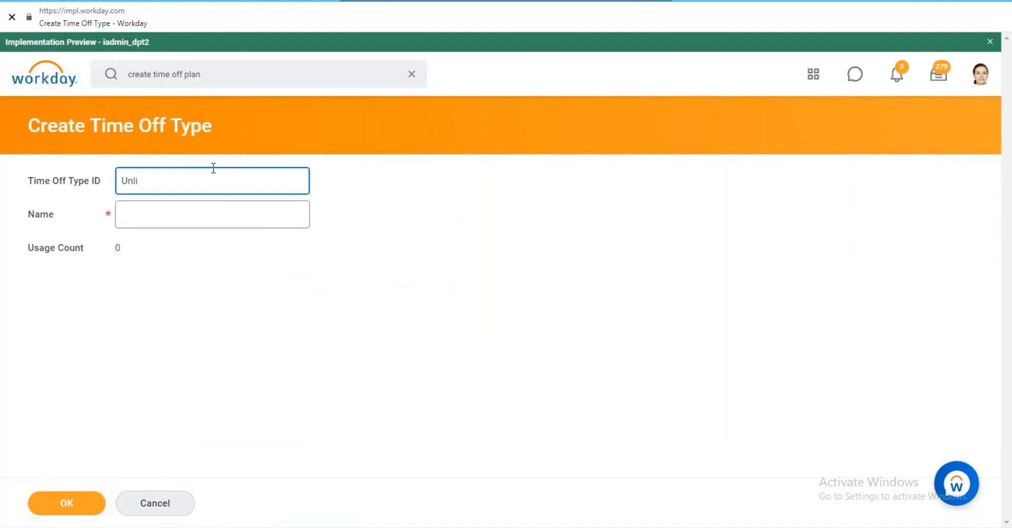
text(mited time off)
key(ctrl+a)
click(187, 214)
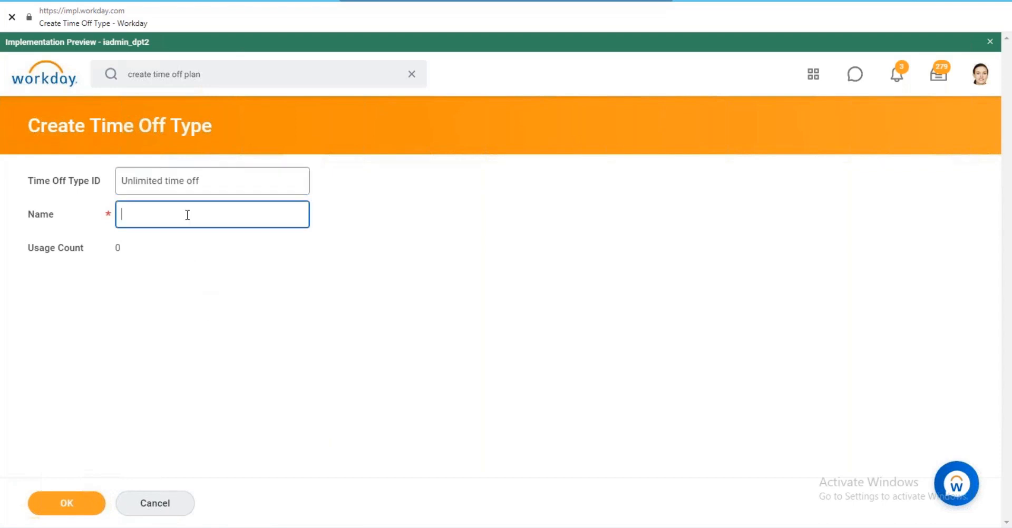
key(ctrl+v)
click(82, 502)
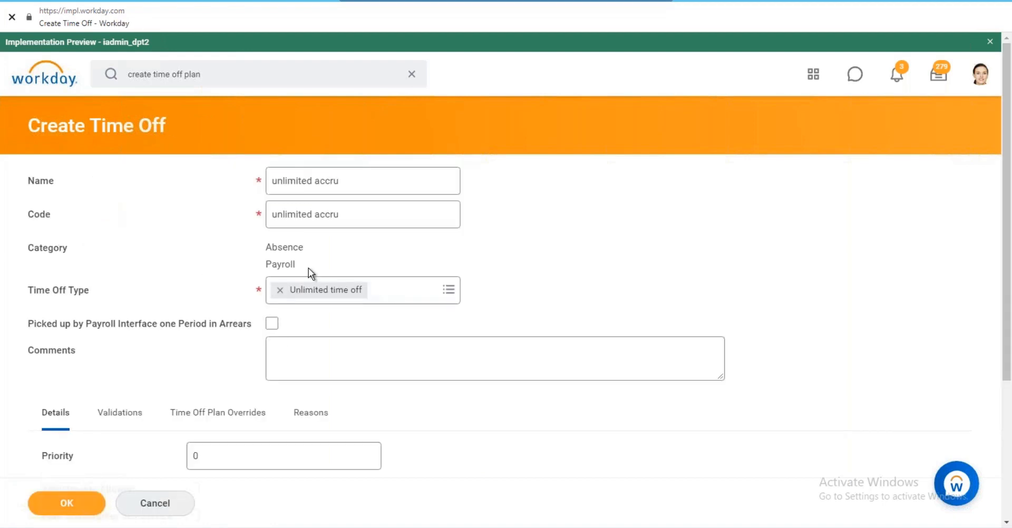
Set the time off's priority to 2 and allow adjustments.
scroll(308, 268, down, 2)
click(201, 331)
key(BackSpace)
text(2)
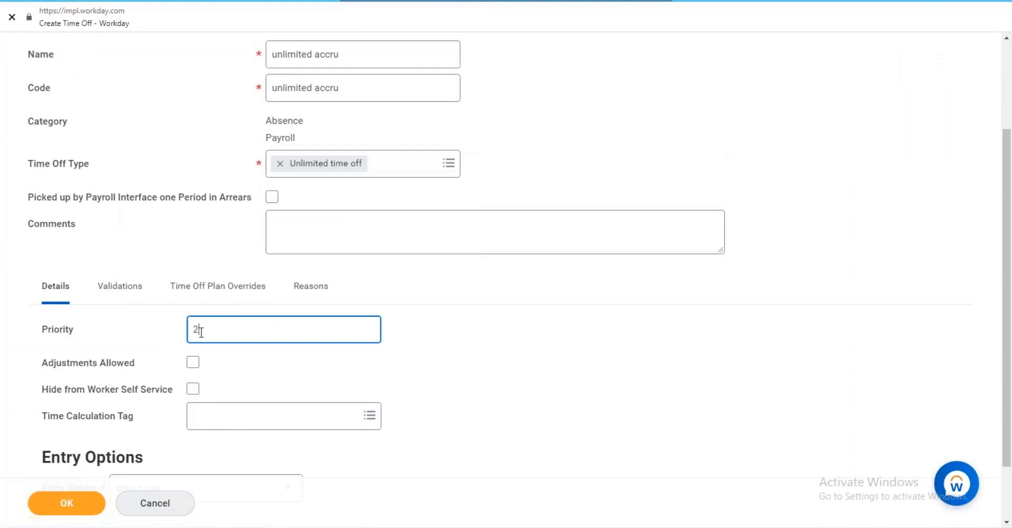
click(194, 363)
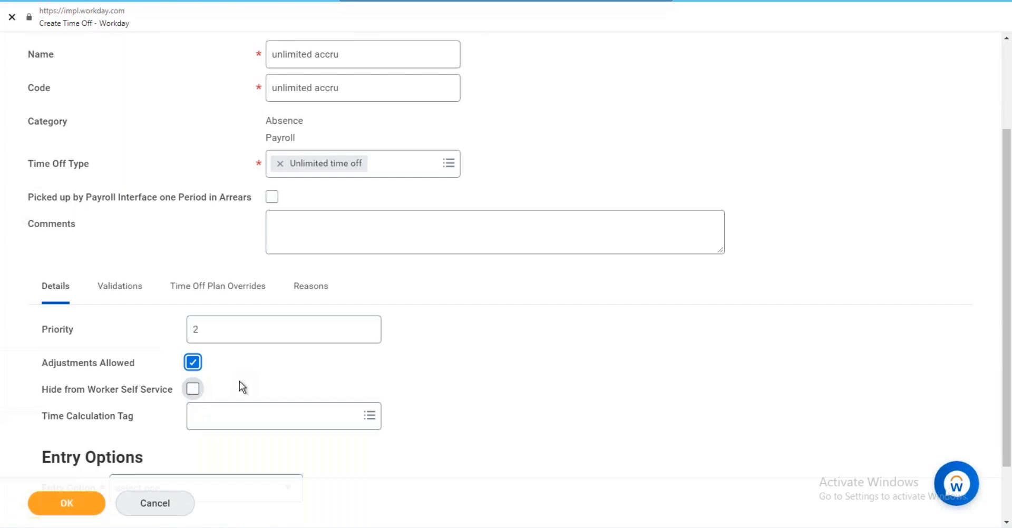
Set entry to 'Enter through Time Tracking or Time Off' and add an empty validation row.
scroll(210, 367, down, 2)
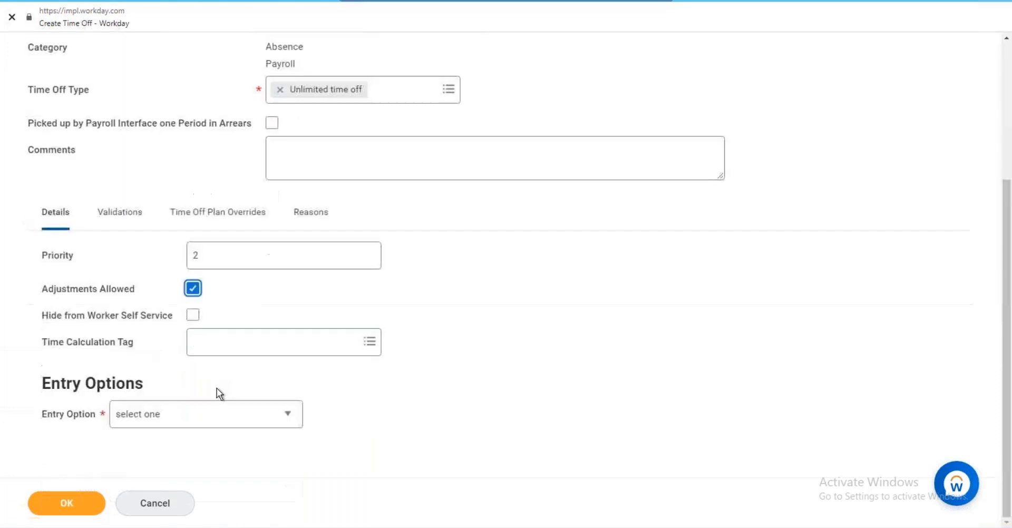
click(195, 414)
click(210, 391)
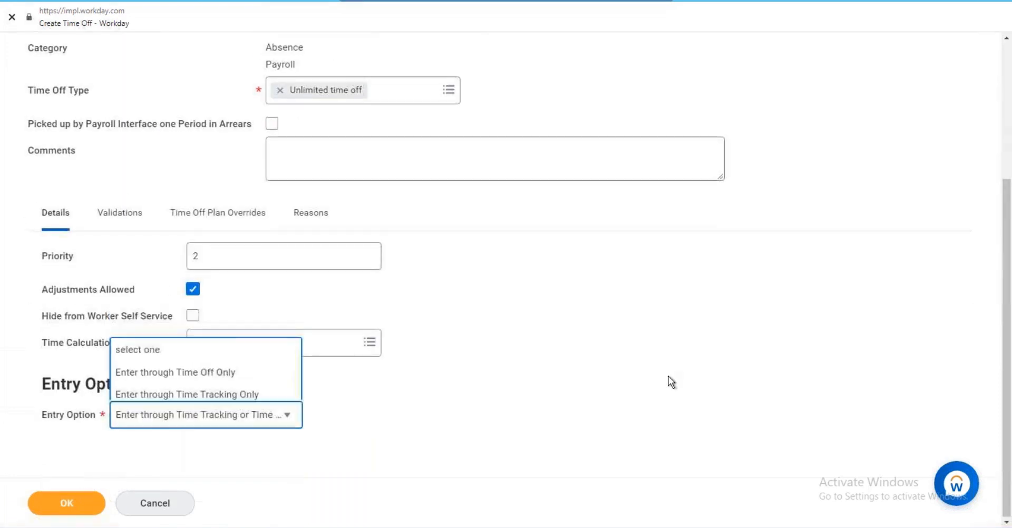
click(127, 213)
click(66, 409)
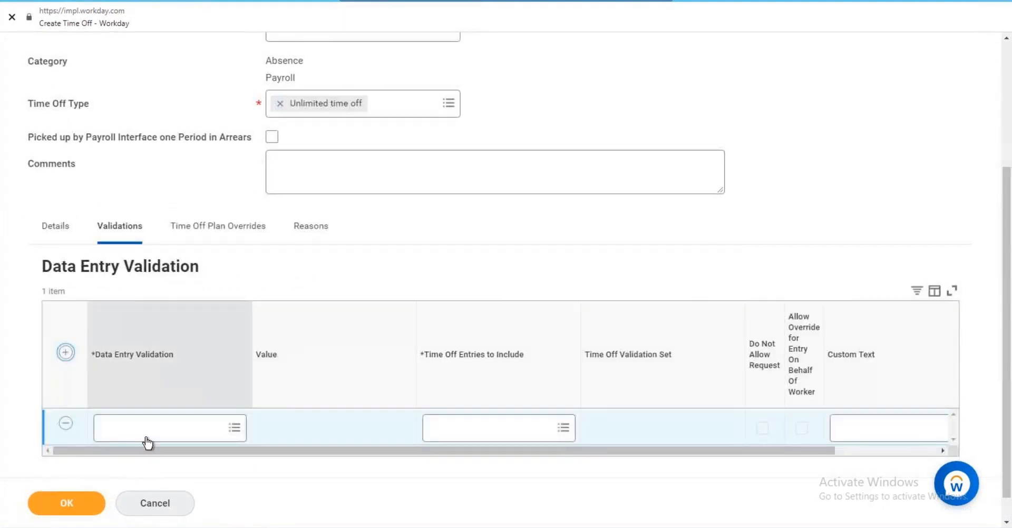
Add an Increments data entry validation with value 0.25.
click(147, 438)
text(icre)
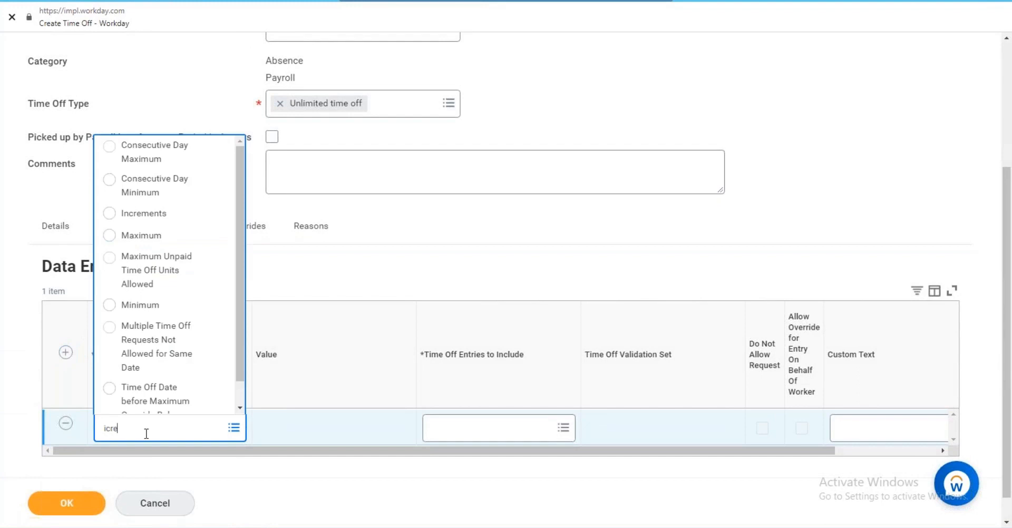
key(Return)
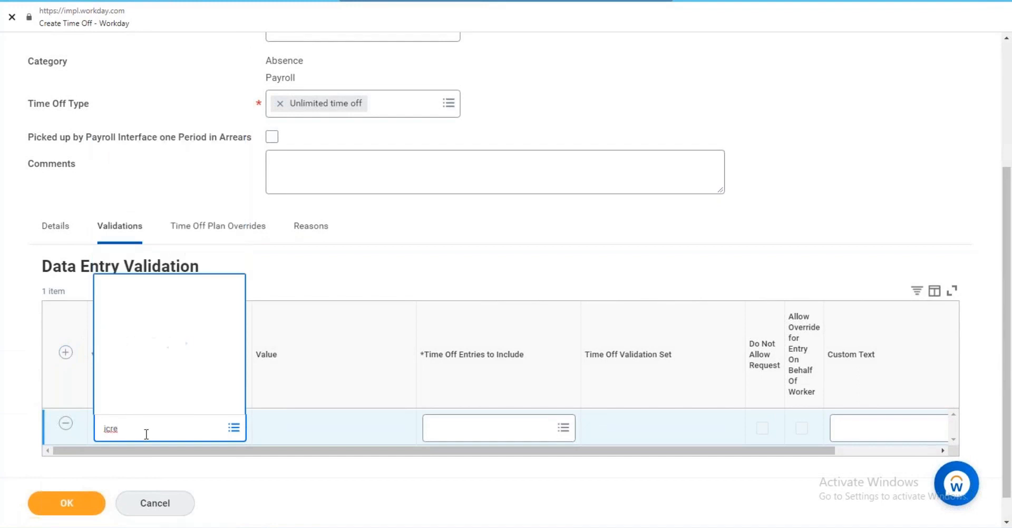
click(158, 213)
click(299, 428)
click(299, 423)
text(0.)
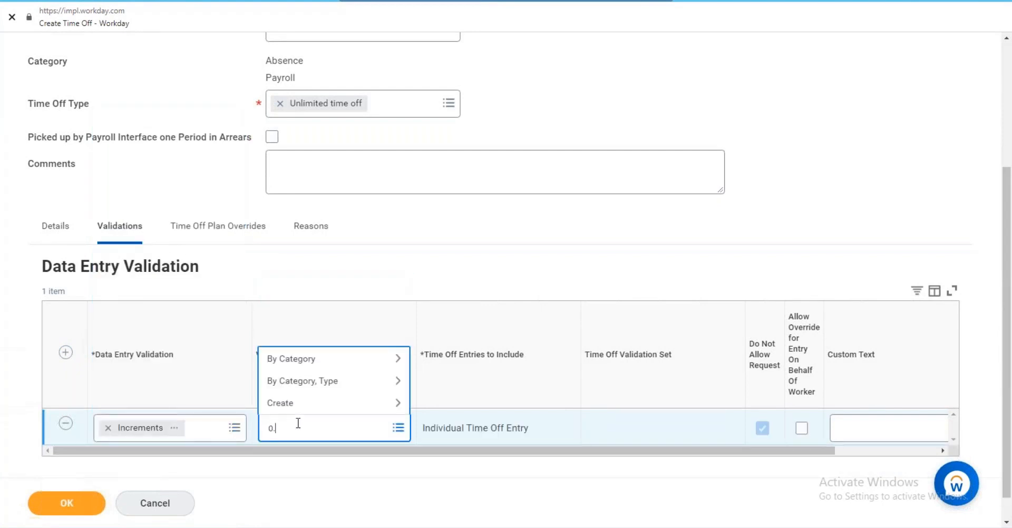
text(25)
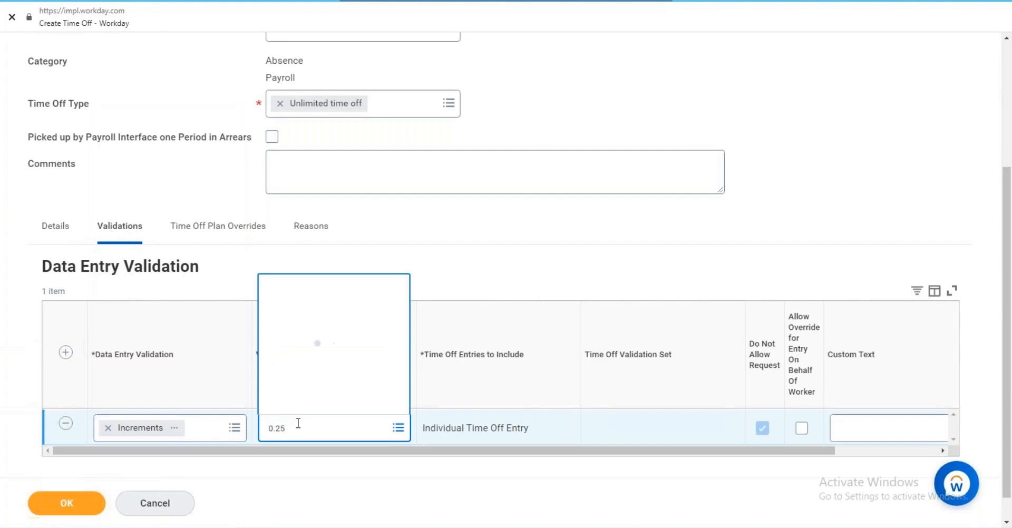
click(180, 408)
Add a Minimum validation of 1 and save the time off.
click(66, 352)
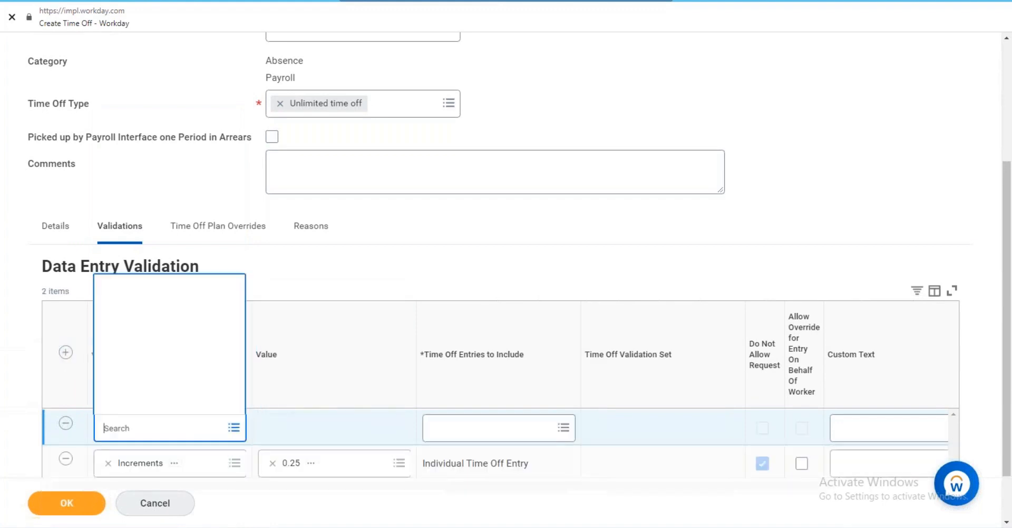
text(minmim)
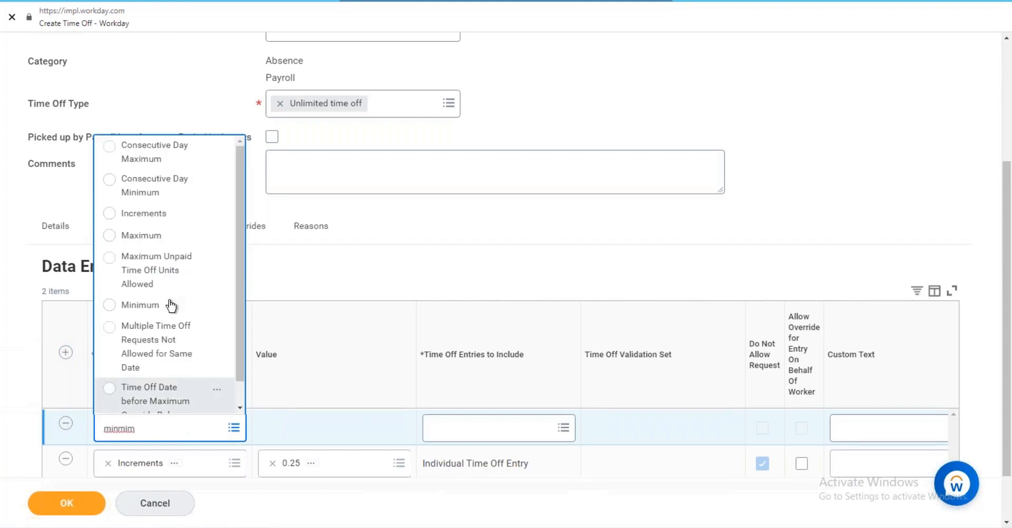
scroll(188, 264, down, 1)
click(193, 283)
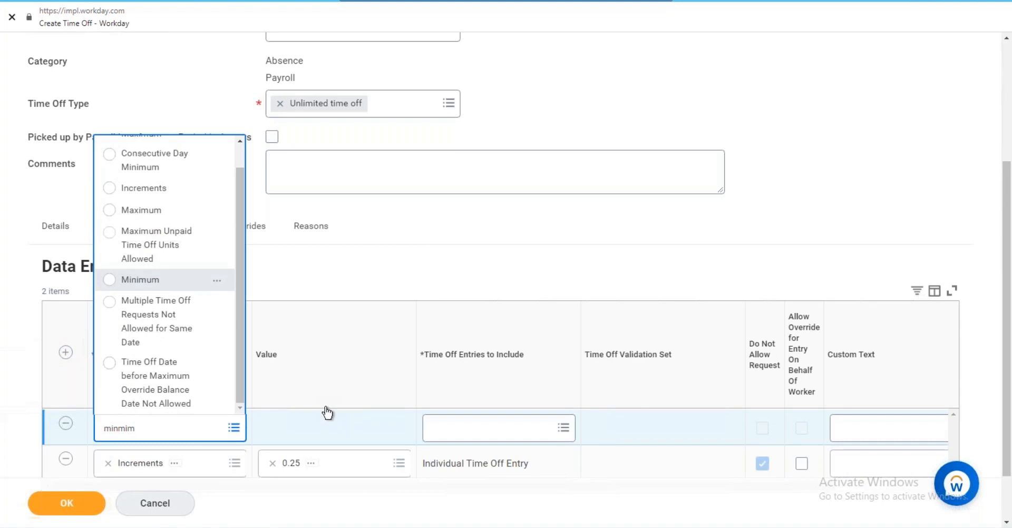
click(337, 429)
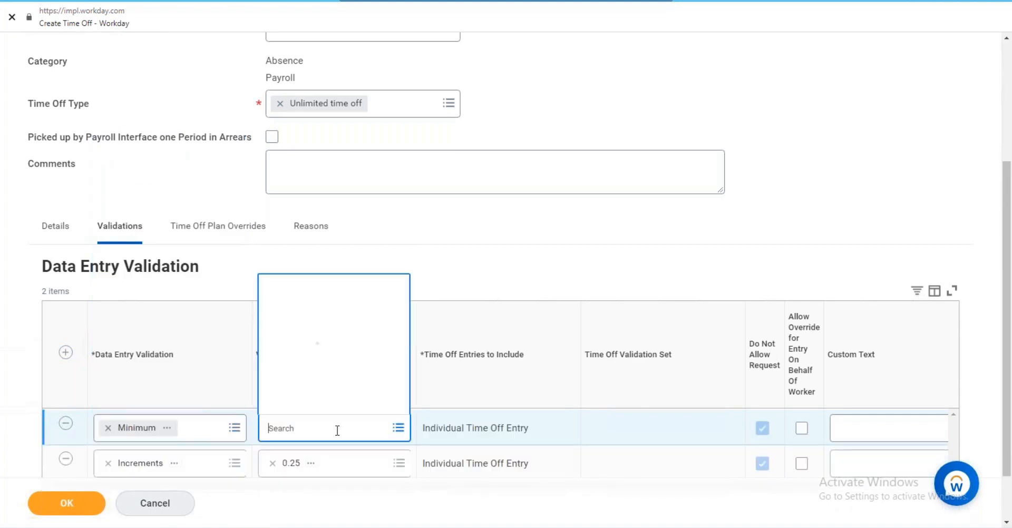
text(1)
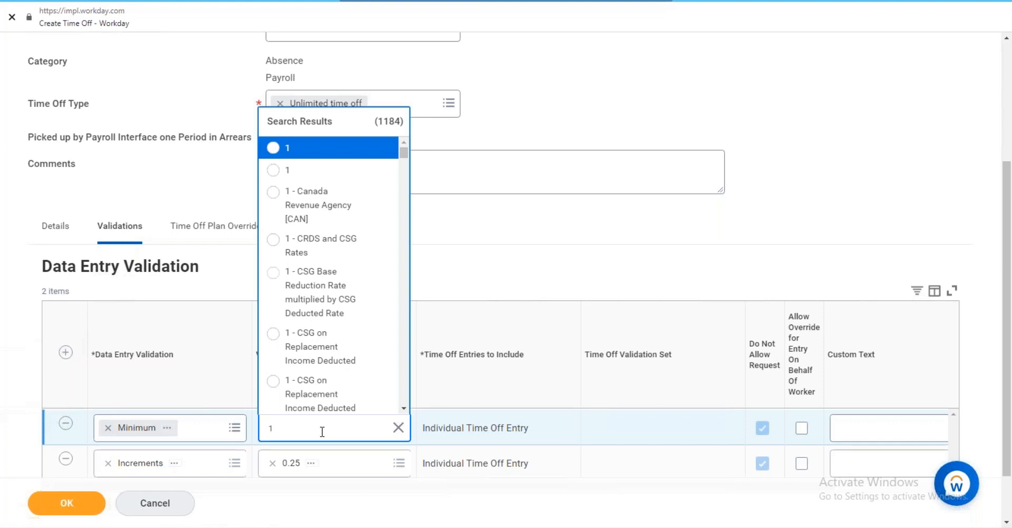
click(315, 148)
click(70, 501)
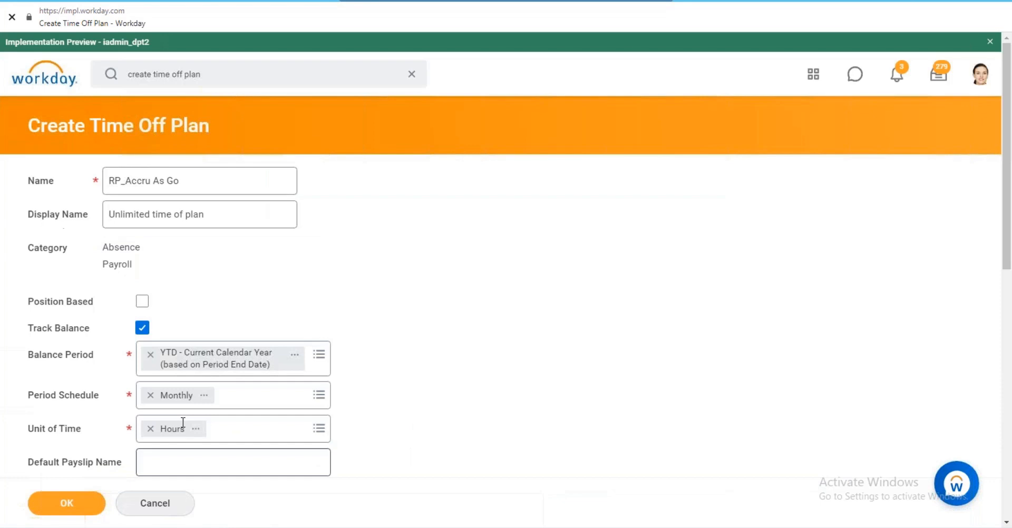
Submit the RP_Accru As Go plan with its time off settings.
scroll(470, 326, down, 5)
click(250, 360)
scroll(270, 256, down, 4)
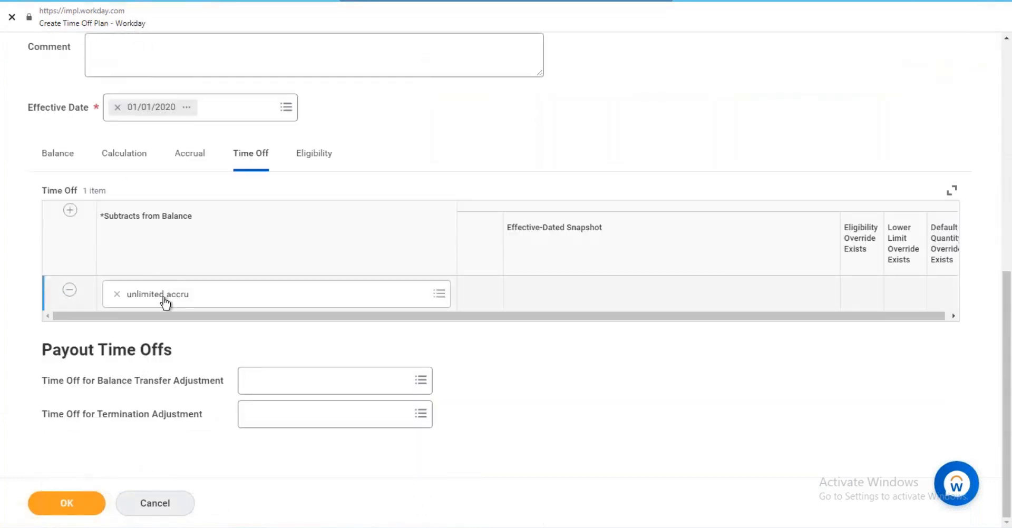
right_click(163, 297)
click(69, 503)
click(69, 503)
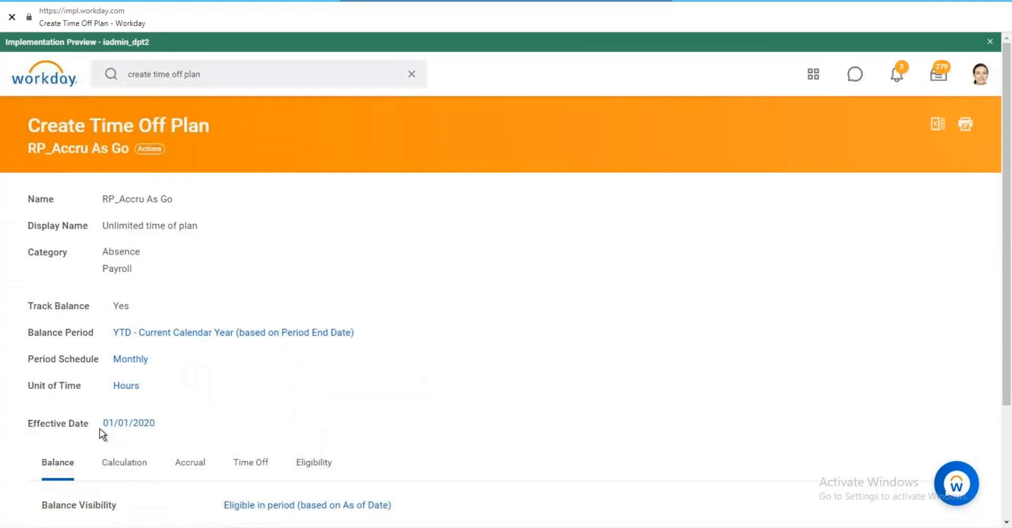
Open unlimited accru in a new tab, copy its name, and start editing RP_Accru As Go.
scroll(276, 426, down, 3)
click(252, 311)
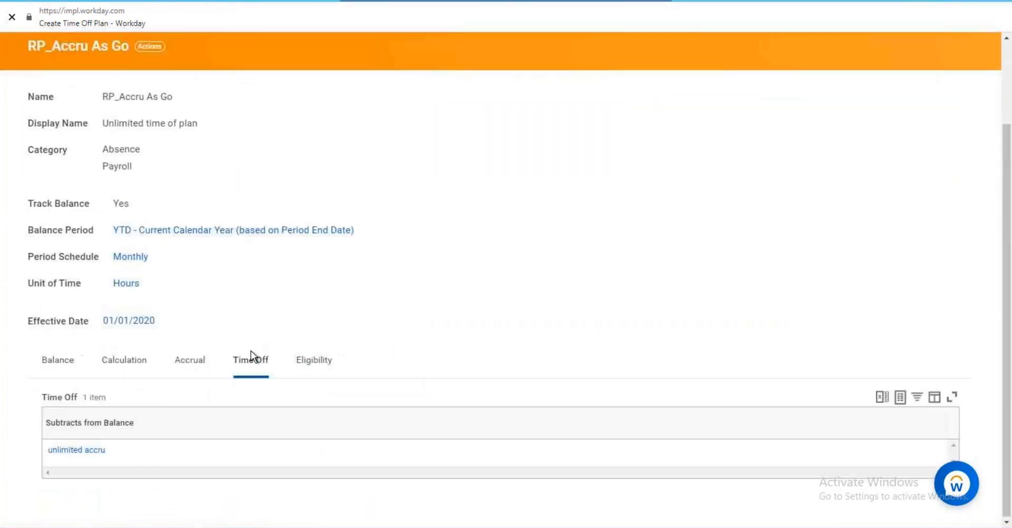
right_click(81, 450)
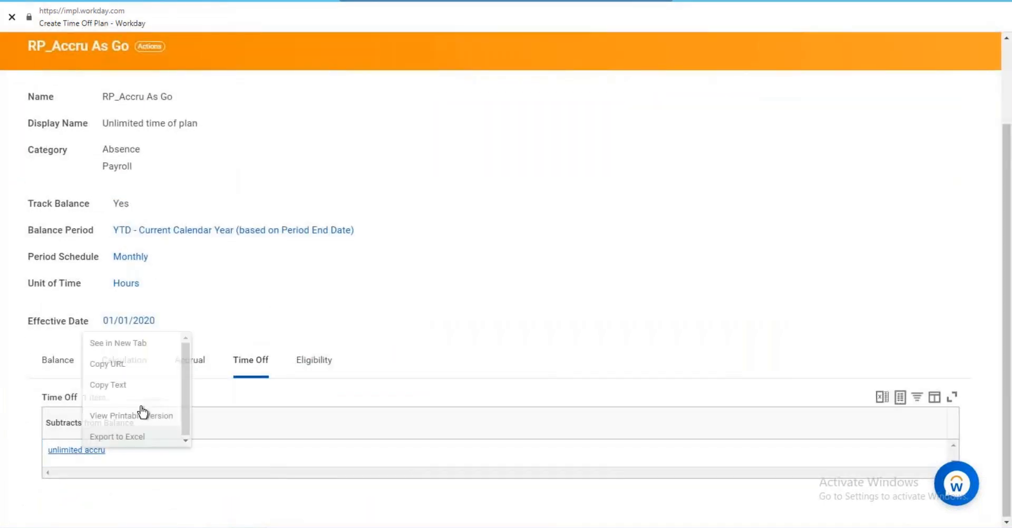
click(148, 341)
drag(219, 219, 559, 47)
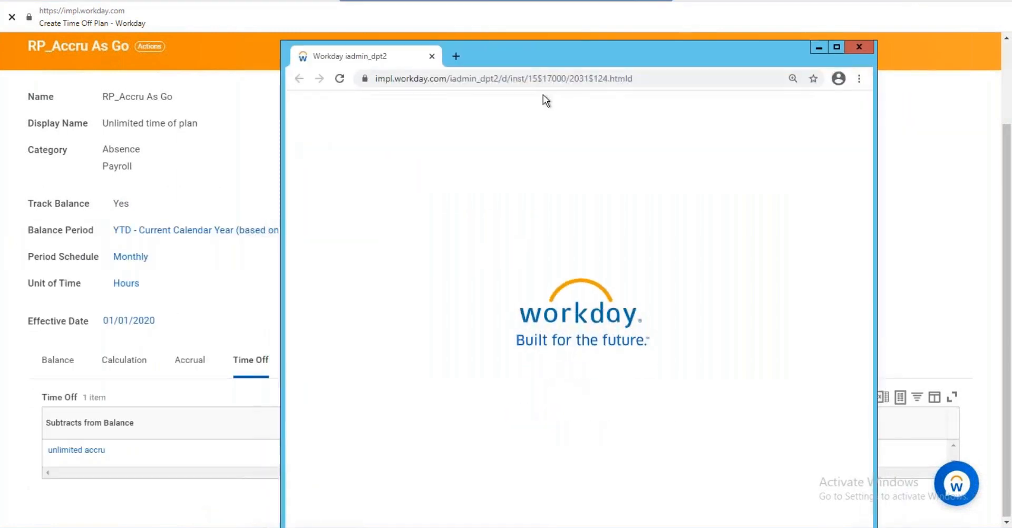
drag(529, 62, 520, 33)
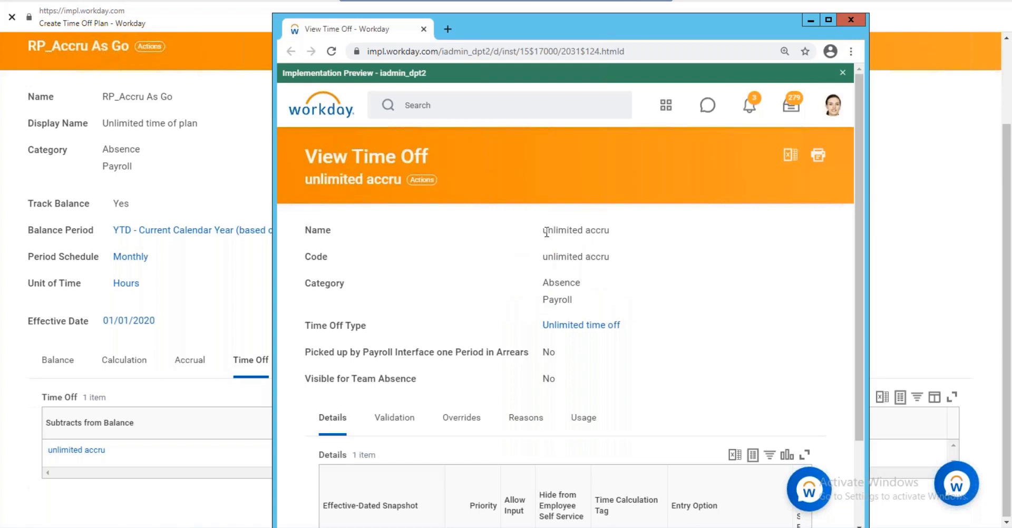
drag(543, 232, 610, 232)
right_click(588, 232)
click(611, 241)
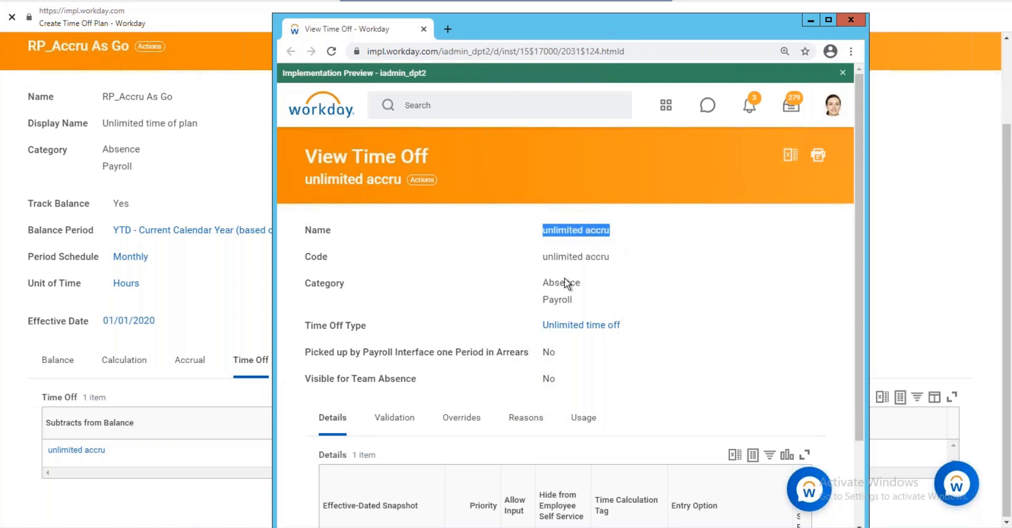
click(240, 284)
click(185, 364)
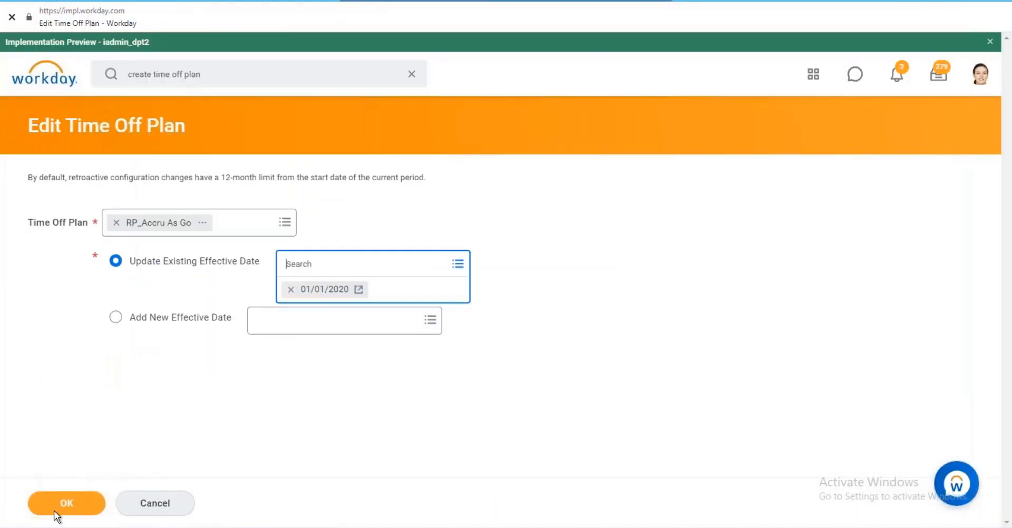
Confirm editing at 01/01/2020, add an accrual row, and choose Create Accrual.
click(68, 509)
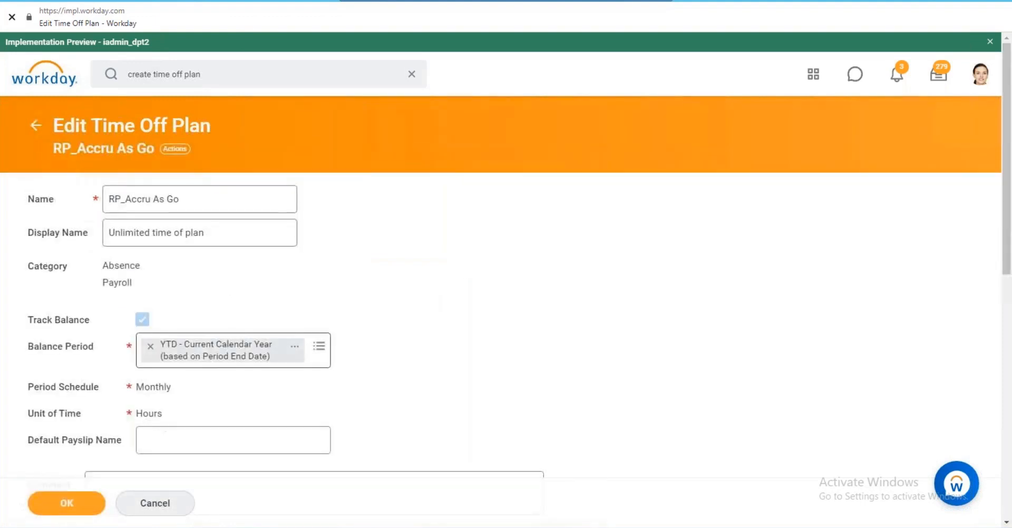
scroll(135, 409, down, 4)
click(190, 402)
scroll(266, 413, down, 2)
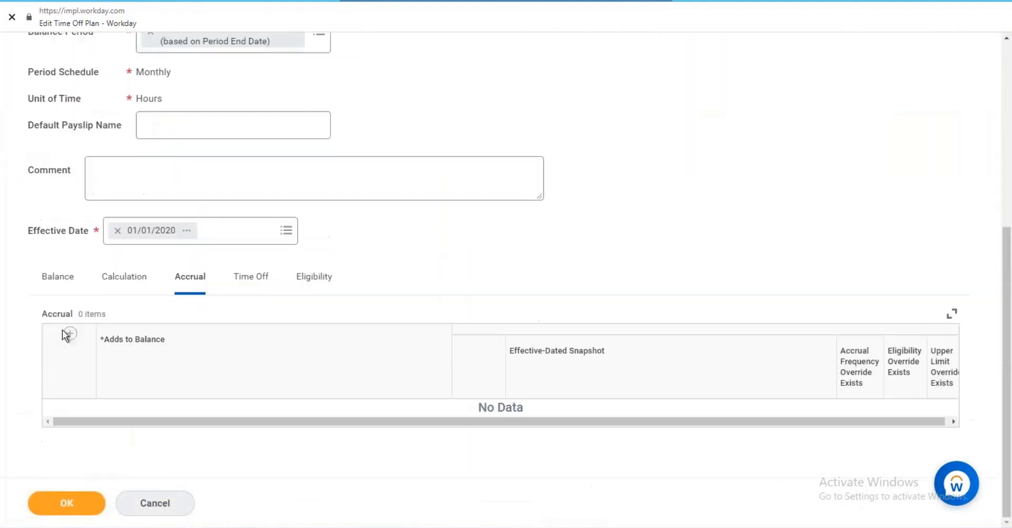
click(256, 415)
click(214, 392)
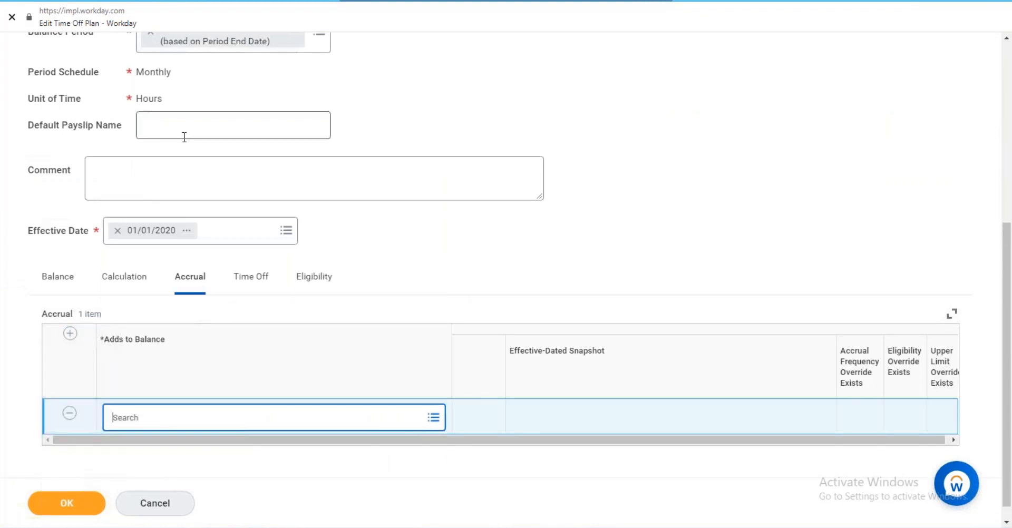
click(164, 178)
right_click(162, 179)
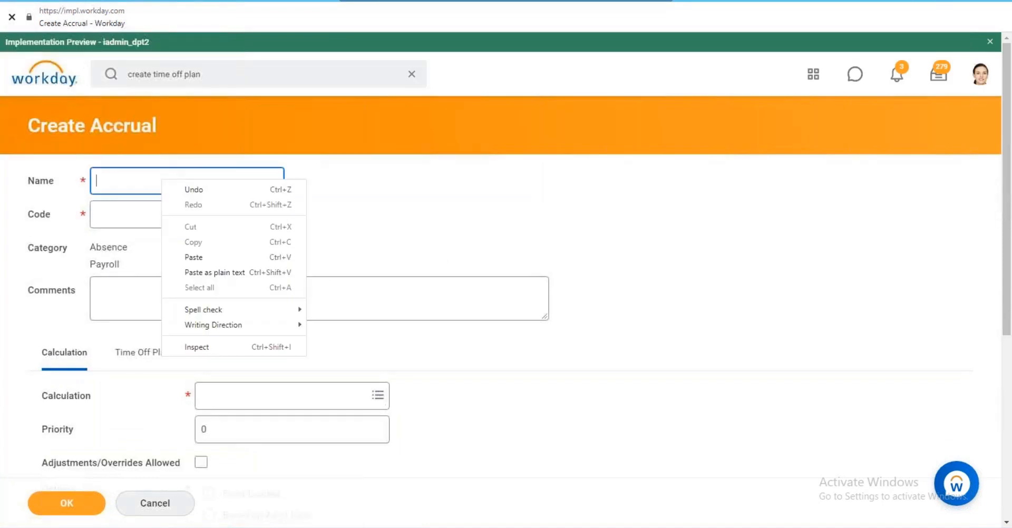
Set the accrual's Name and Code to 'Accrual Unlimited'.
click(220, 261)
key(ctrl+a)
key(BackSpace)
text(Accrual U)
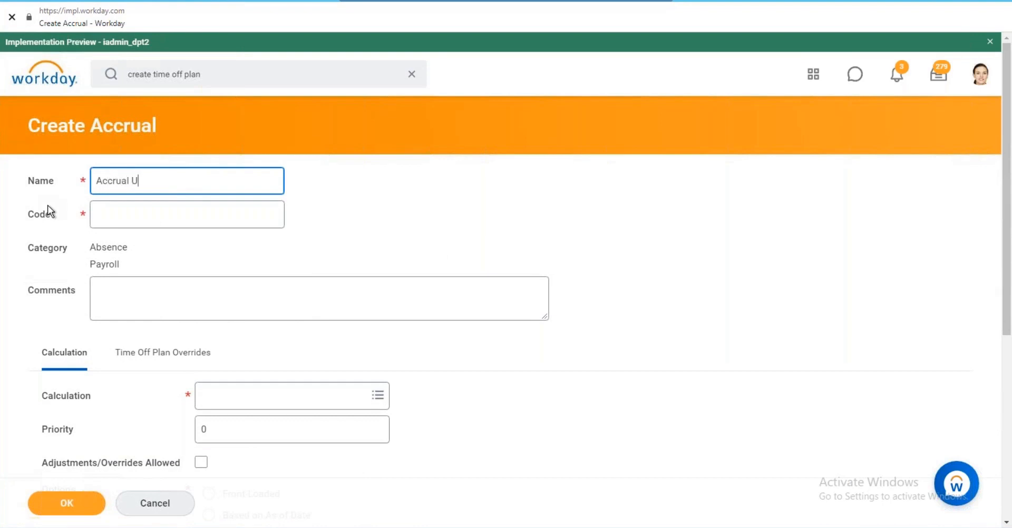
text(nlimited)
key(ctrl+a)
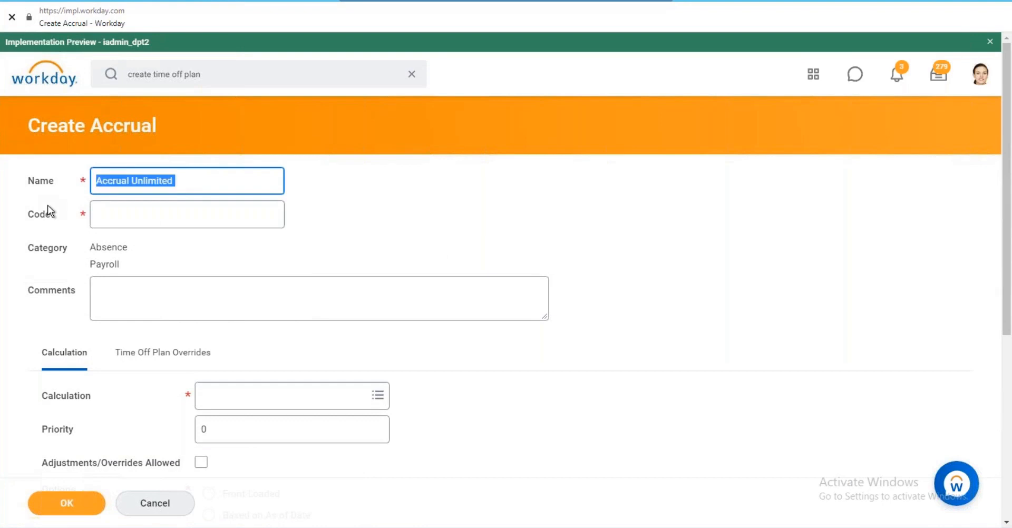
key(Tab)
key(ctrl+v)
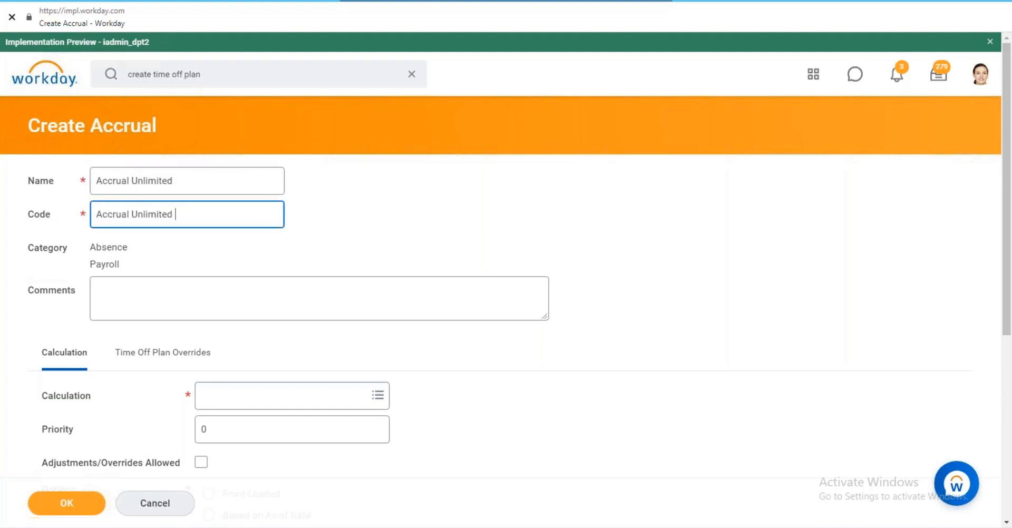
Paste into the calculation lookup, then recopy the unlimited accru name from its window.
click(262, 395)
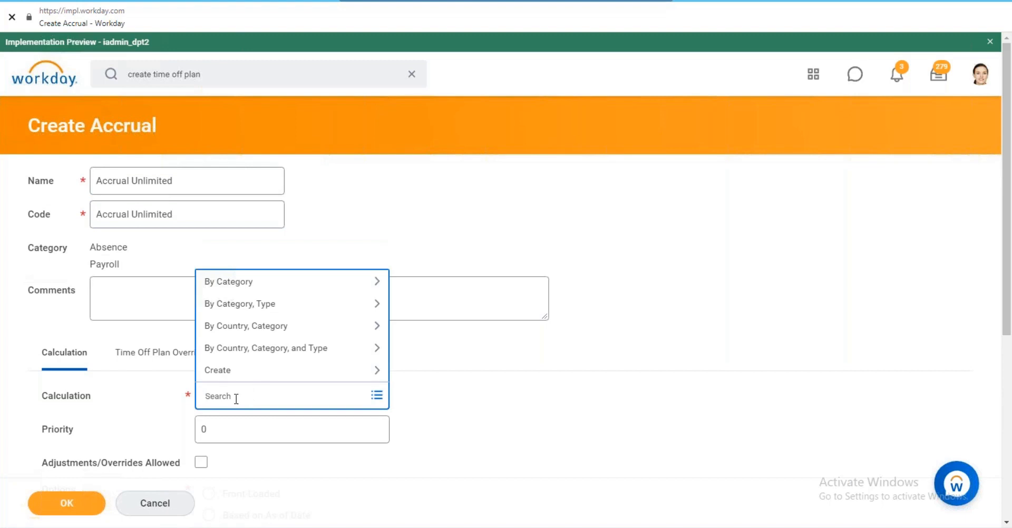
right_click(236, 399)
click(273, 316)
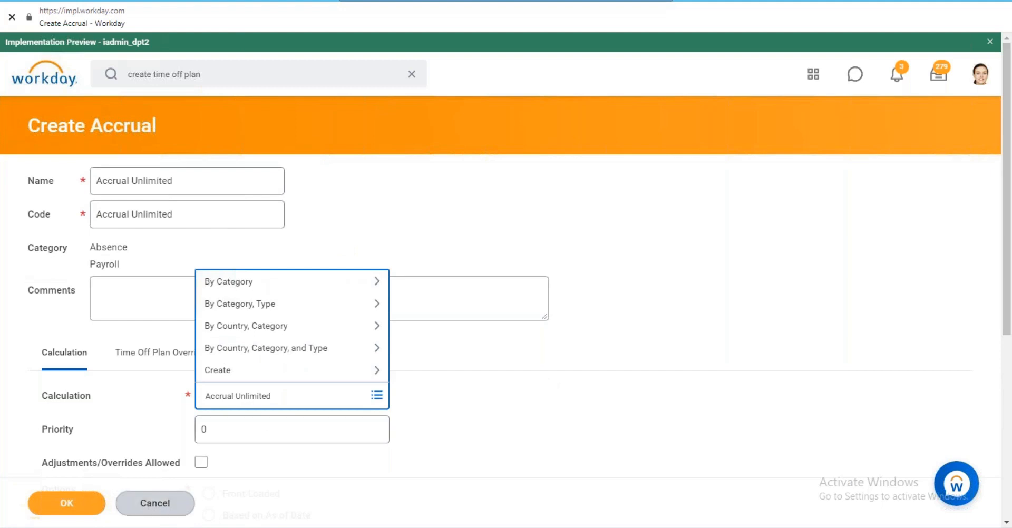
key(alt+Tab)
right_click(565, 230)
click(589, 237)
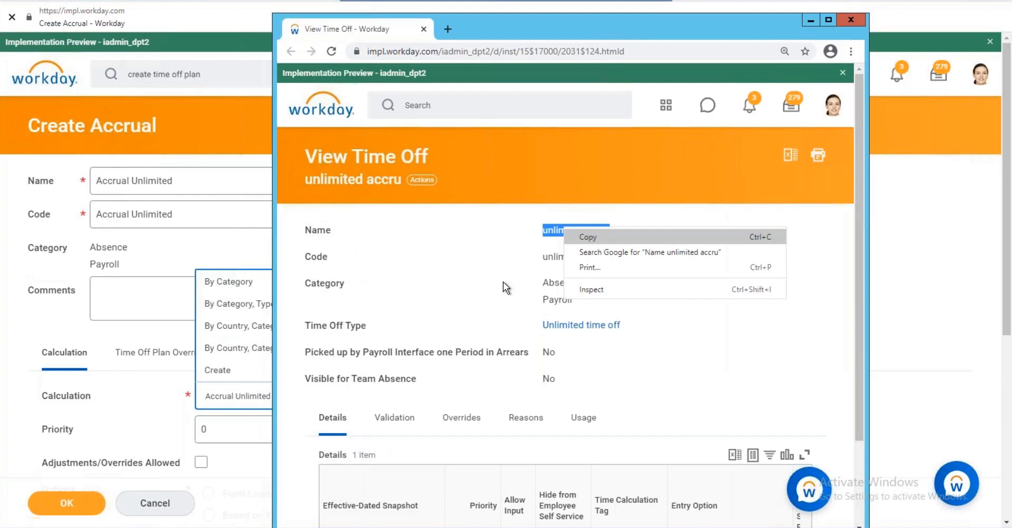
Search calculations for 'unlimited accru', deleting the extra word 'Name'.
click(240, 396)
key(ctrl+a)
key(BackSpace)
key(ctrl+v)
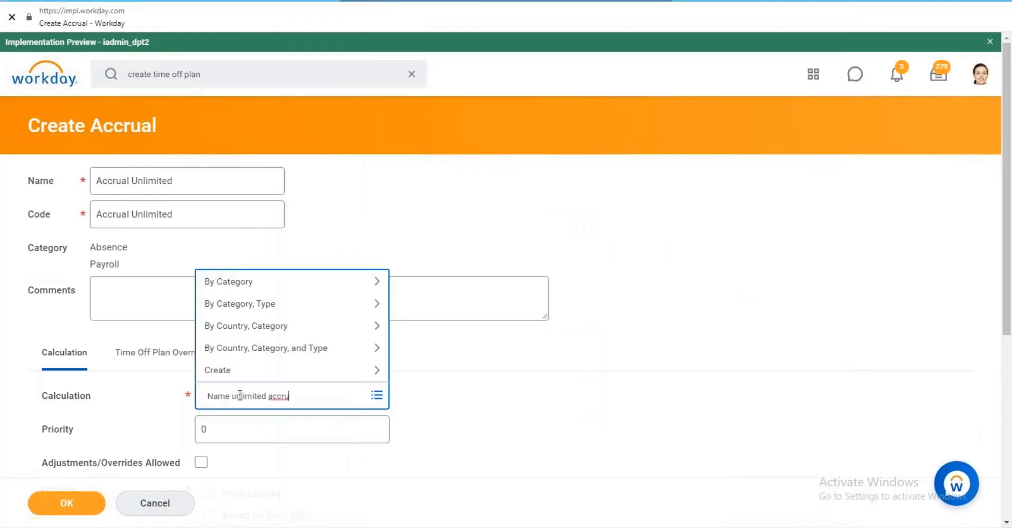
key(Return)
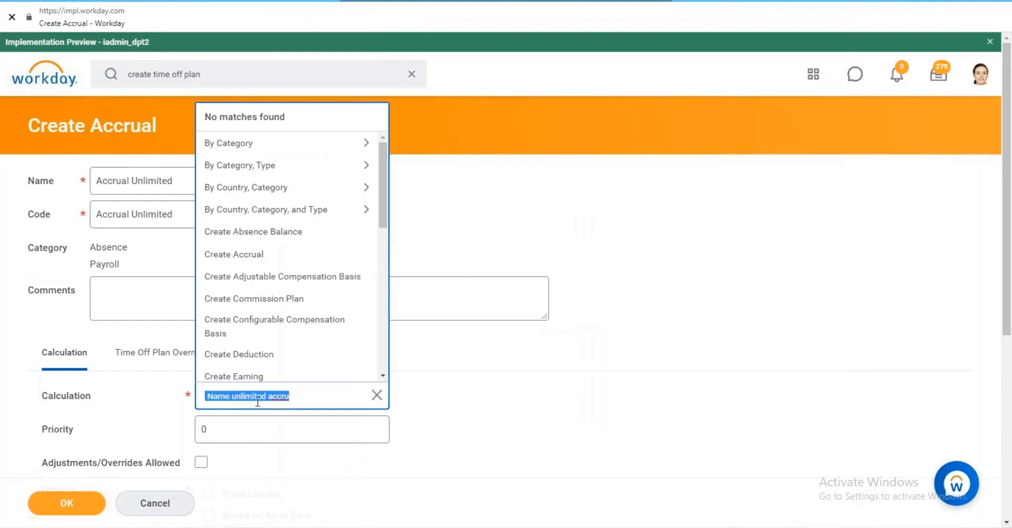
click(301, 402)
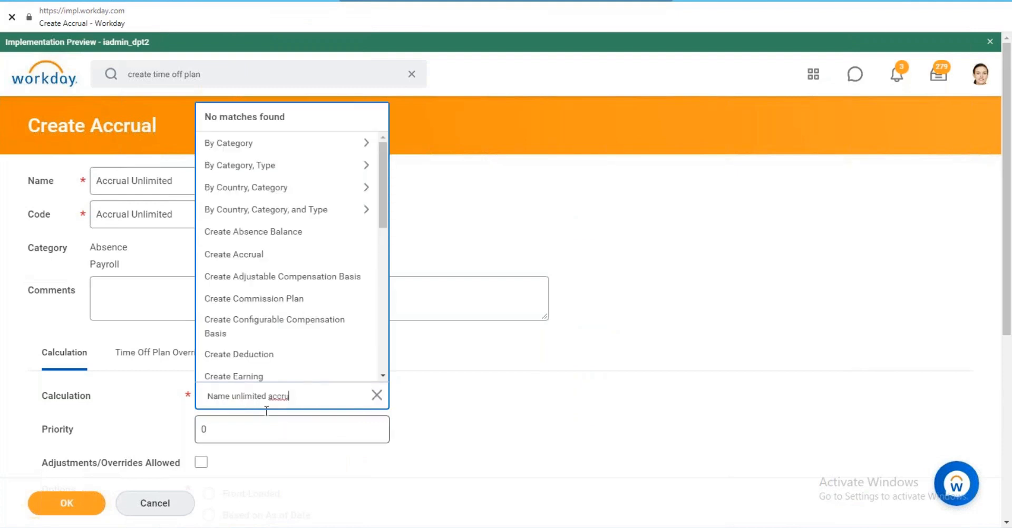
double_click(221, 396)
key(BackSpace)
key(Return)
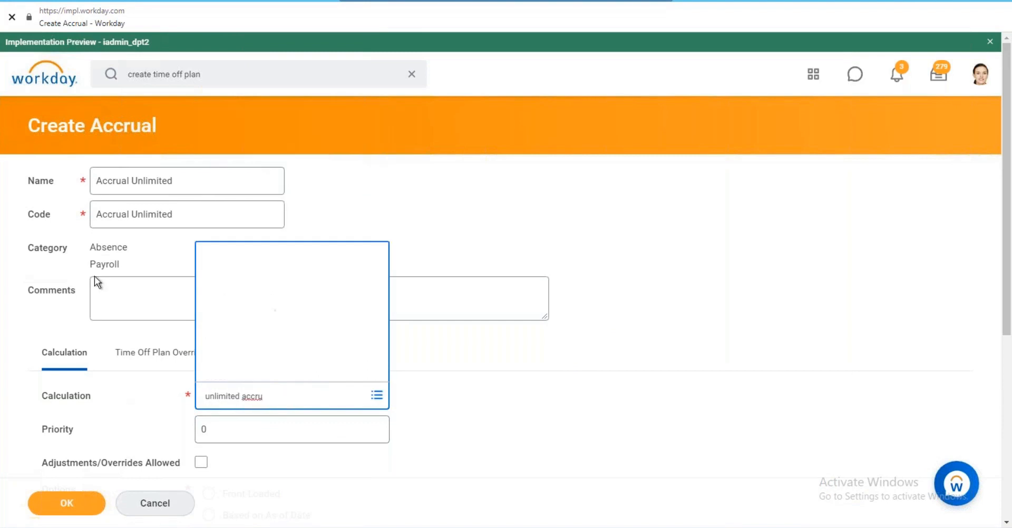
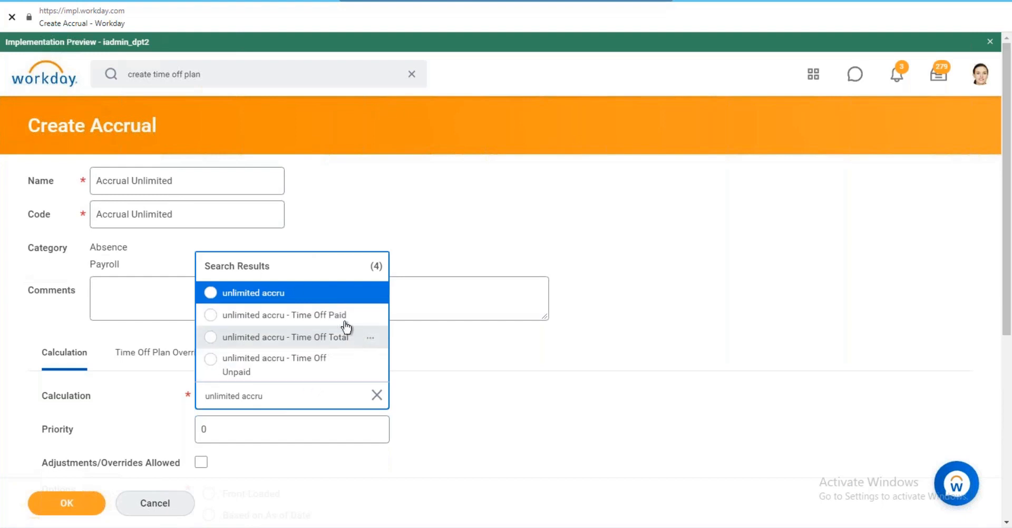
Give the accrual the 'unlimited accru - Time Off Total' calculation with option None, and save it.
click(313, 340)
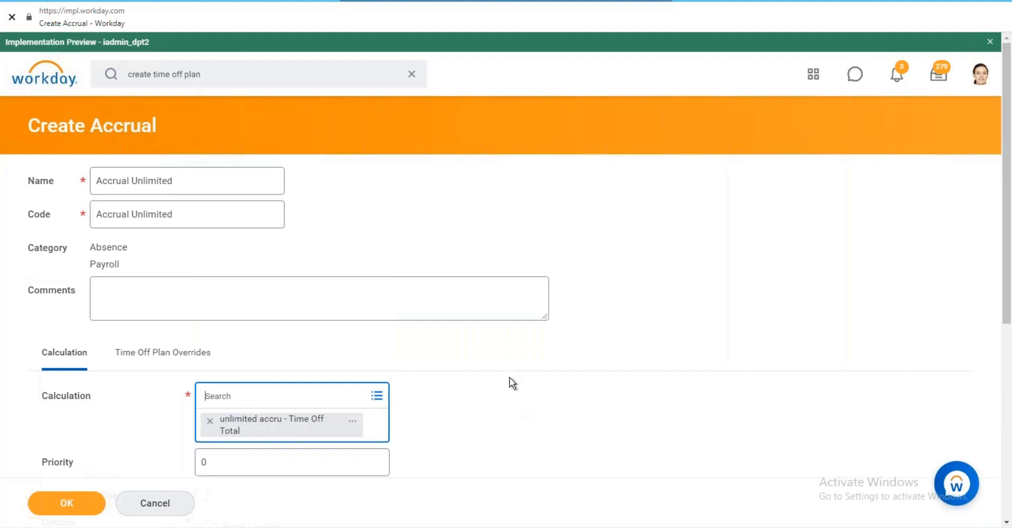
scroll(511, 383, down, 3)
click(209, 443)
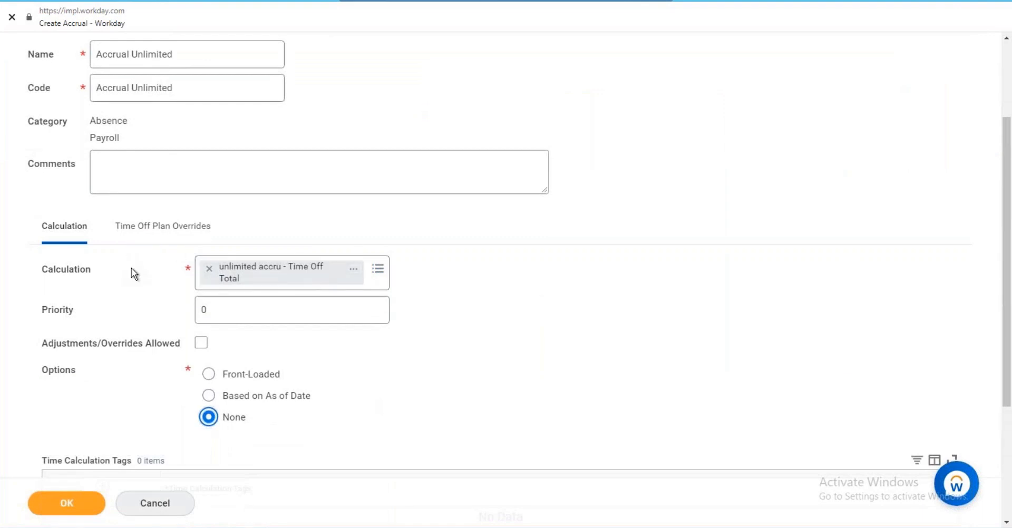
scroll(132, 268, down, 3)
click(71, 498)
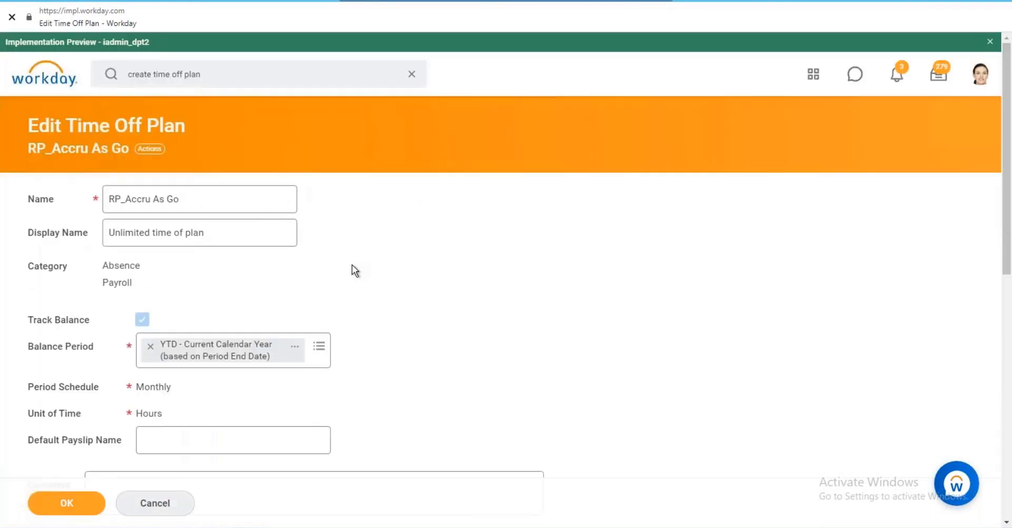
Save the RP_Accru As Go plan with its Accrual Unlimited accrual, resubmitting past the alert.
scroll(343, 264, down, 5)
click(200, 343)
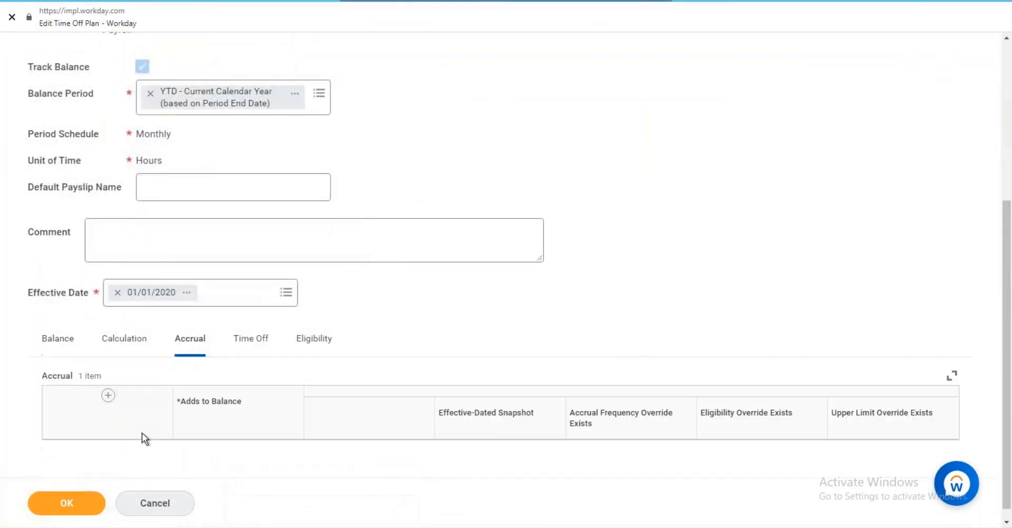
scroll(141, 381, down, 1)
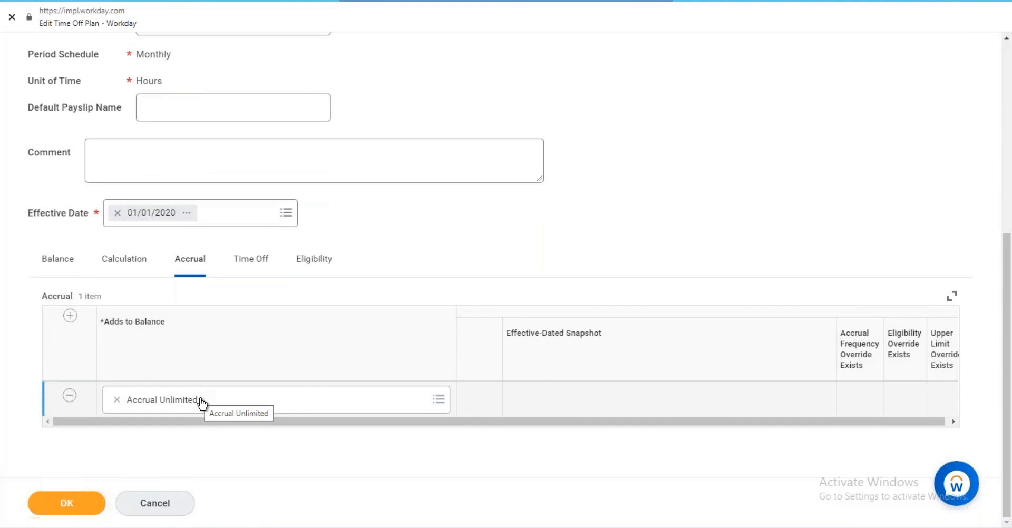
click(74, 504)
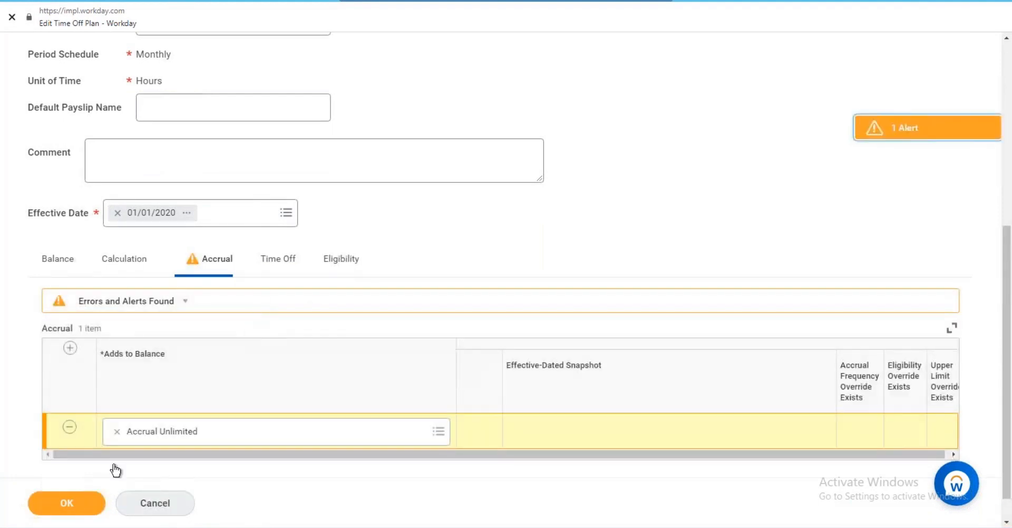
click(75, 504)
Open the unlimited accru time off linked to the plan.
click(261, 272)
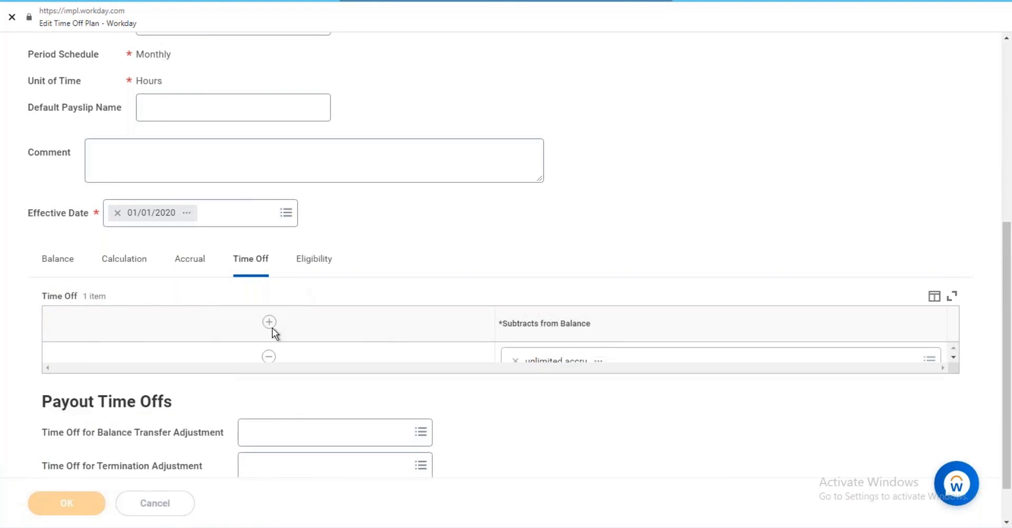
scroll(241, 313, down, 3)
click(251, 310)
click(72, 451)
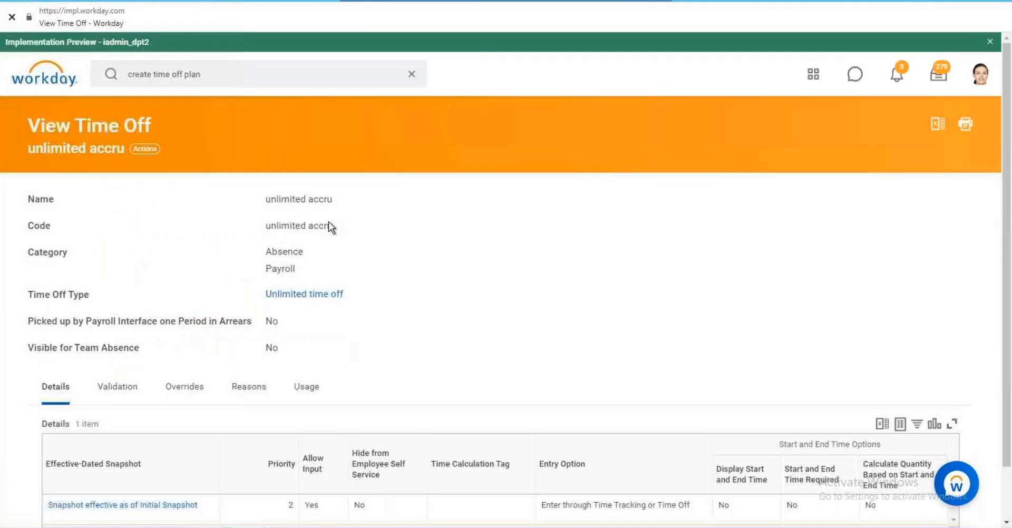
Cancel the time off plan prompt and run a global search for the worker by name.
click(32, 1)
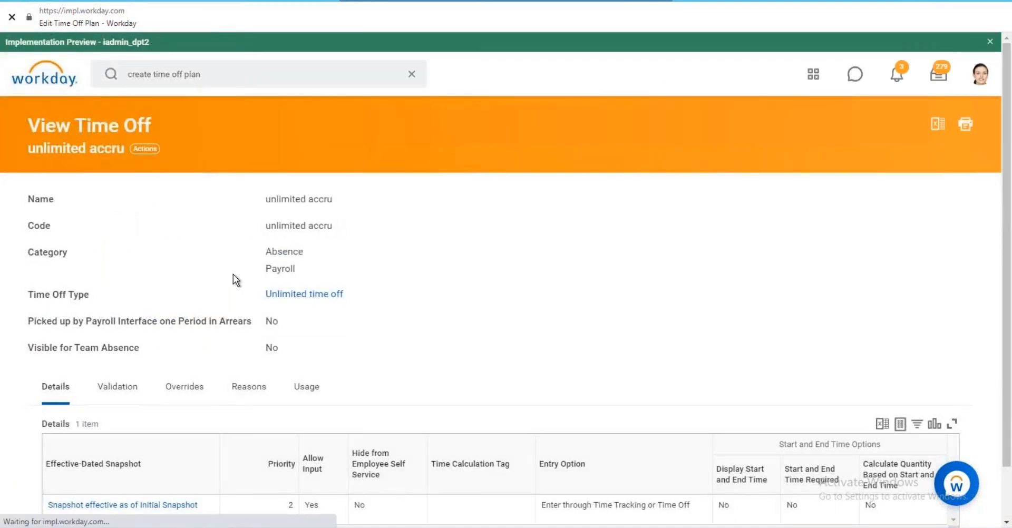
click(142, 503)
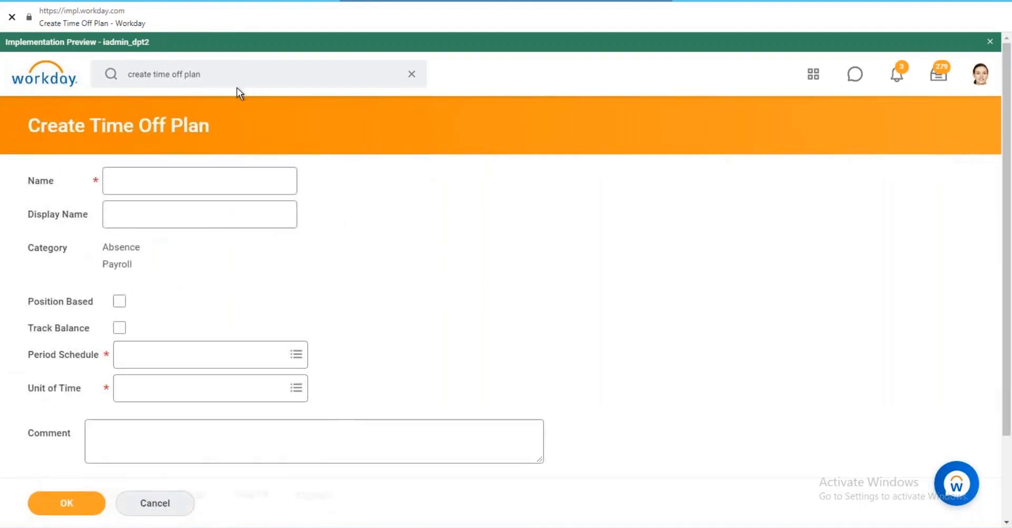
click(225, 73)
key(ctrl+a)
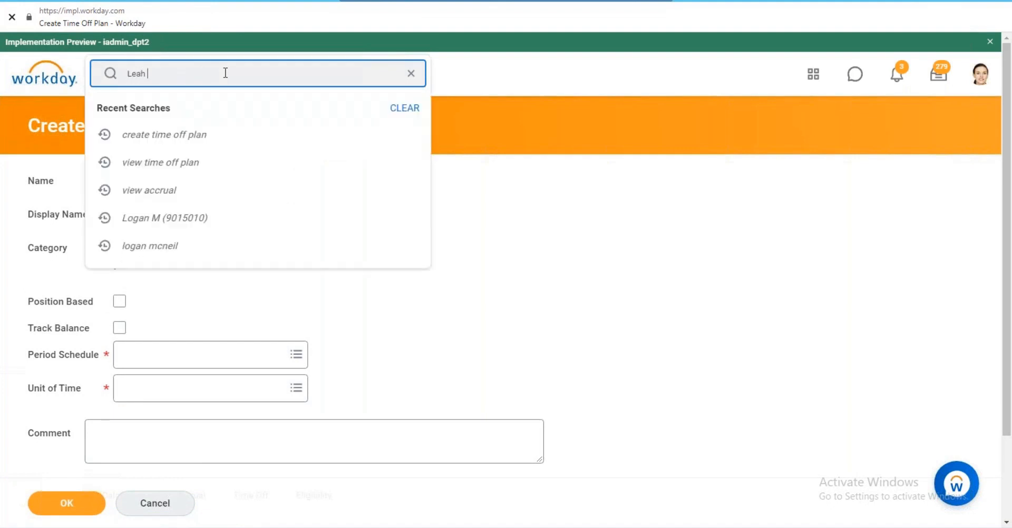
text(nt)
key(Escape)
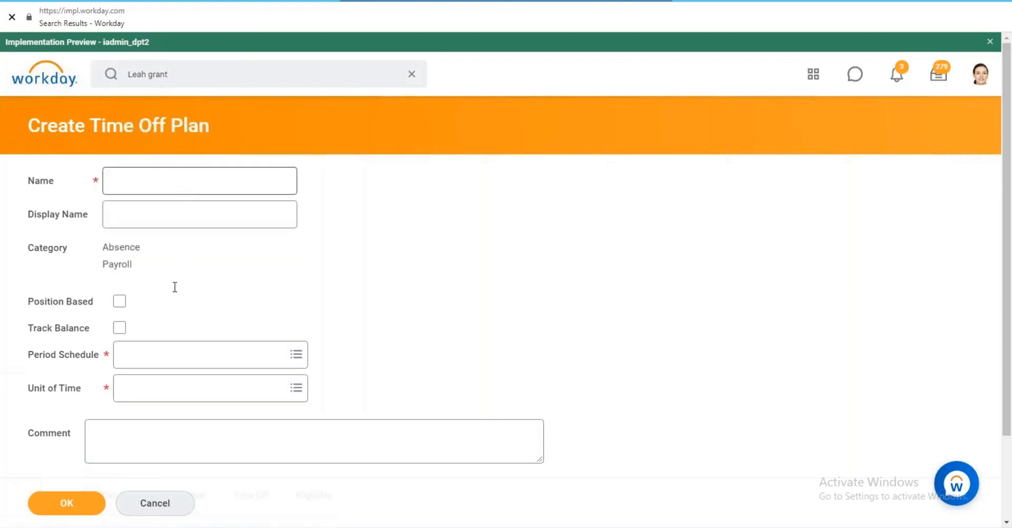
Open Enter Time Off from the worker's Time and Leave actions.
mouse_move(316, 224)
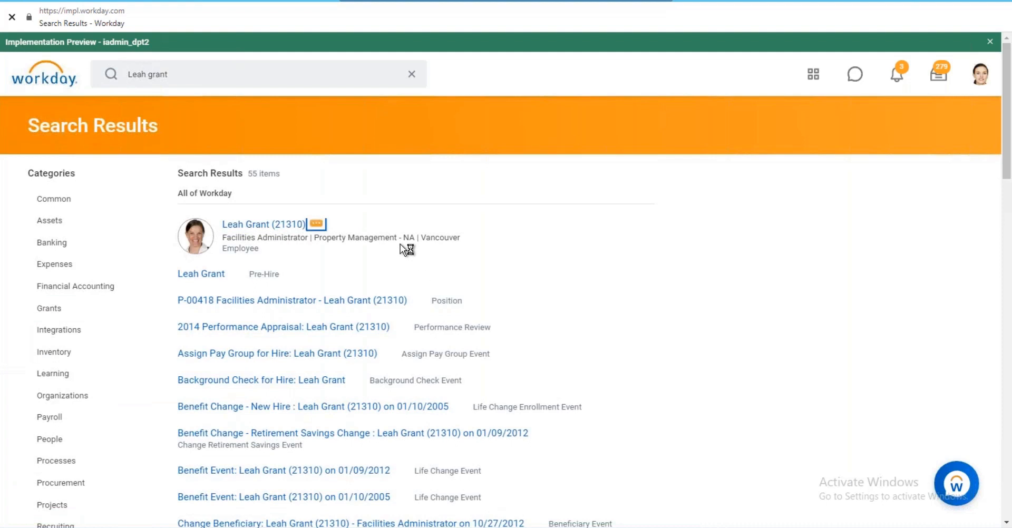
scroll(406, 327, down, 3)
mouse_move(393, 343)
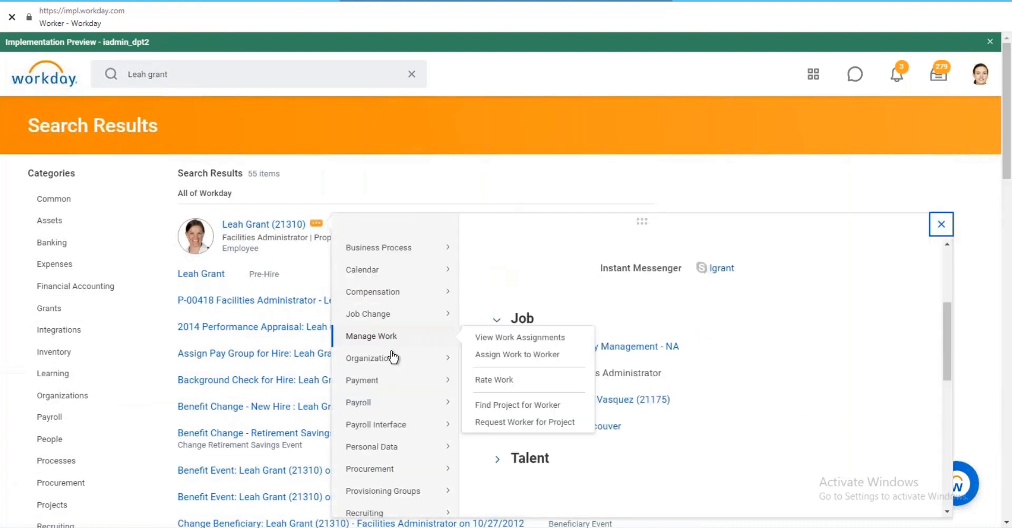
scroll(392, 353, down, 3)
mouse_move(390, 435)
click(501, 75)
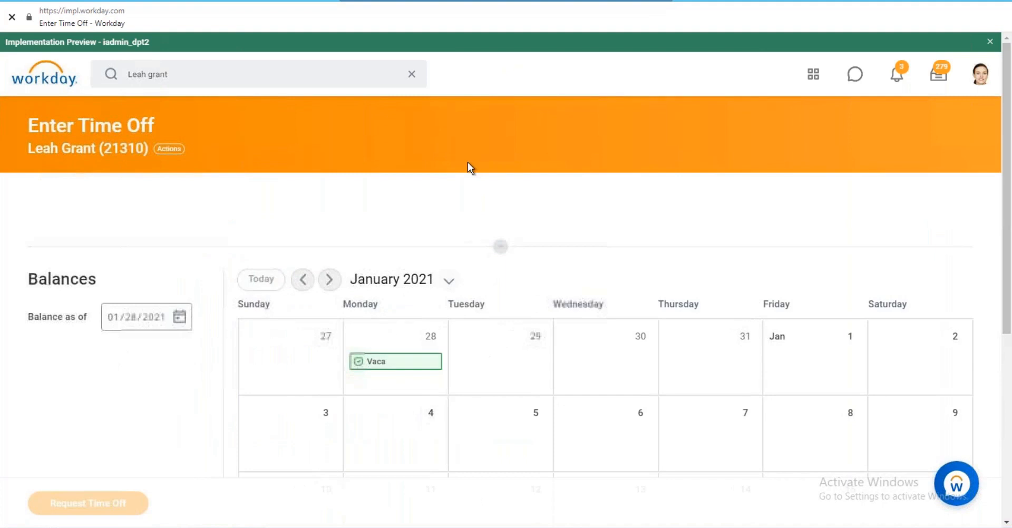
Move the worker's Enter Time Off calendar back to December 2020.
scroll(470, 167, down, 3)
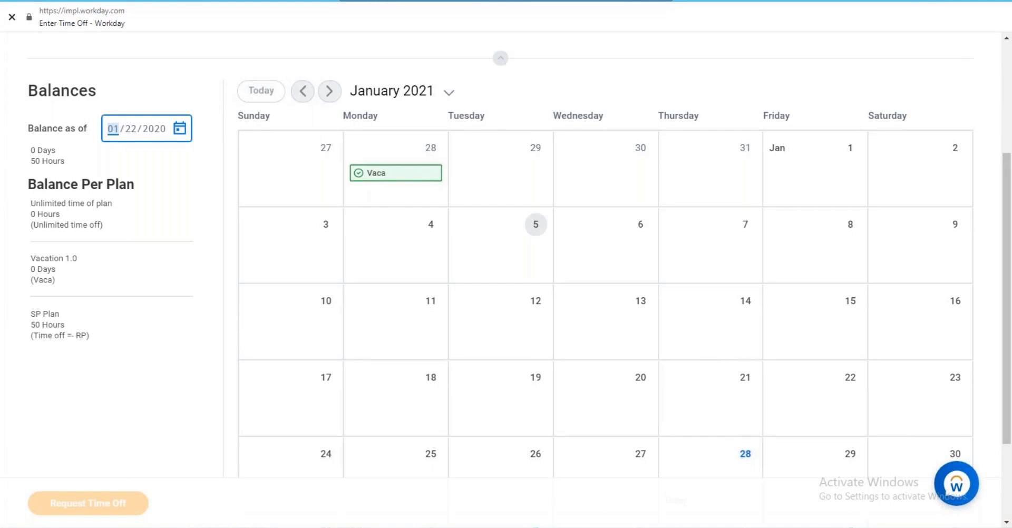
click(302, 90)
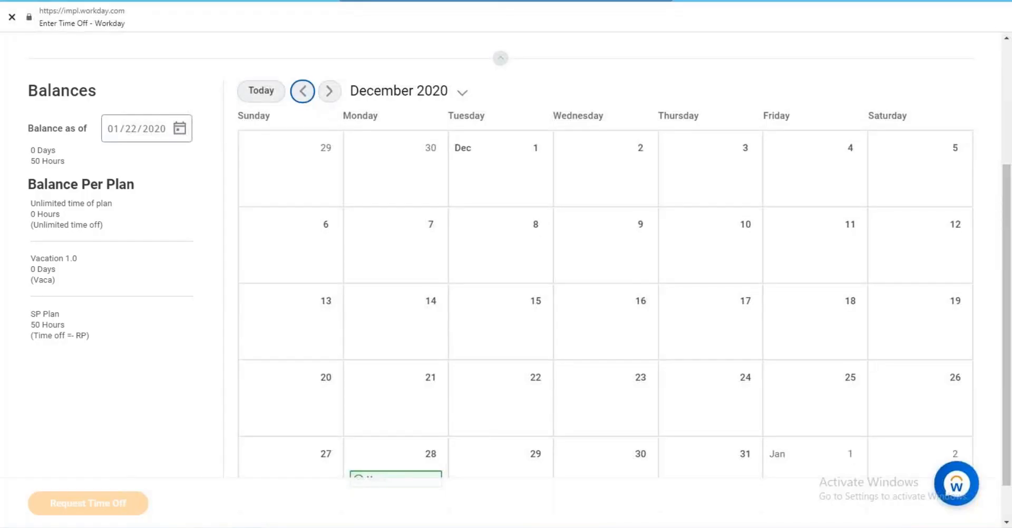
Select December 7, 8, 9, 14, 15 and 16, 2020 on the calendar.
click(326, 226)
click(328, 226)
click(543, 226)
click(538, 305)
click(431, 302)
click(633, 232)
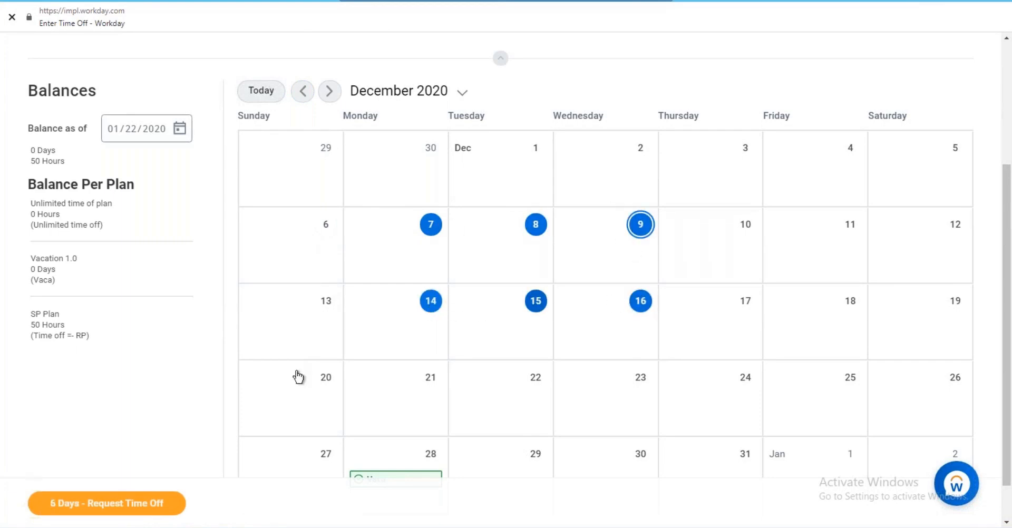
Request Unlimited time off for the six days at 8 hours each and submit.
click(134, 505)
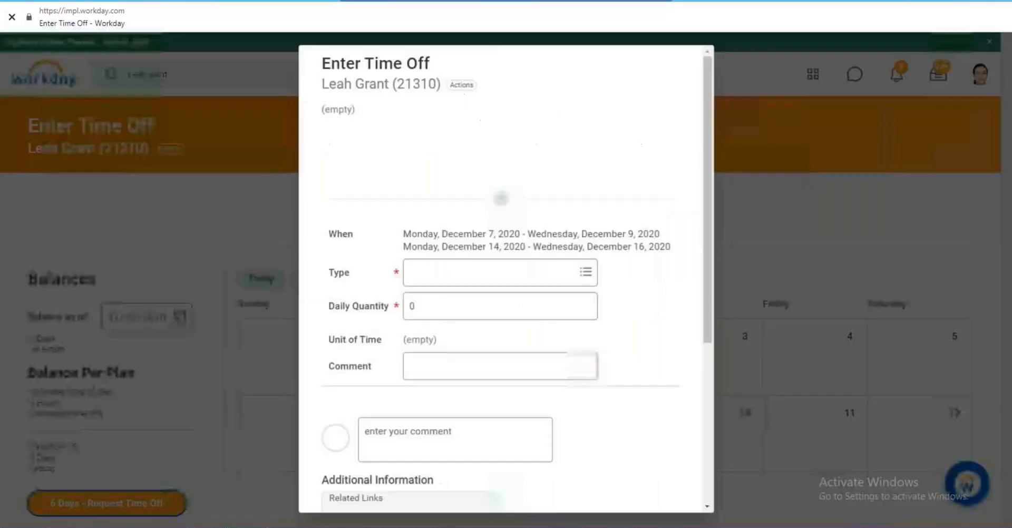
click(456, 271)
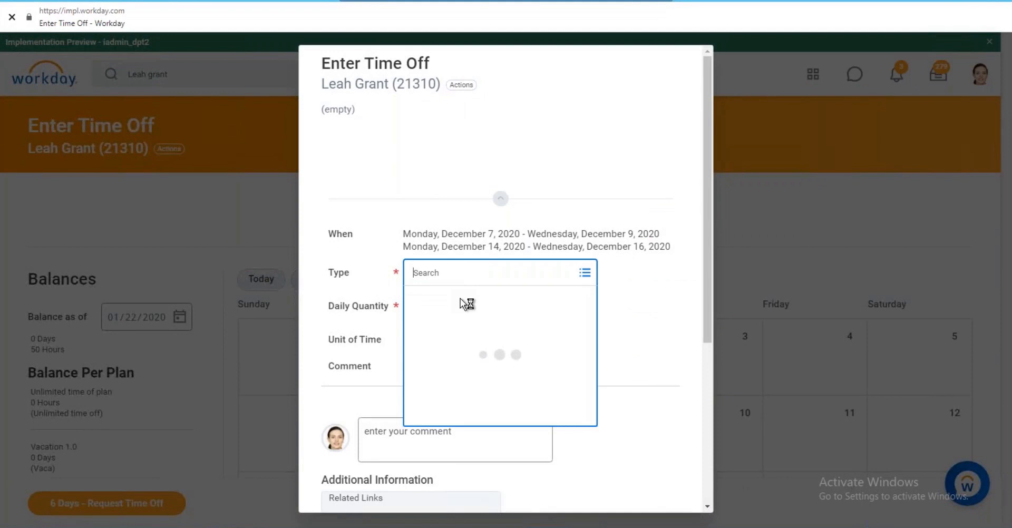
click(452, 323)
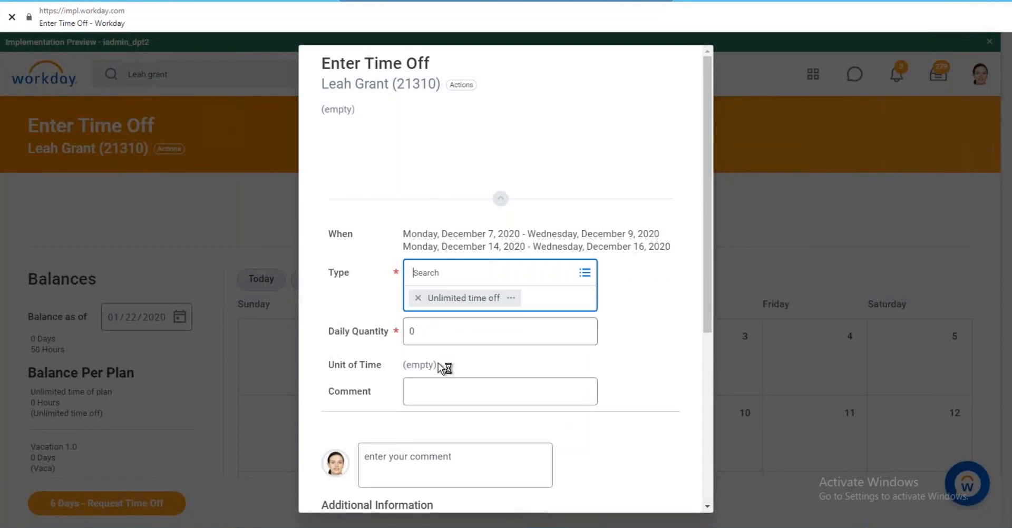
click(430, 332)
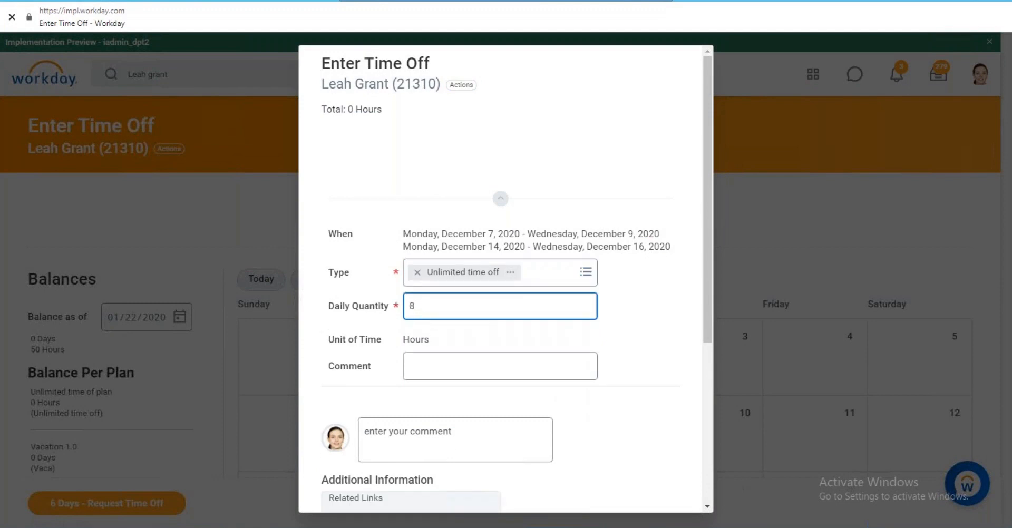
scroll(437, 358, down, 5)
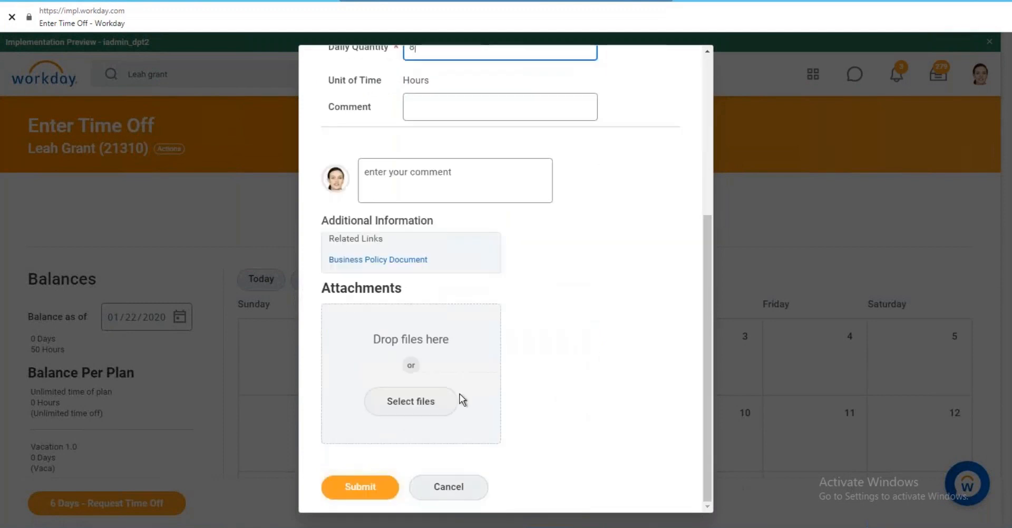
click(356, 487)
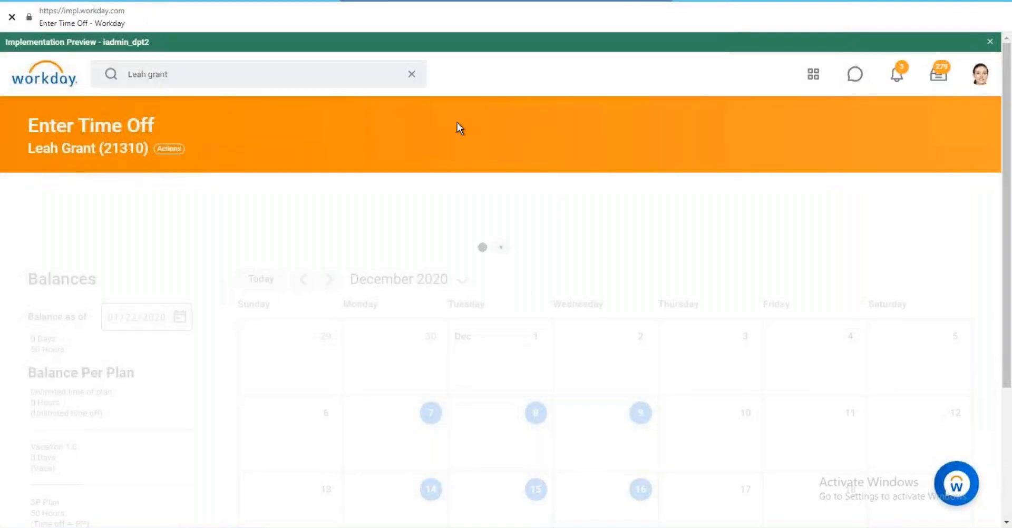
Review December for both Unlimited time off entries, then reach the worker's Time and Leave actions.
scroll(416, 201, down, 3)
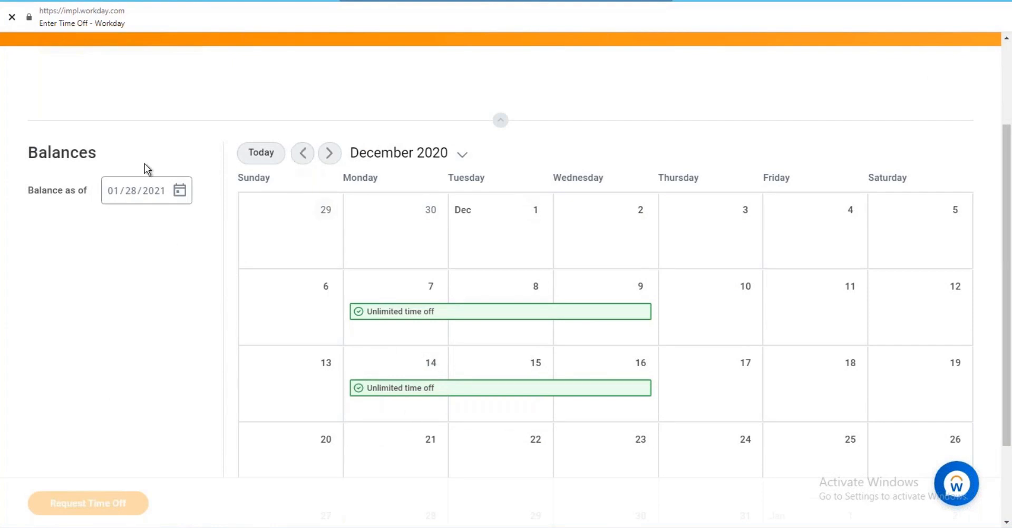
scroll(188, 318, down, 2)
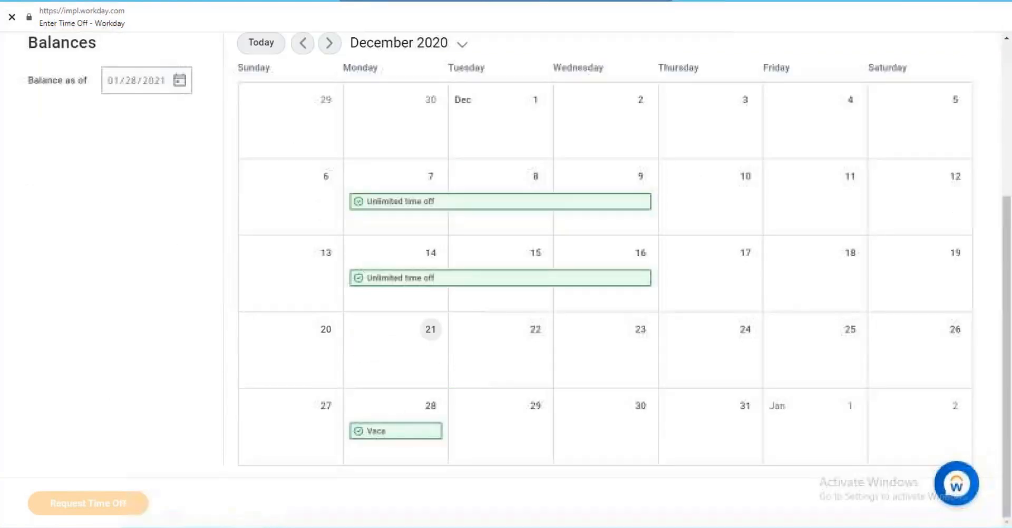
scroll(369, 201, up, 3)
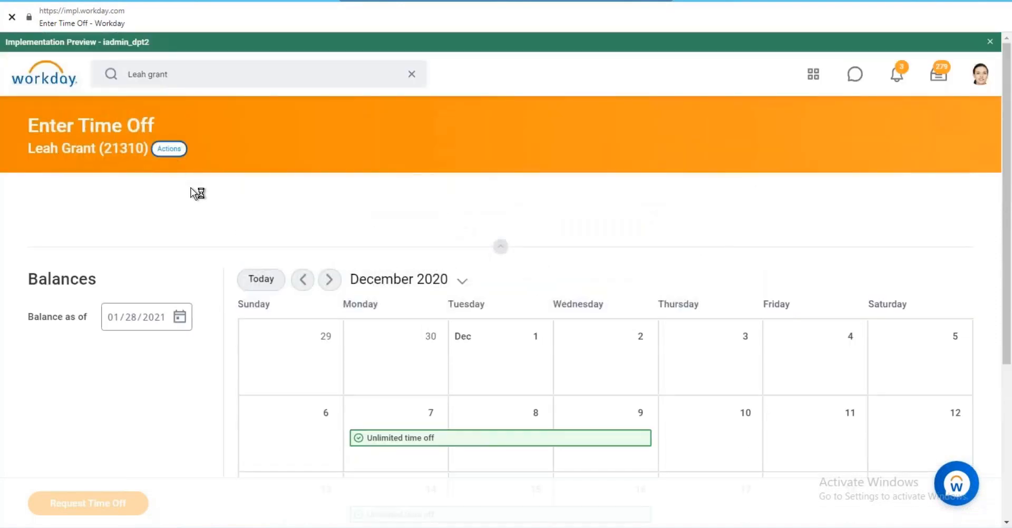
scroll(214, 342, down, 8)
mouse_move(215, 381)
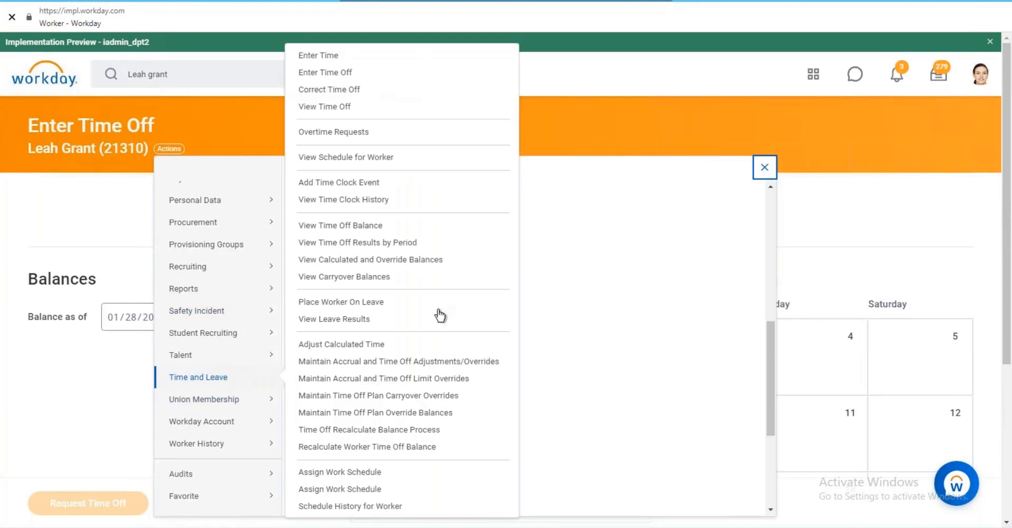
Start Time Off Results by Period and choose the Unlimited time of plan.
click(396, 244)
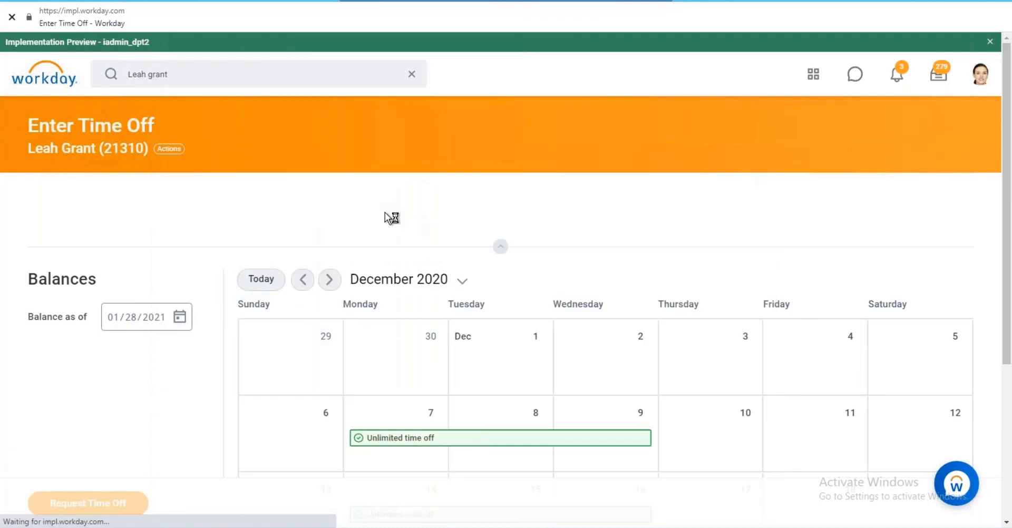
click(247, 199)
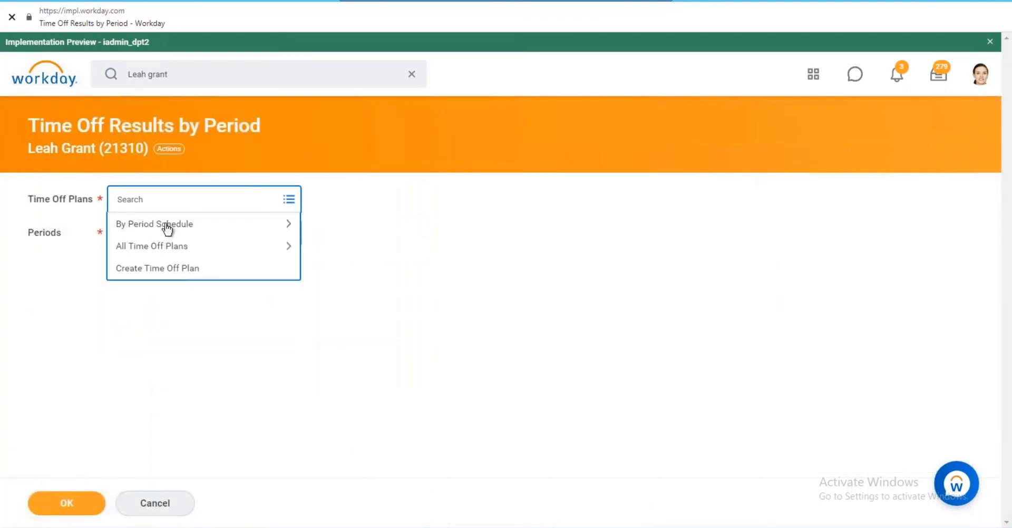
click(156, 246)
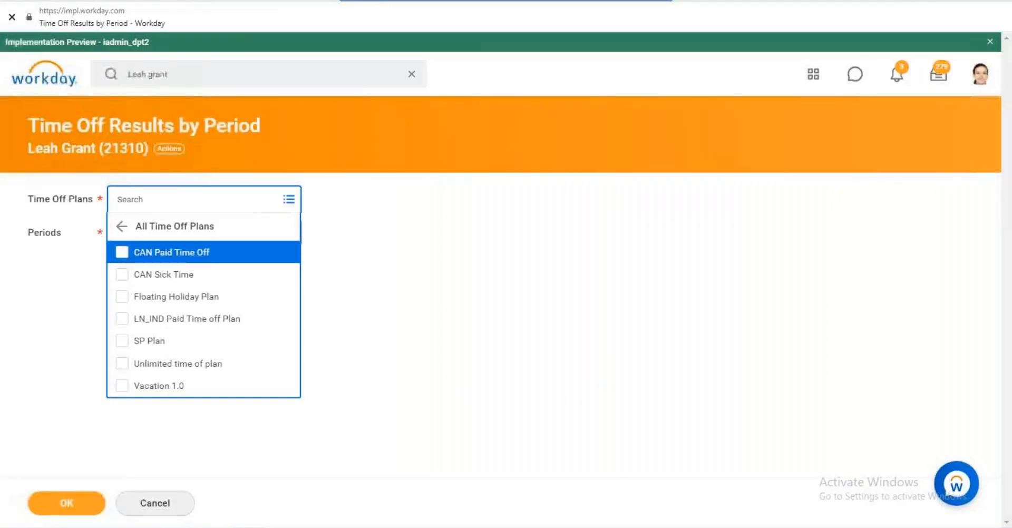
click(122, 364)
Select all twelve 2020 monthly periods and run the report.
click(539, 296)
click(211, 243)
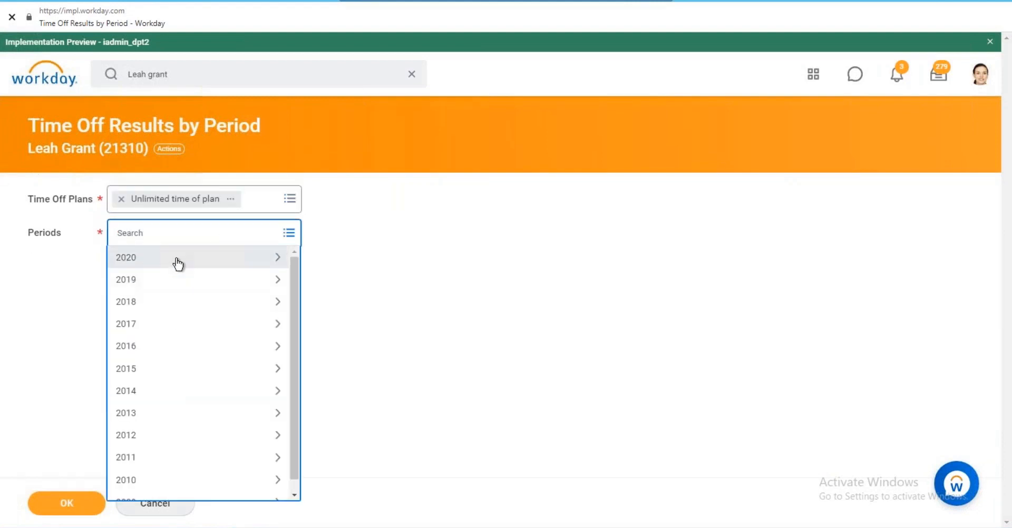
click(177, 260)
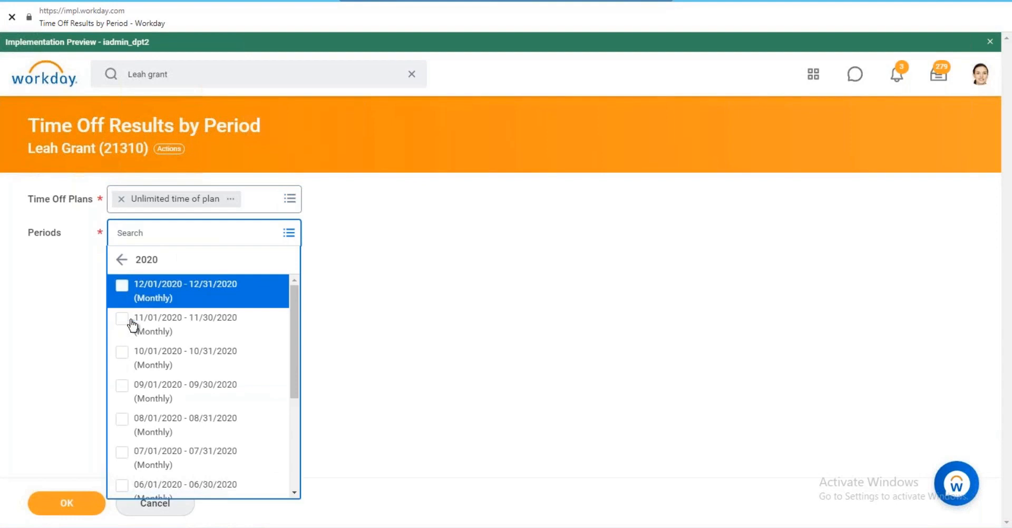
key(ctrl+a)
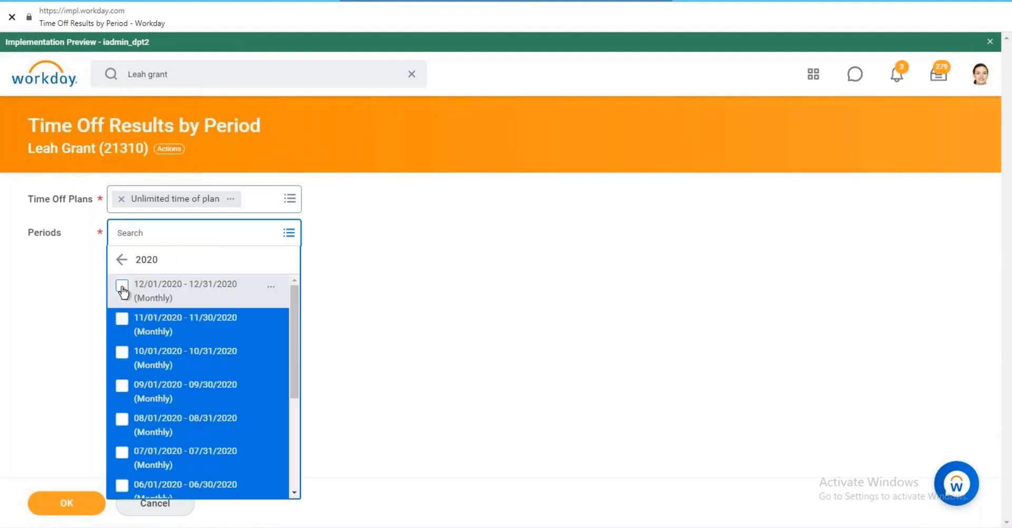
click(123, 289)
click(414, 302)
click(63, 503)
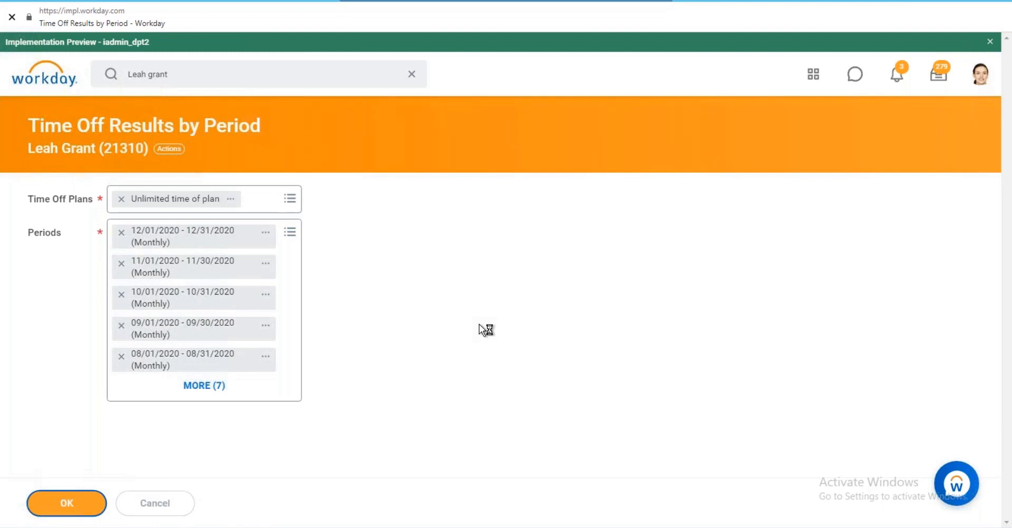
scroll(668, 212, down, 3)
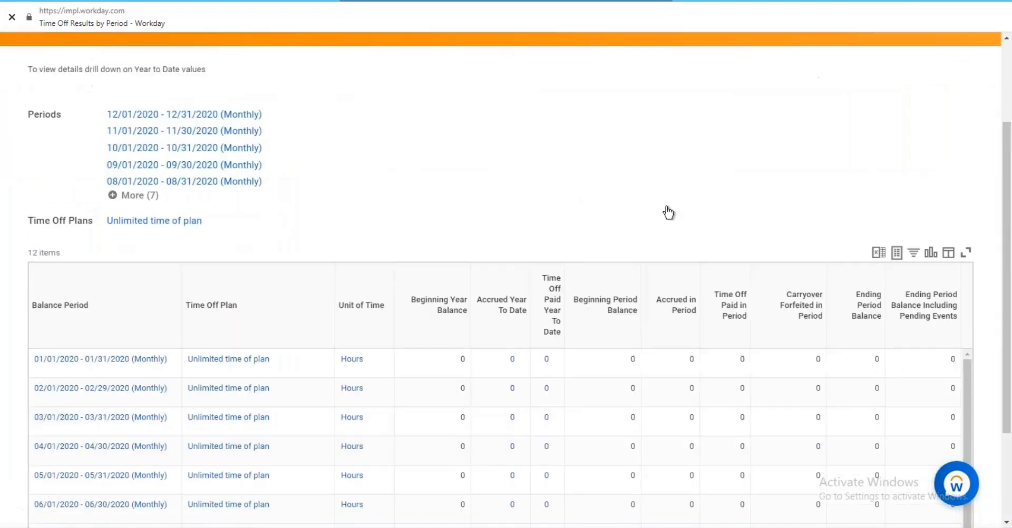
scroll(668, 213, down, 5)
scroll(703, 262, down, 2)
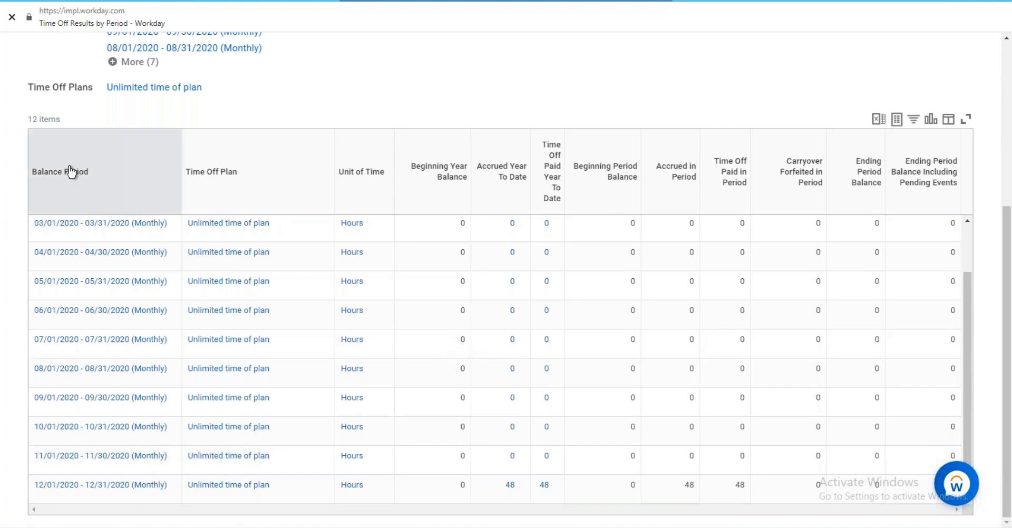
scroll(69, 177, up, 5)
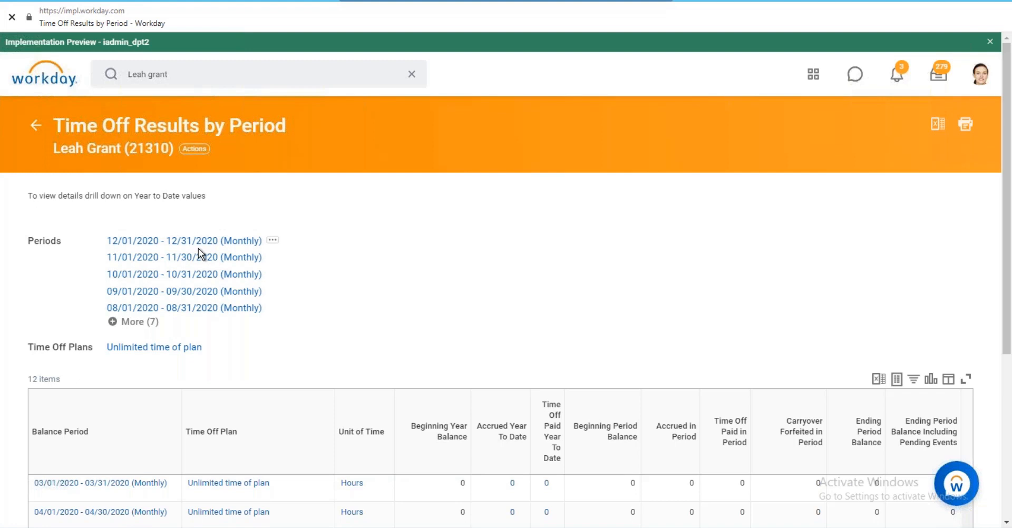
From the Workday home page, run a global search for 'bp:request time'.
click(57, 83)
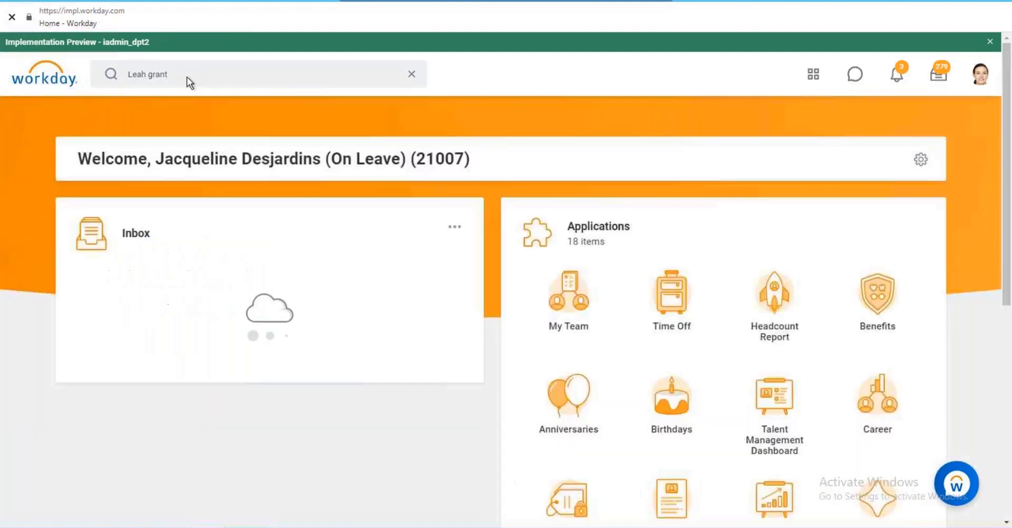
click(169, 74)
drag(169, 74, 126, 74)
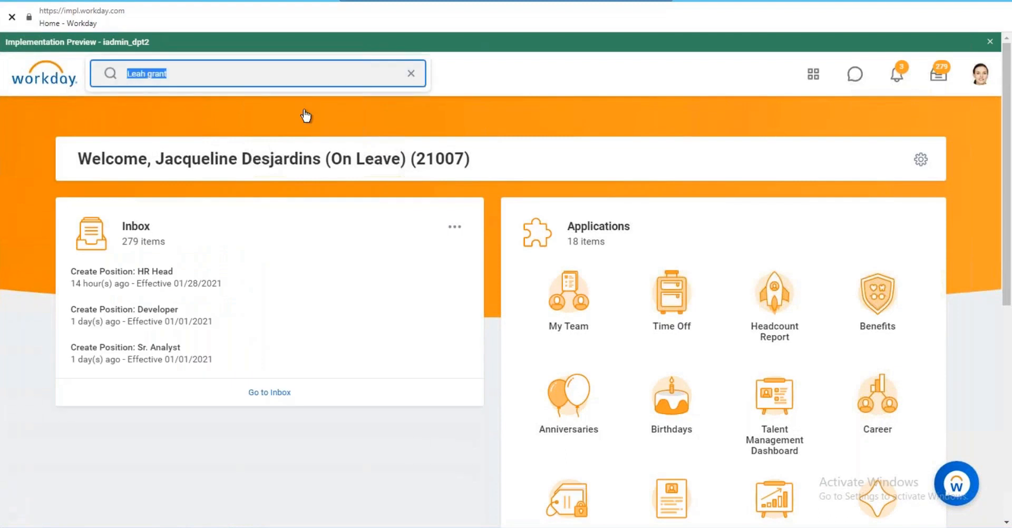
text(bp)
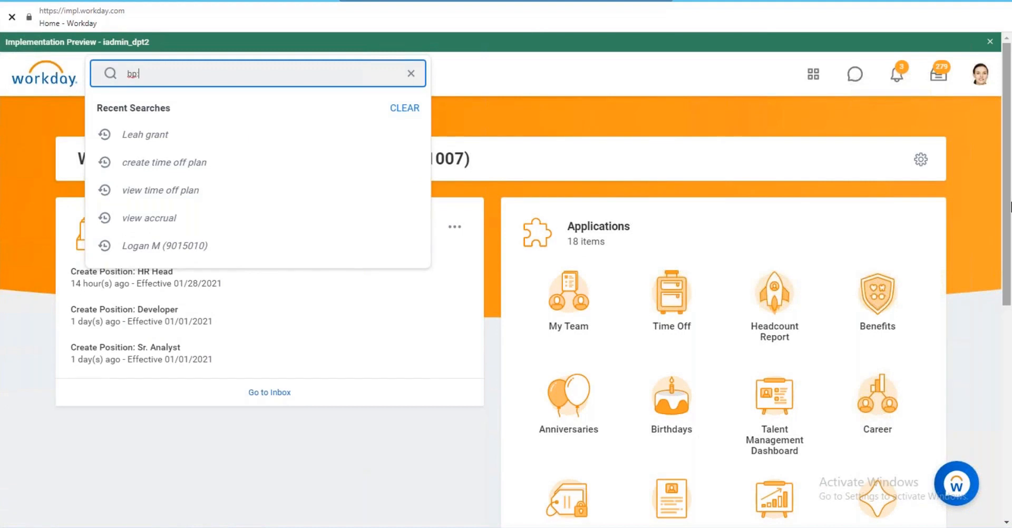
text(:r)
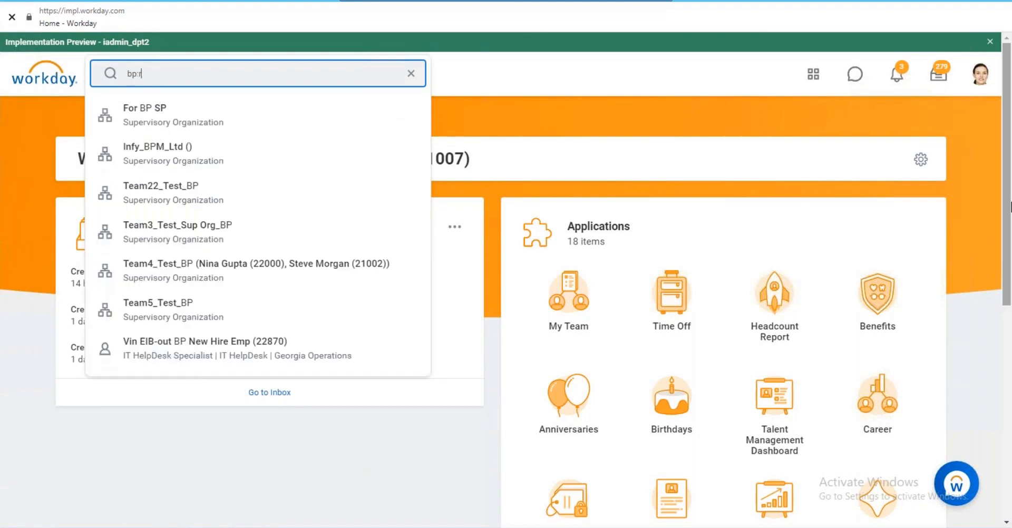
text(equest)
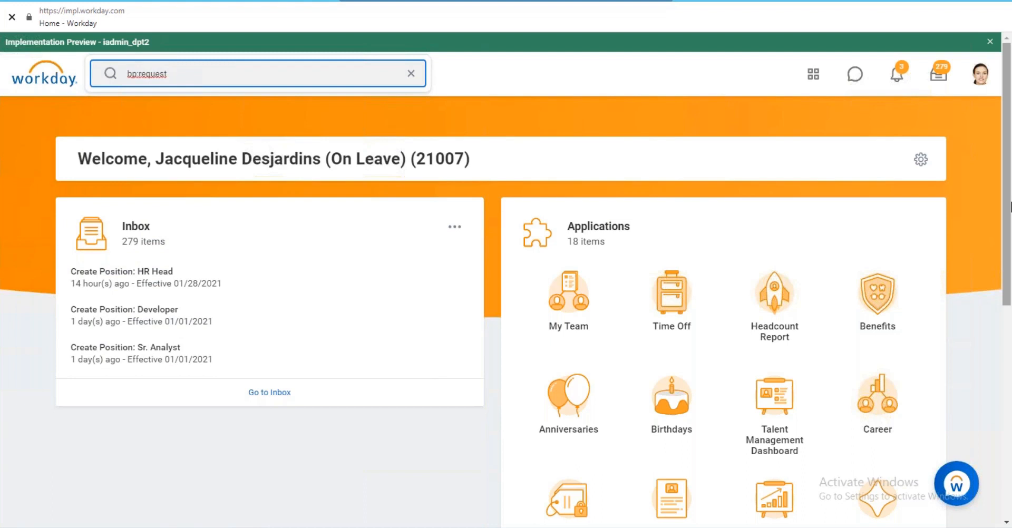
text(time)
key(Return)
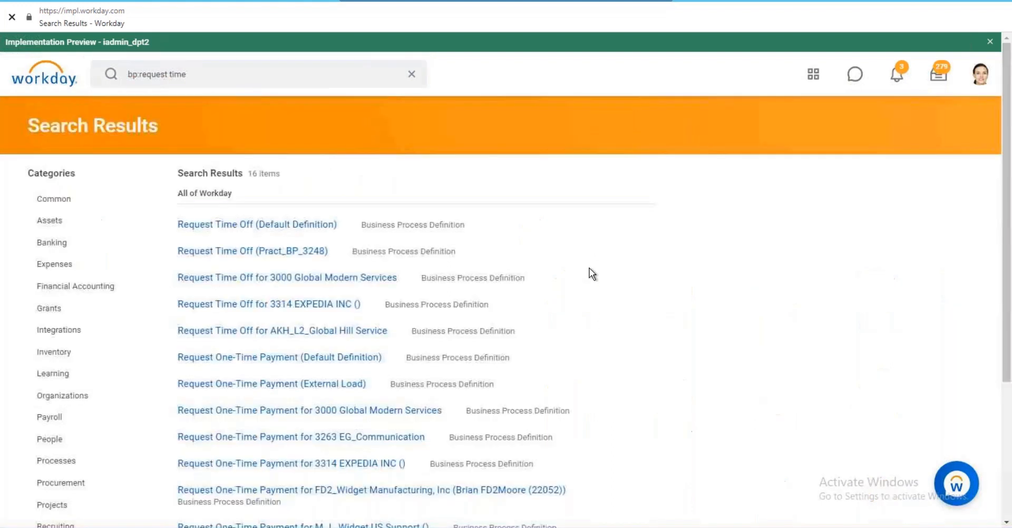
Open Request Time Off (Default Definition) and review its Initiation and Manager approval steps.
click(237, 225)
scroll(450, 179, down, 4)
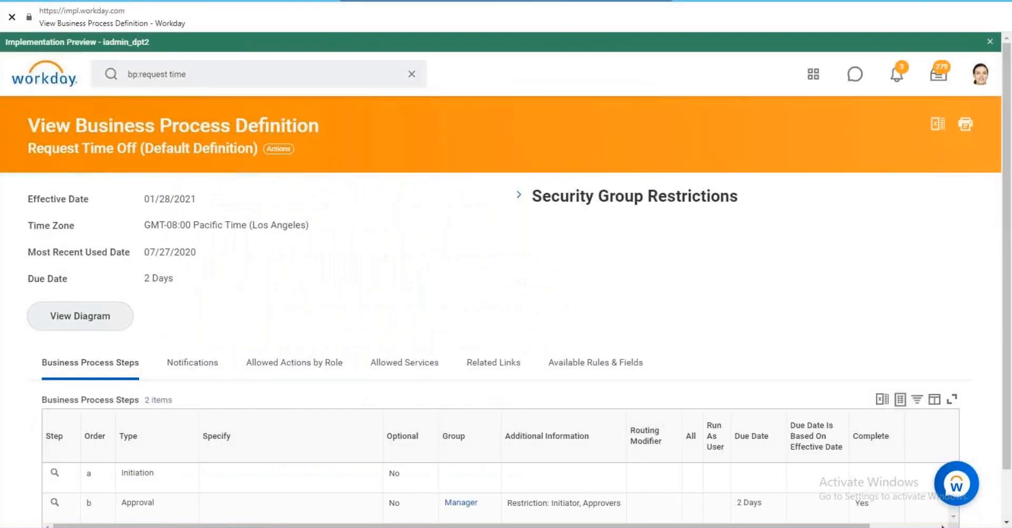
scroll(325, 271, down, 1)
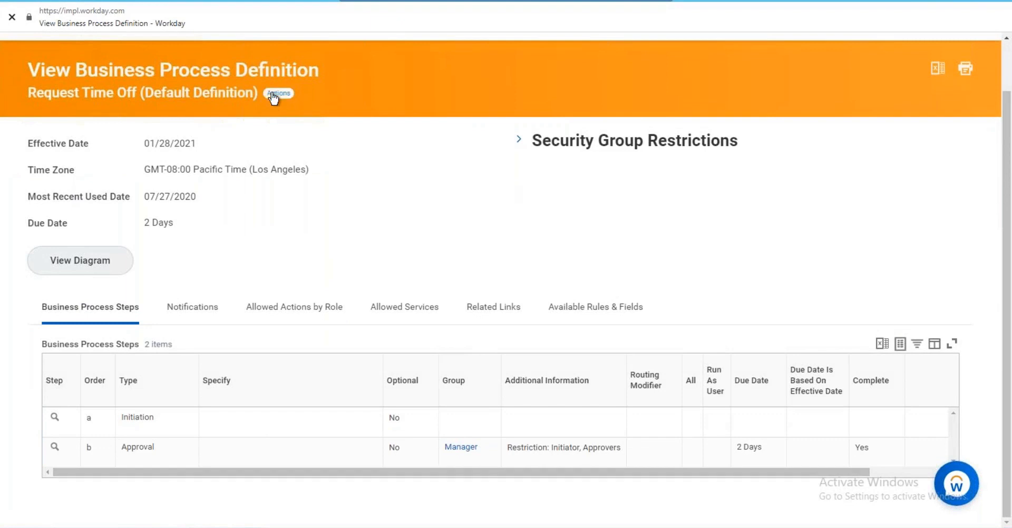
scroll(129, 72, up, 1)
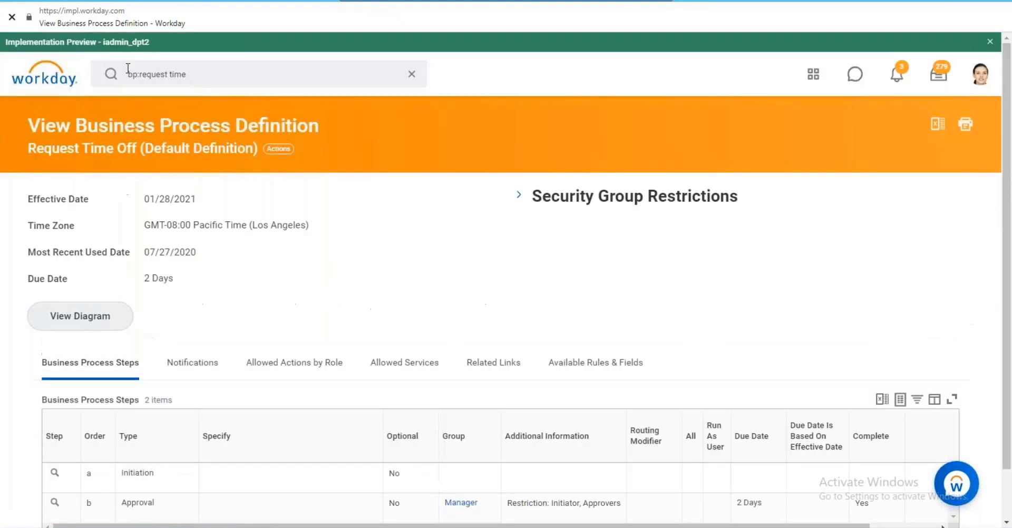
View the Request Time Off business process policy.
click(282, 152)
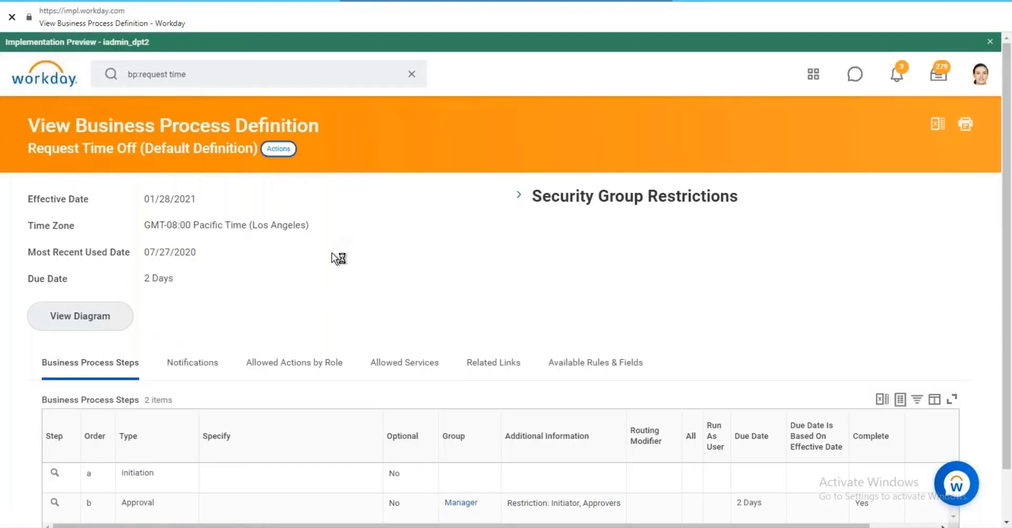
mouse_move(321, 245)
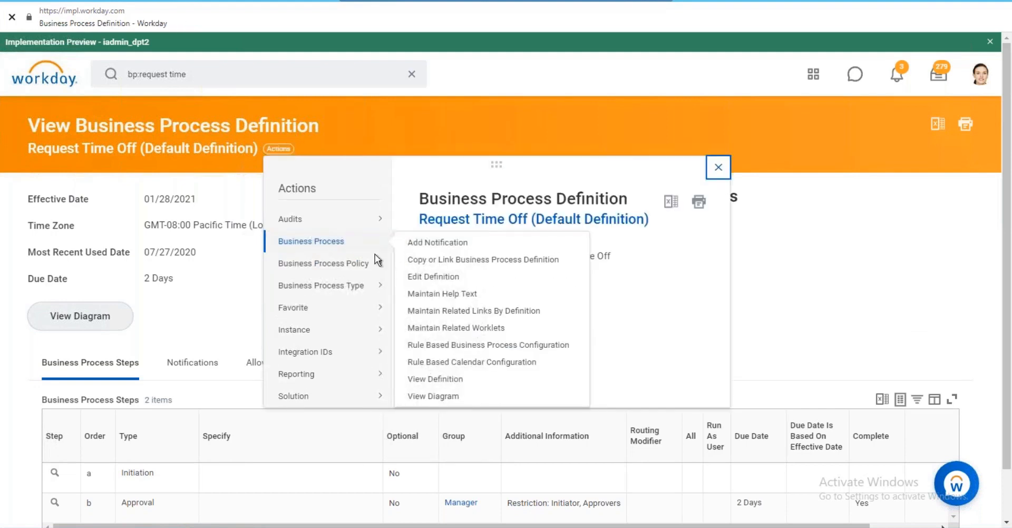
mouse_move(327, 263)
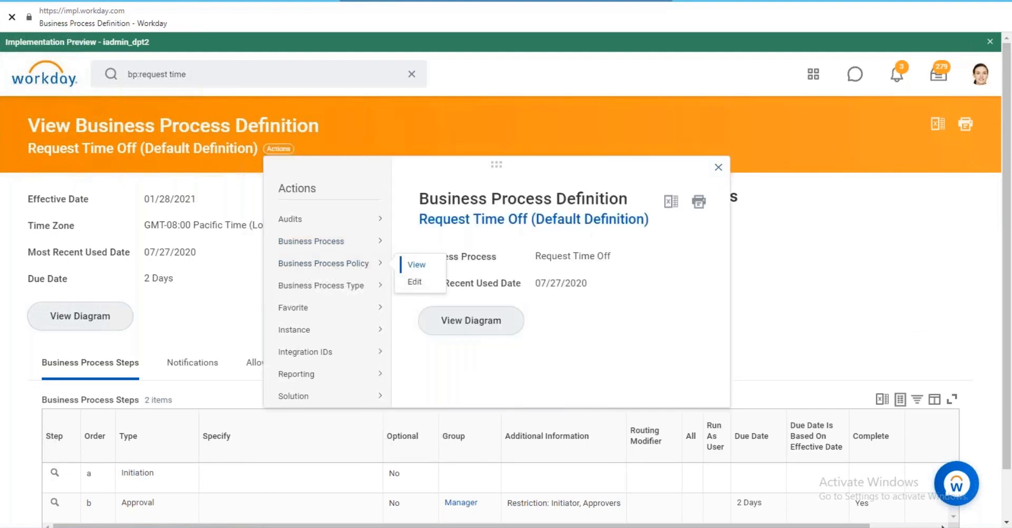
click(416, 264)
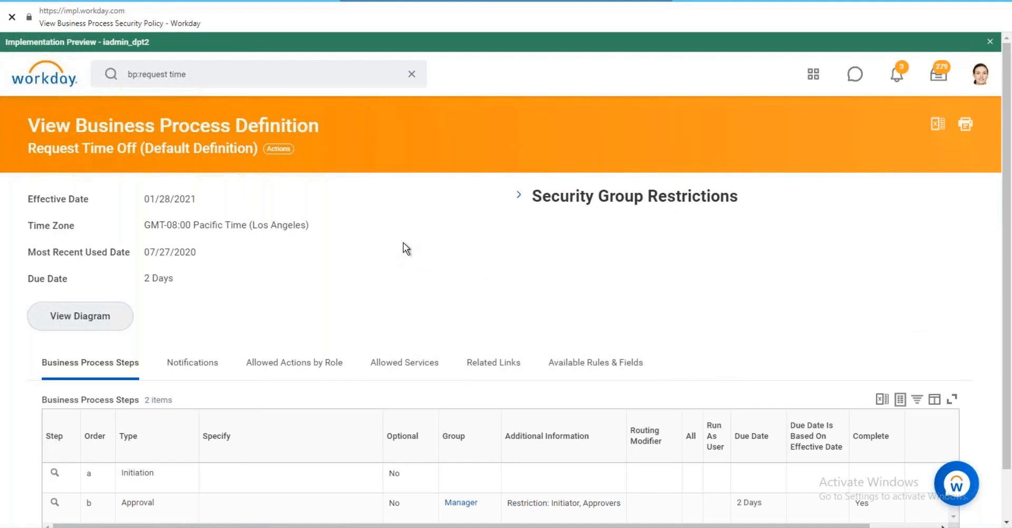
Review the initiating, reviewing and viewing security groups, then select the 'request time' search text.
scroll(388, 232, down, 7)
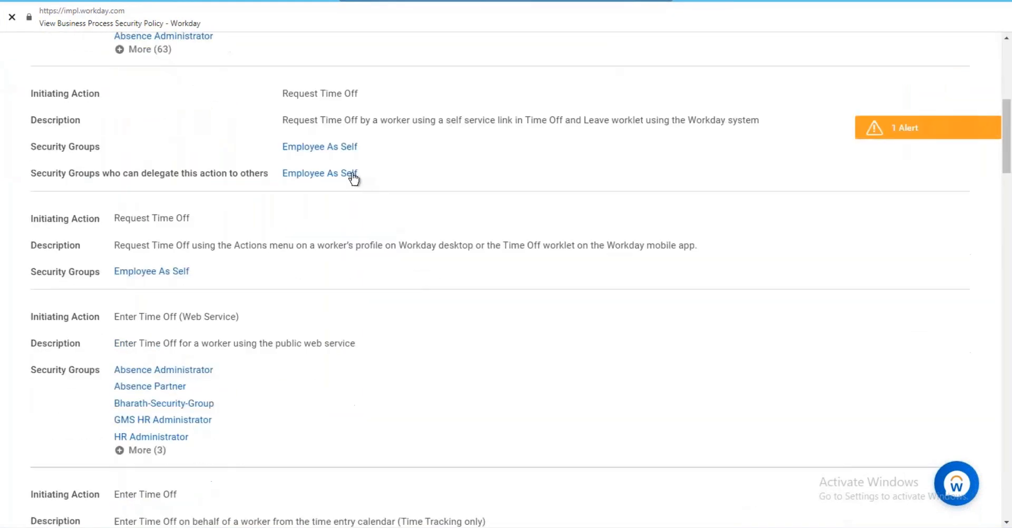
scroll(227, 221, down, 6)
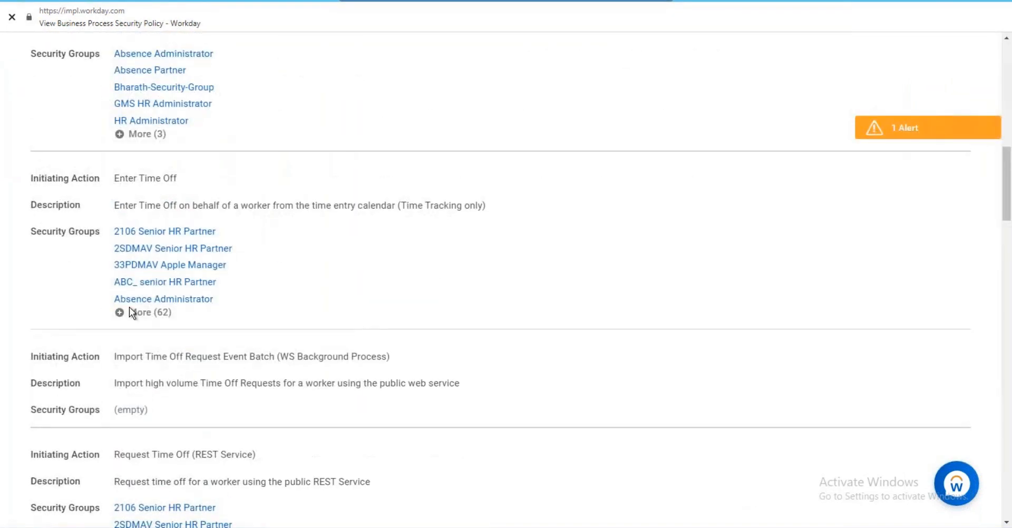
scroll(128, 307, down, 5)
scroll(213, 274, down, 4)
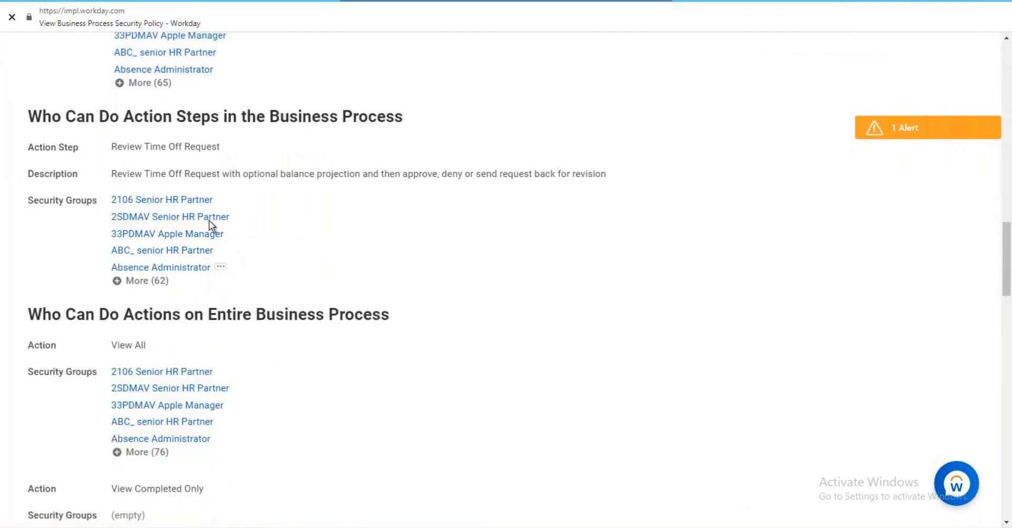
scroll(209, 220, up, 2)
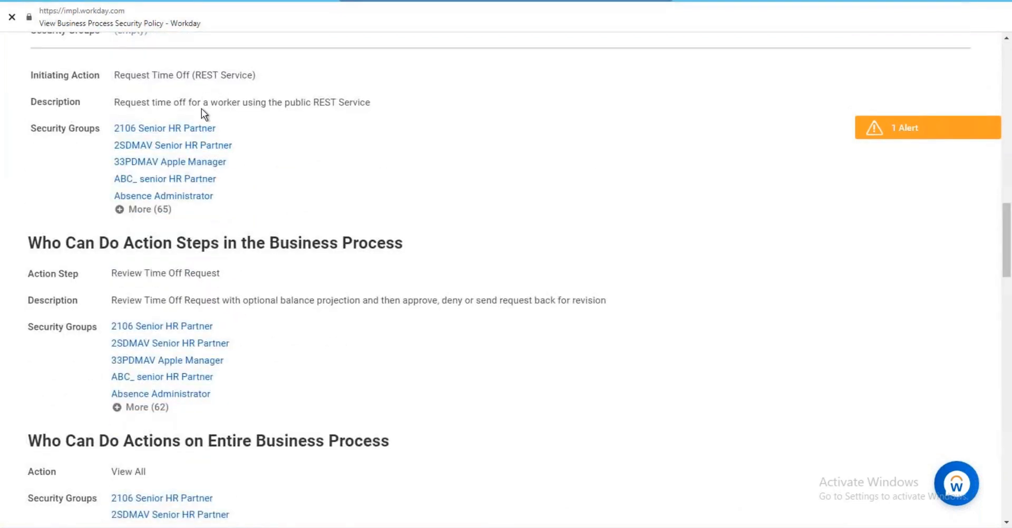
scroll(201, 109, up, 15)
click(193, 76)
drag(193, 76, 138, 79)
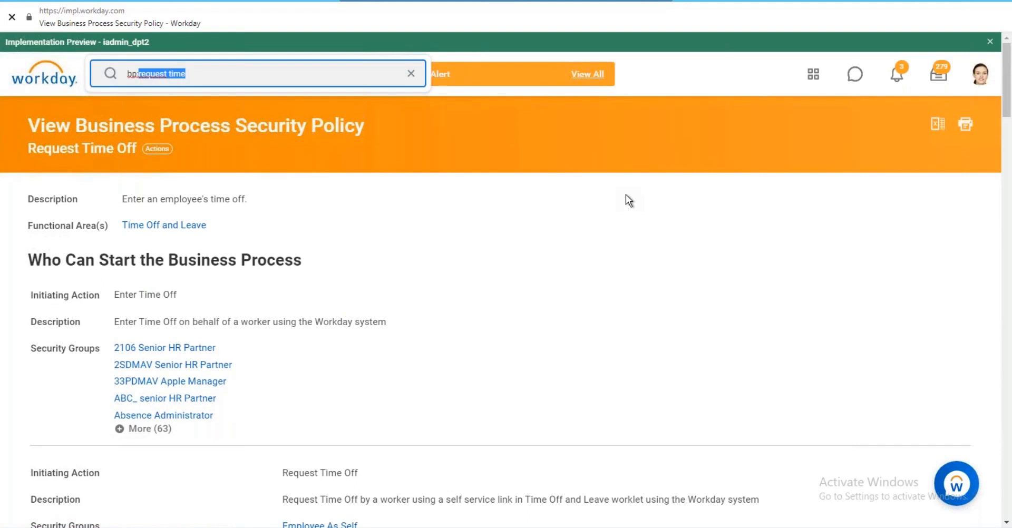
Replace the search with 'correct time off' to find the Correct Time Off (Default Definition) process.
key(BackSpace)
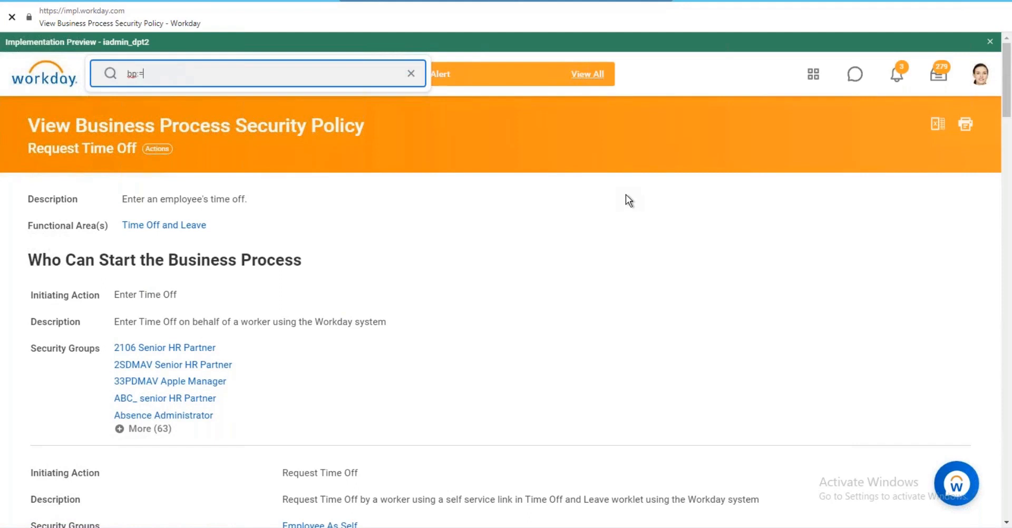
text(correct time off)
key(Return)
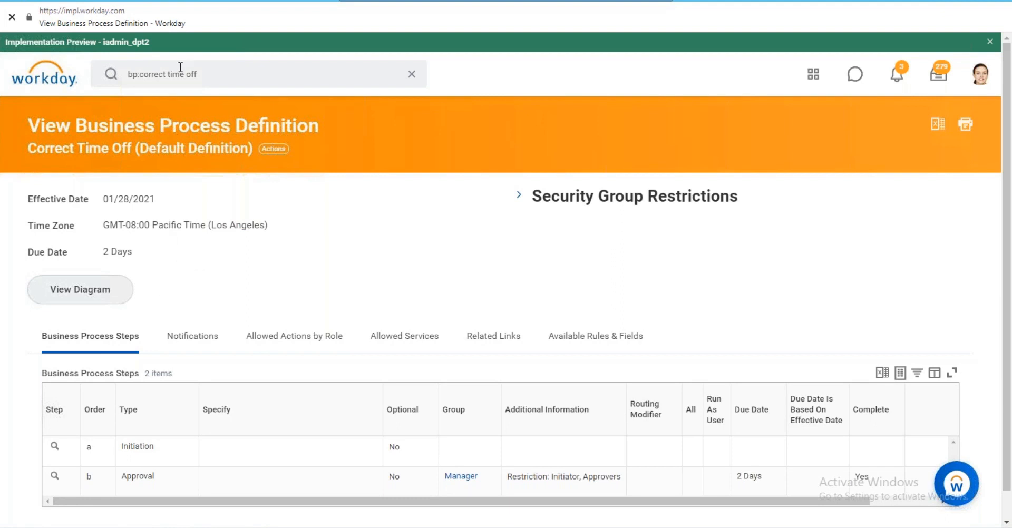
Replace the previous search with 'absence calendar' and run it.
click(205, 79)
drag(195, 74, 129, 74)
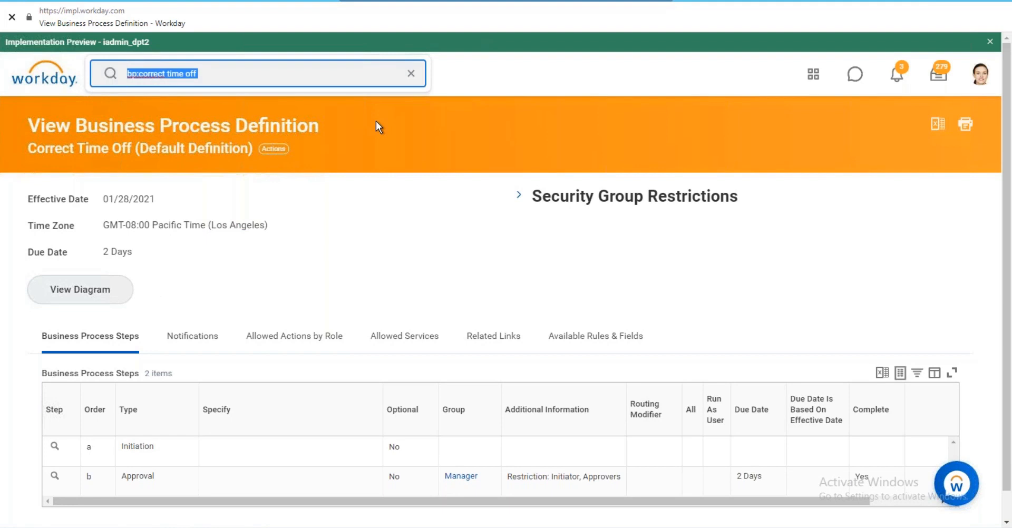
key(BackSpace)
text(absence )
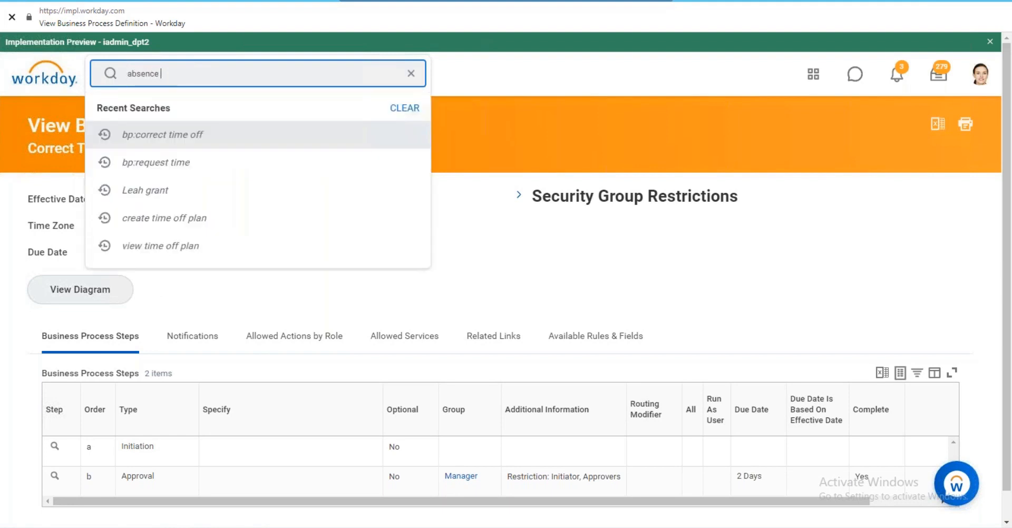
text(calend)
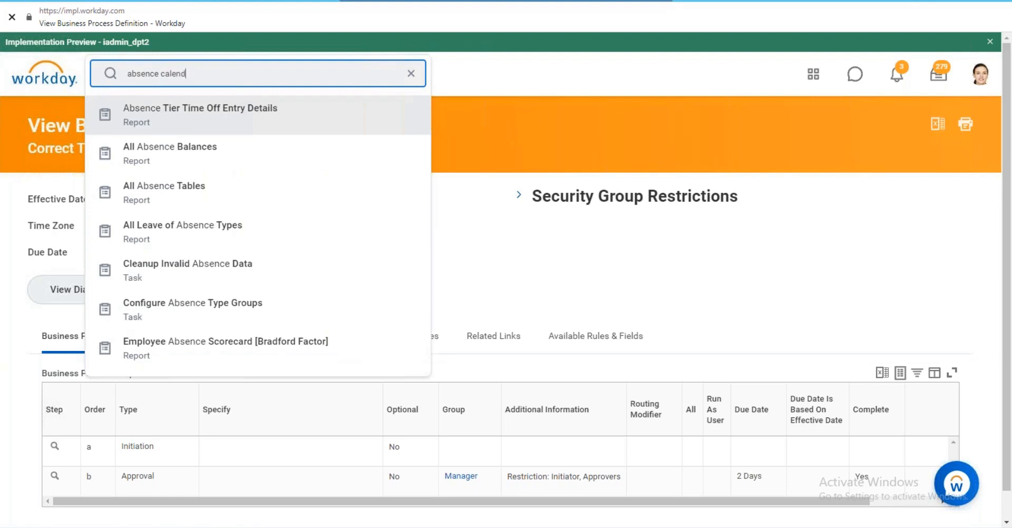
text(ar)
key(Return)
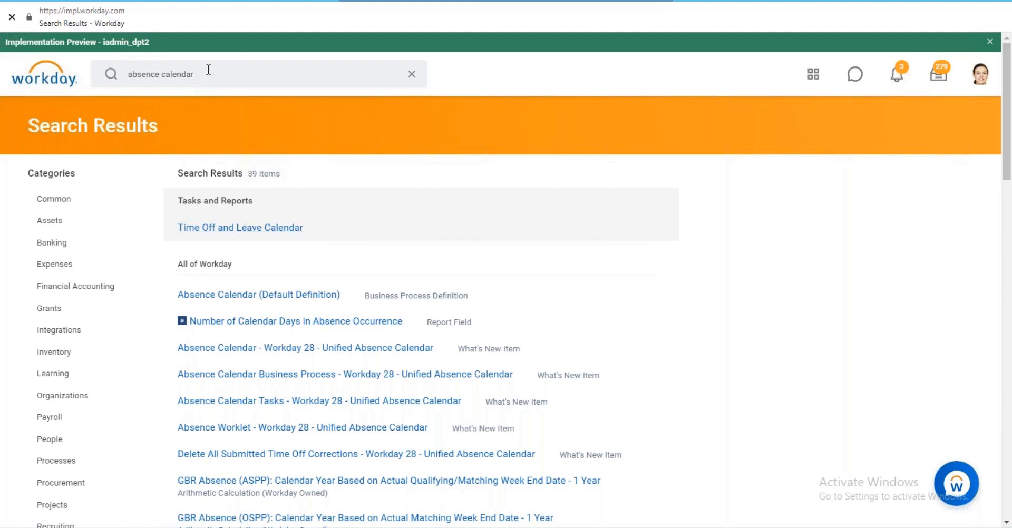
Review the Time Off and Leave Calendar, then return to the results and select the search text.
click(254, 231)
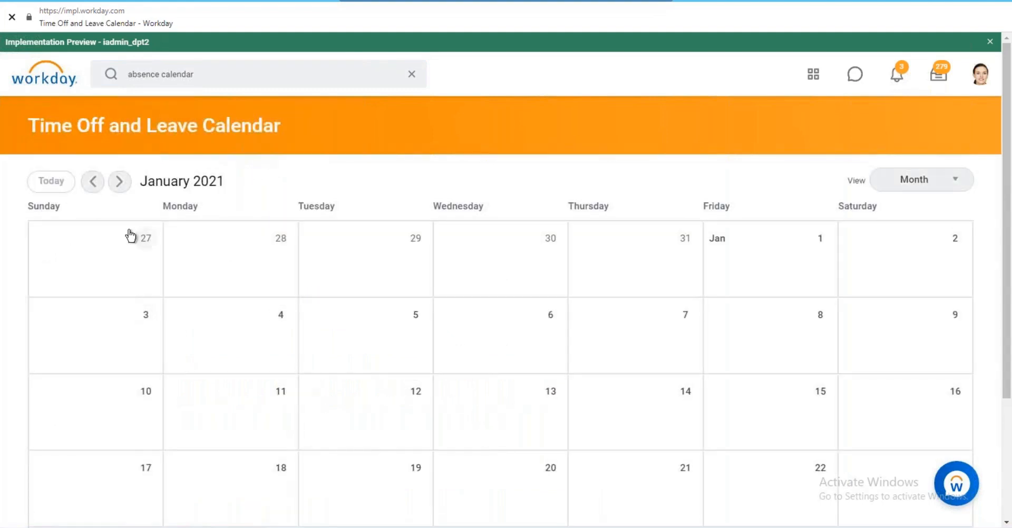
click(21, 1)
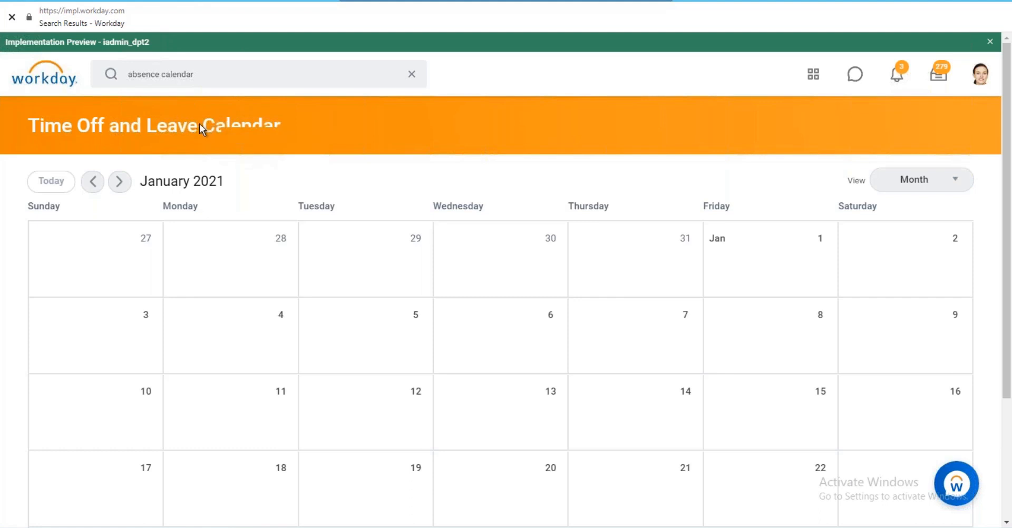
click(205, 80)
drag(205, 80, 124, 76)
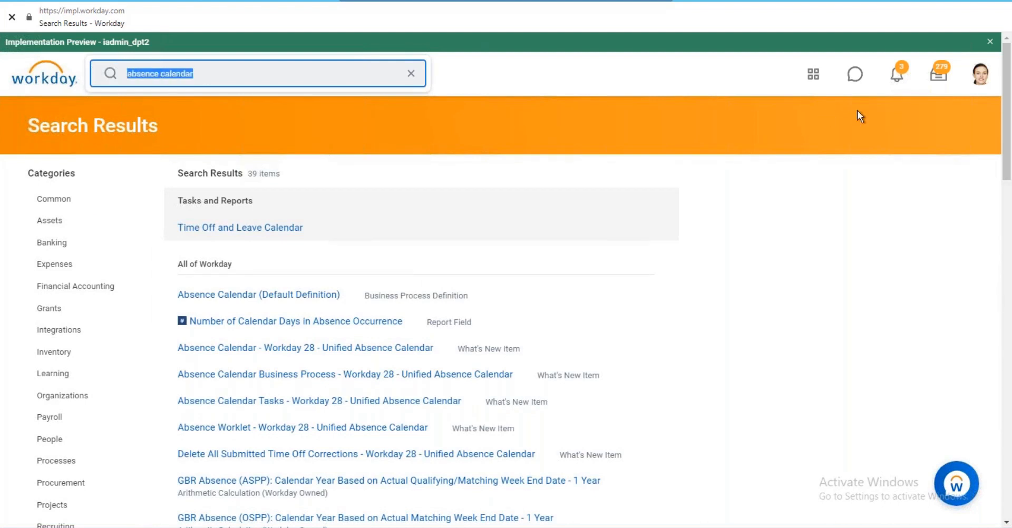
Search 'view time off plan' and open the View Time Off Plan task.
text(view )
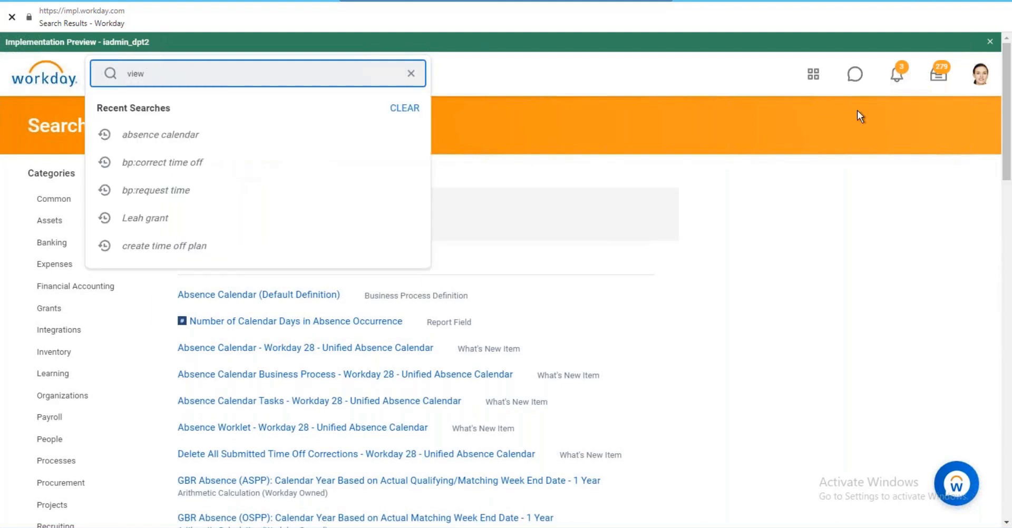
text(time off pla)
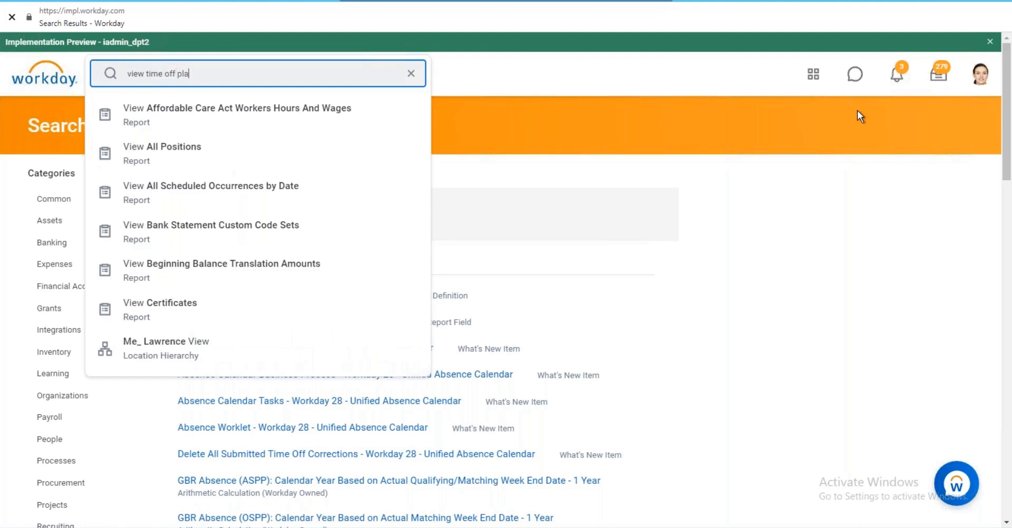
text(n)
key(Return)
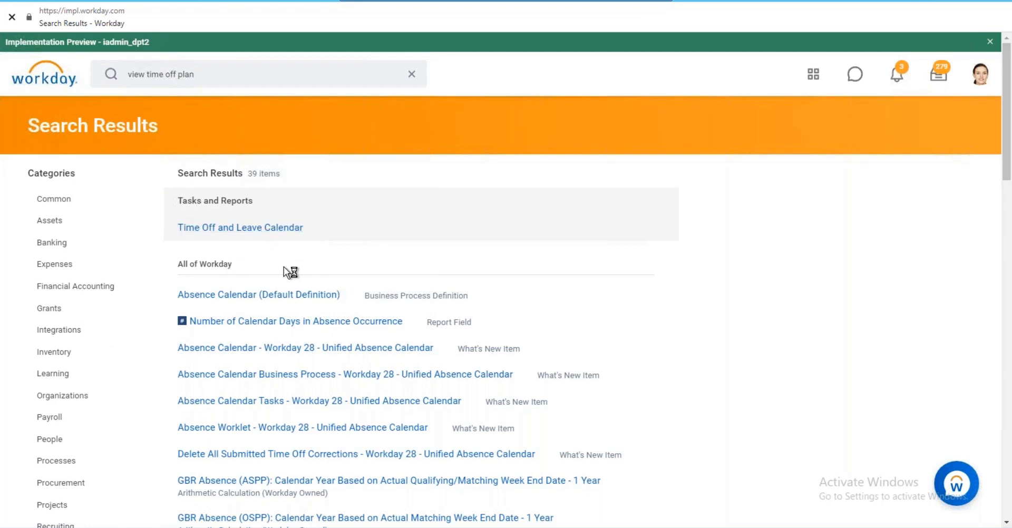
click(232, 226)
Choose Floating Holiday Plan as the time off plan and confirm.
click(204, 190)
text(Floa)
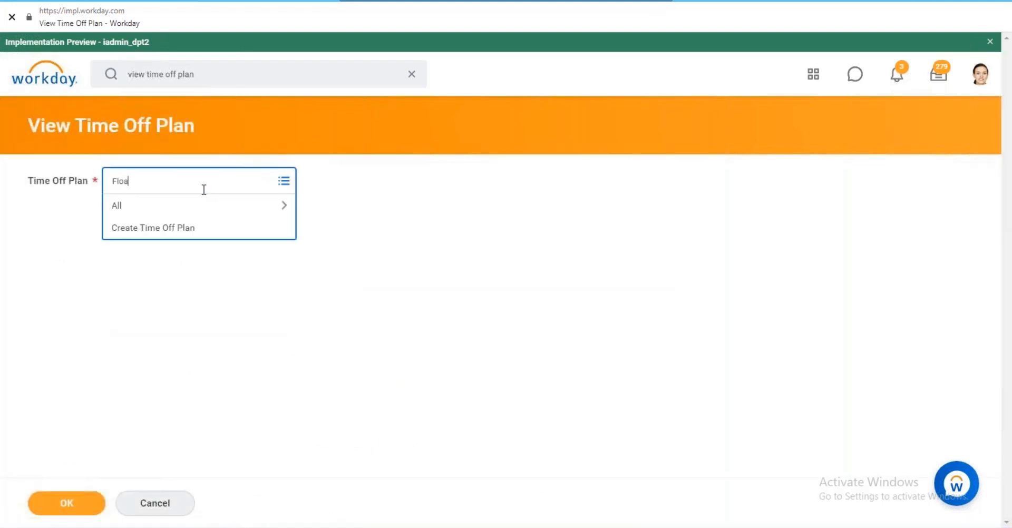
text(ting holiday)
key(Return)
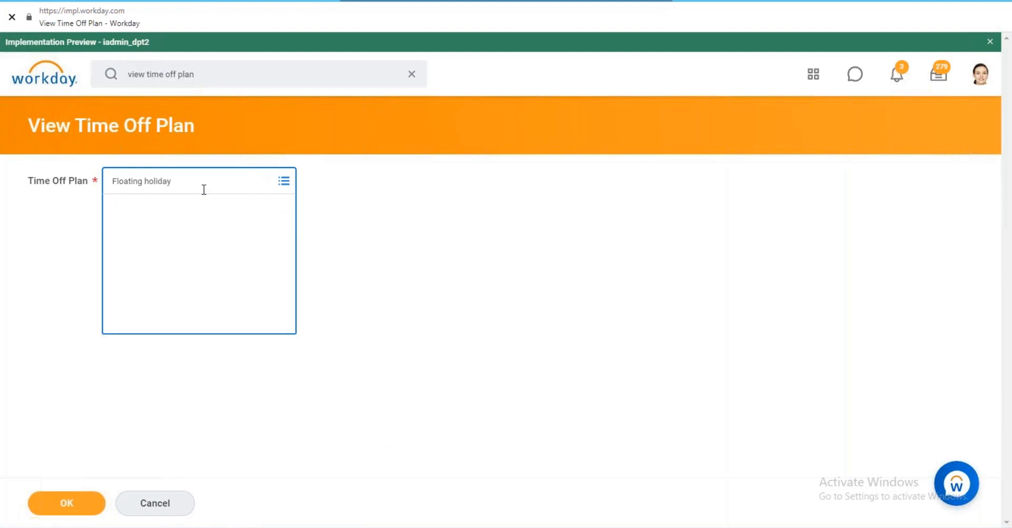
click(90, 509)
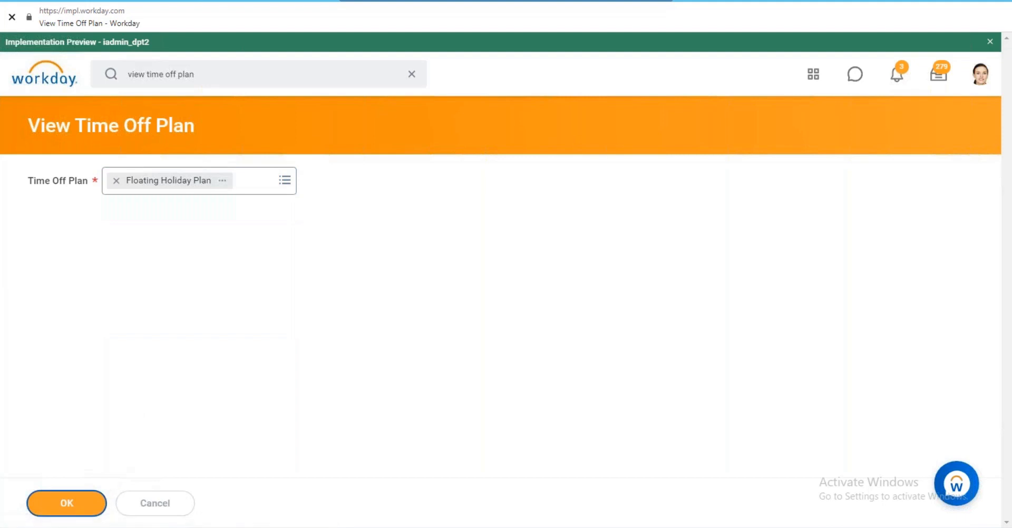
Review the plan's semi-monthly hours, lower limit 0, daily default 8, and Floating Holiday Accrual.
scroll(239, 240, down, 1)
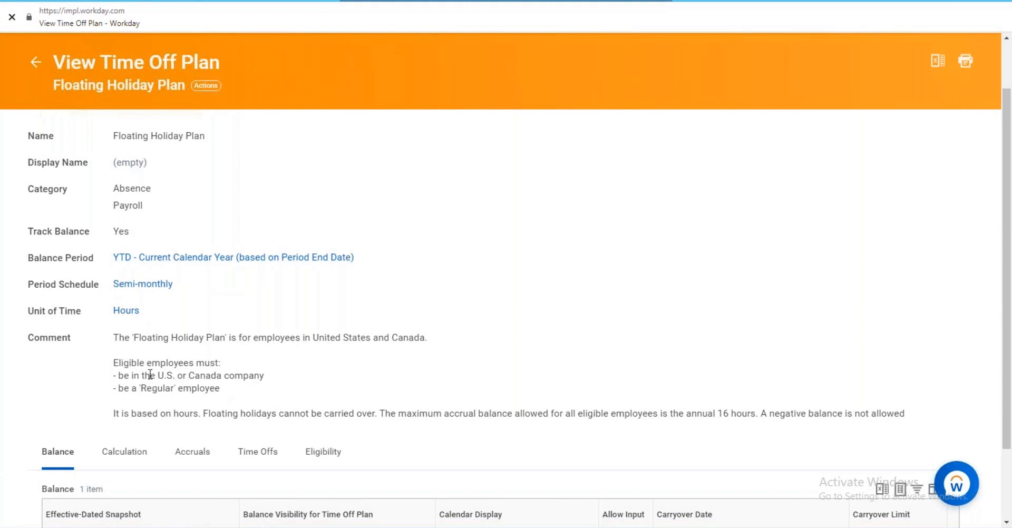
scroll(132, 374, down, 1)
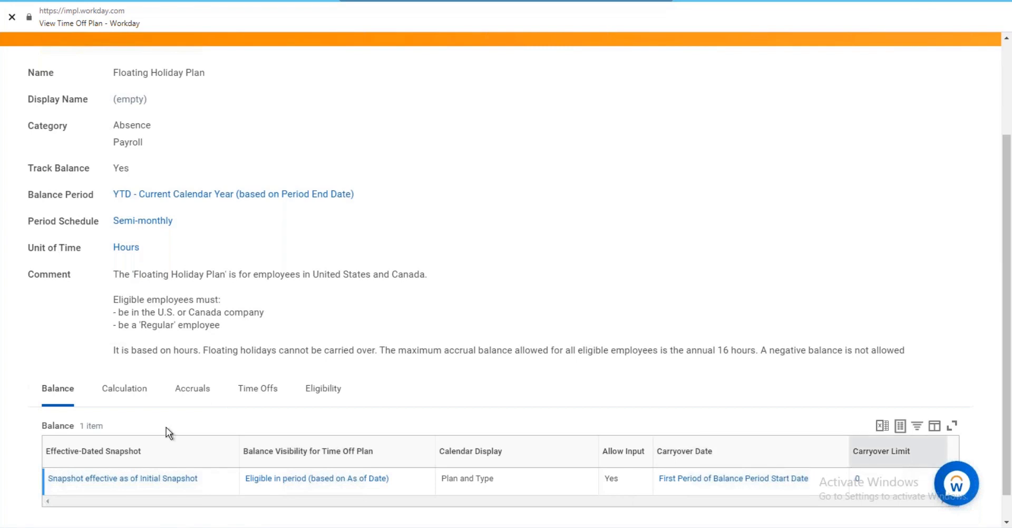
click(121, 388)
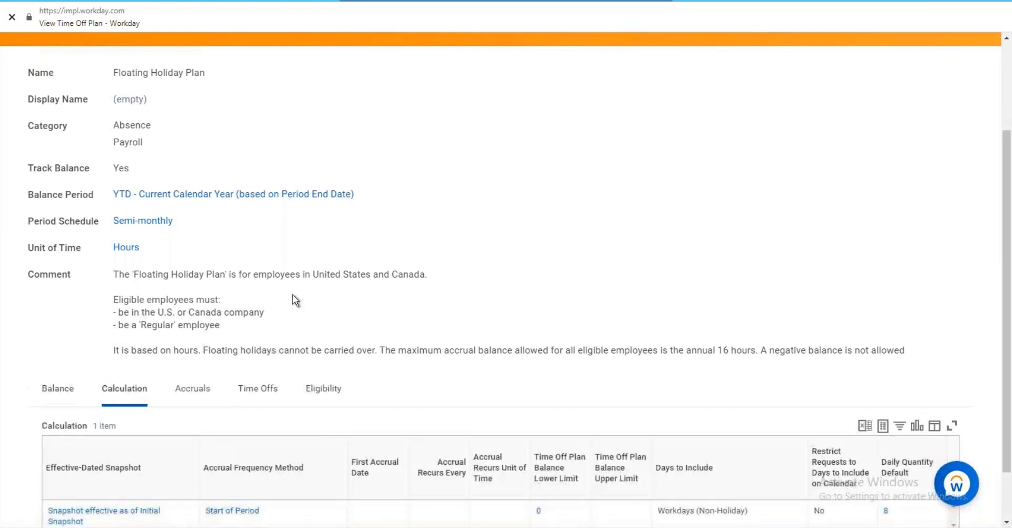
scroll(292, 295, down, 1)
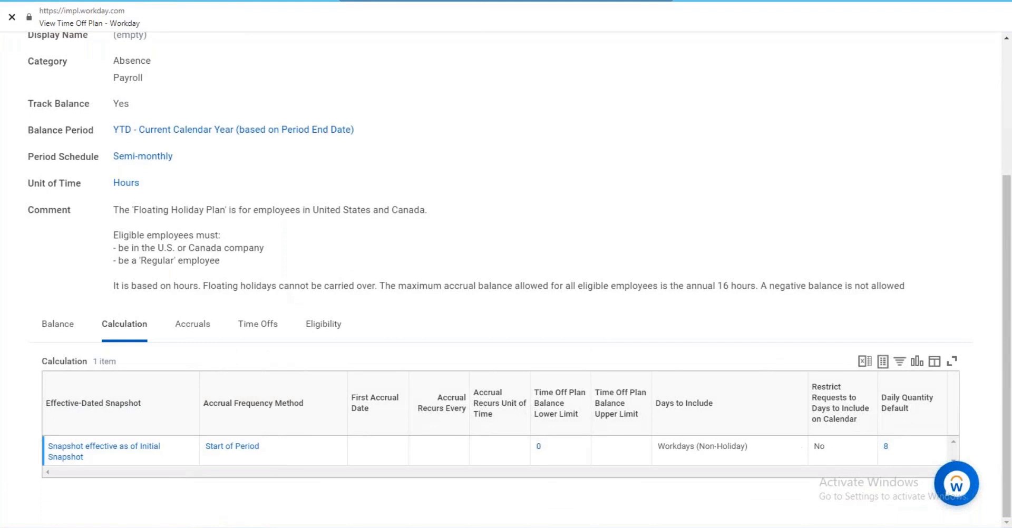
mouse_move(545, 452)
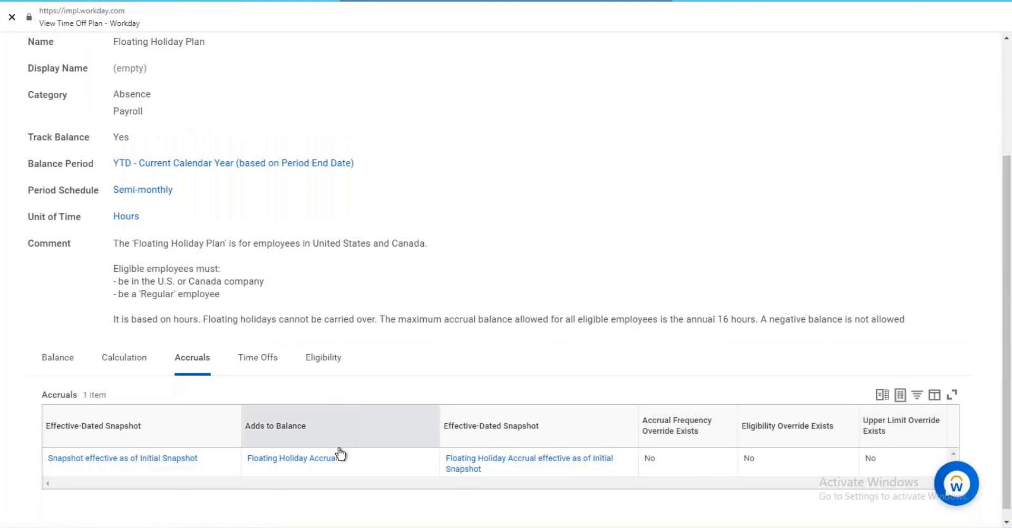
mouse_move(301, 460)
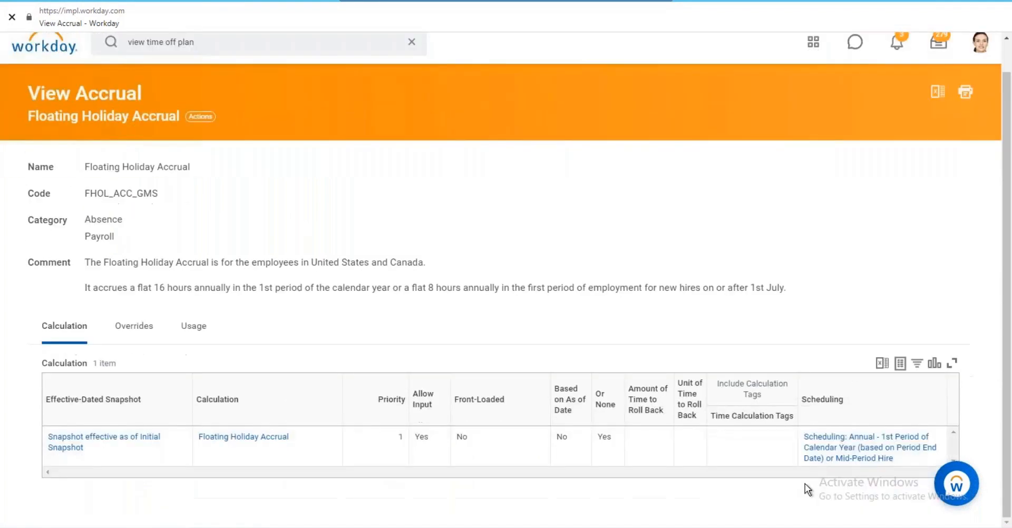
Inspect the Floating Holiday Accrual's conditional calculation and its Hire Date >= 1st July condition.
mouse_move(876, 448)
mouse_move(842, 459)
click(266, 438)
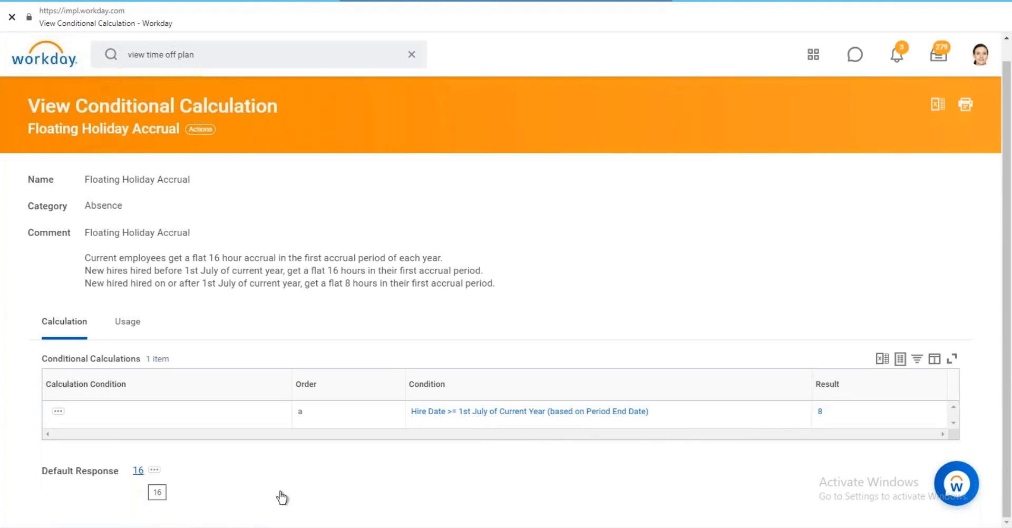
click(455, 415)
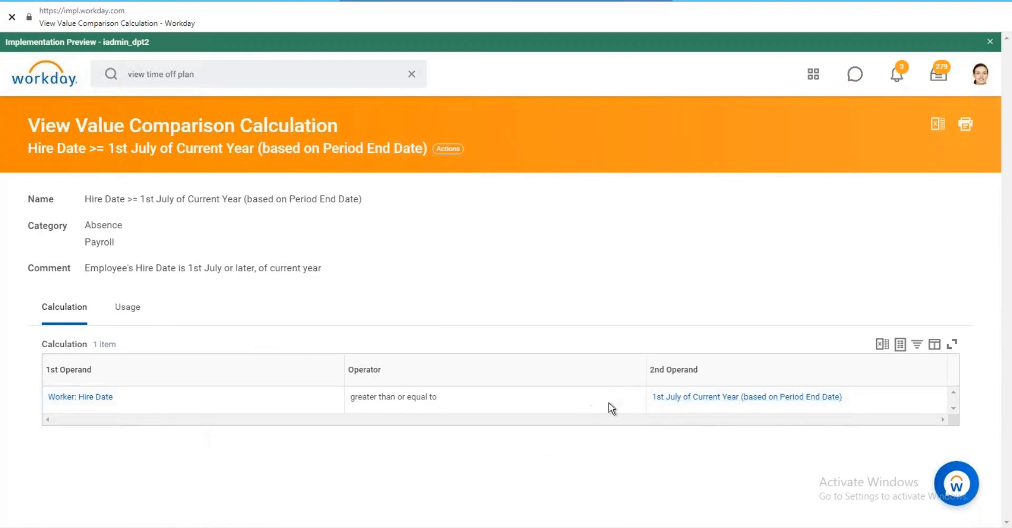
click(32, 2)
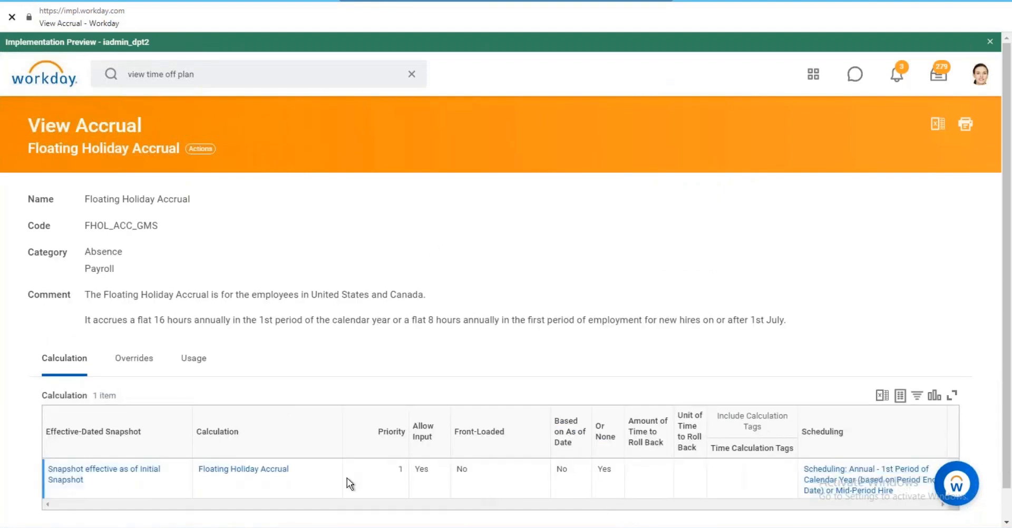
Check the conditional calculation and 'Scheduling: 1st Period of Year', then go back to the Floating Holiday Plan.
click(282, 461)
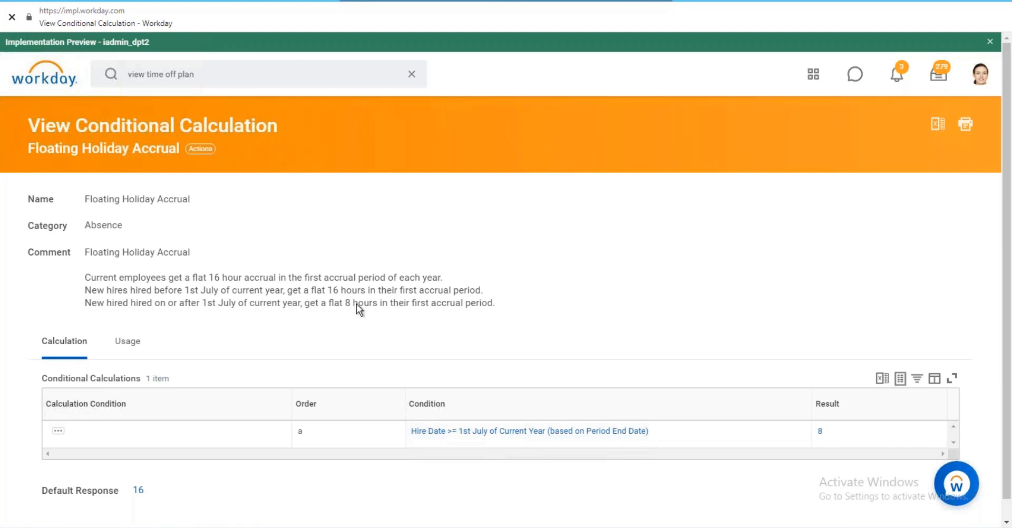
click(28, 1)
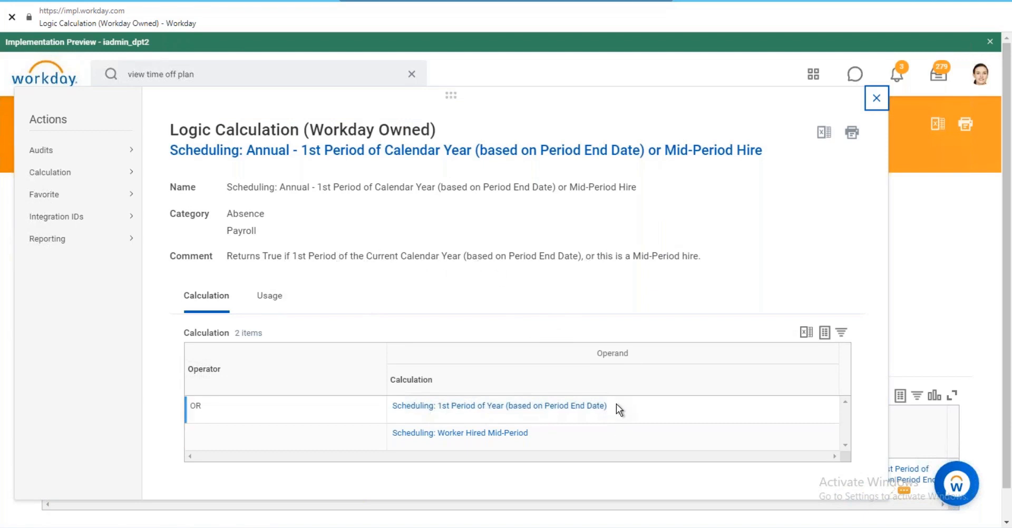
click(540, 413)
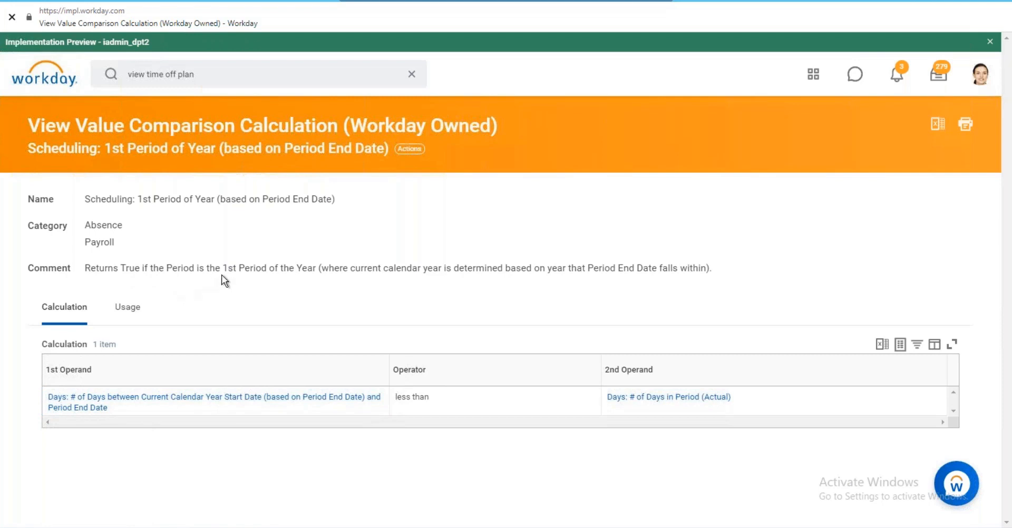
click(29, 1)
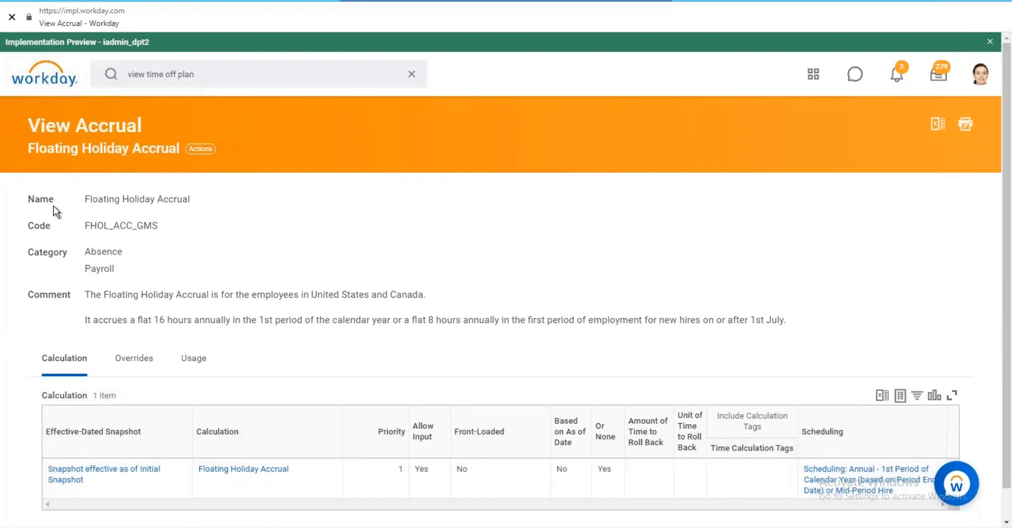
click(27, 1)
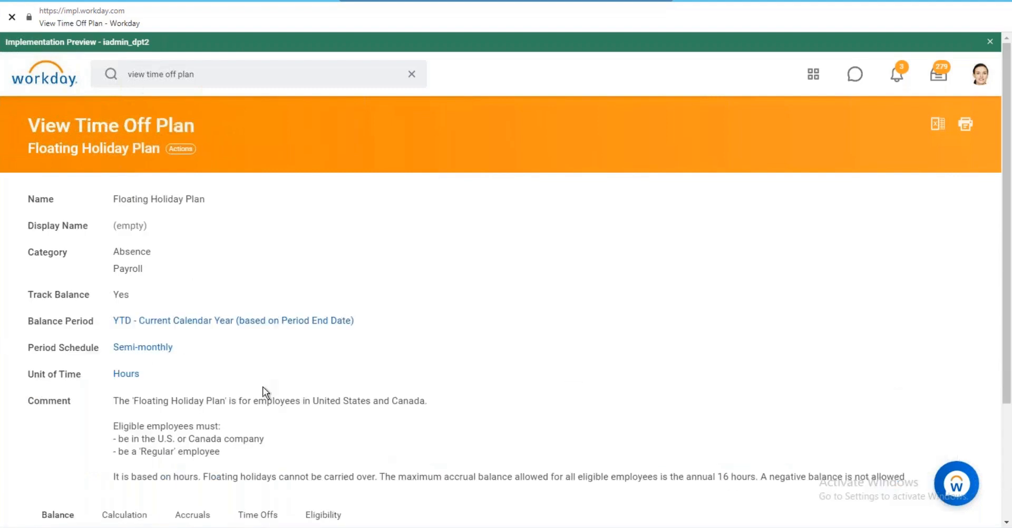
Open Floating Holiday Time Off from the plan's Time Offs tab, listed under Subtracts from Balance.
scroll(266, 386, down, 3)
click(269, 378)
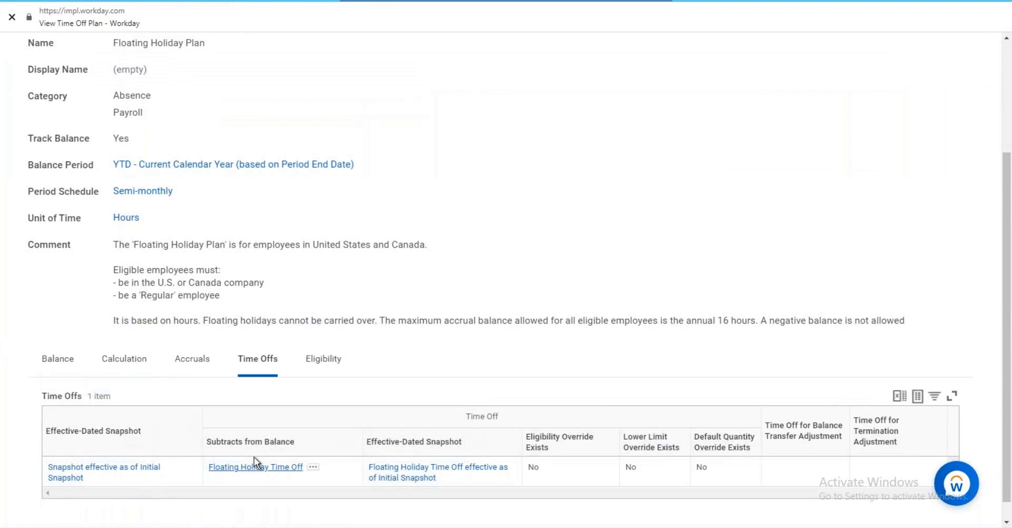
click(257, 464)
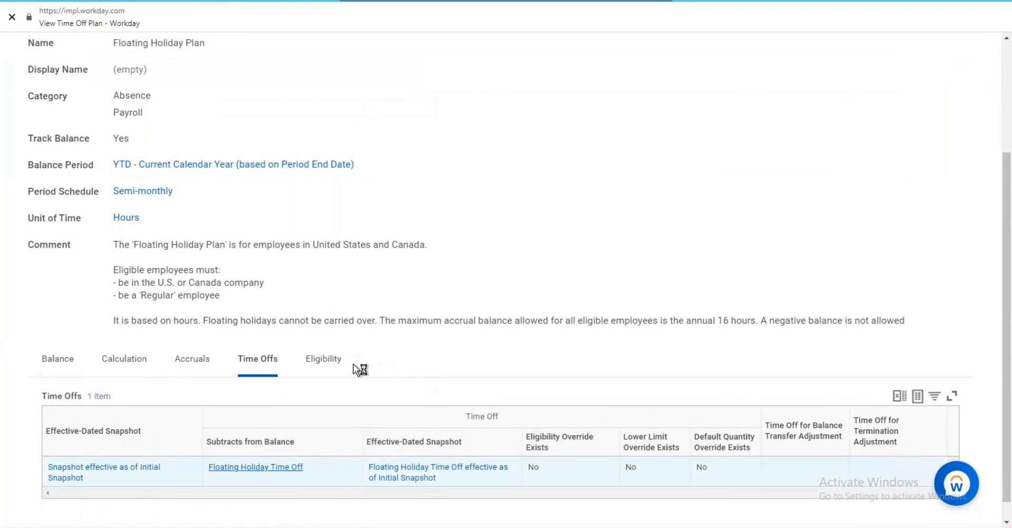
scroll(256, 369, down, 1)
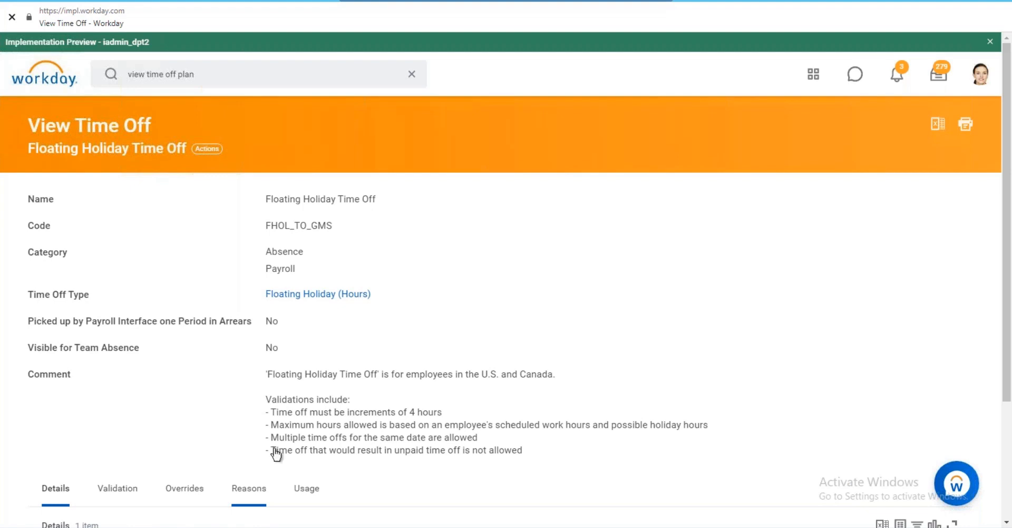
Inspect the calculation behind the Maximum validation, then return to Floating Holiday Time Off.
scroll(424, 316, down, 2)
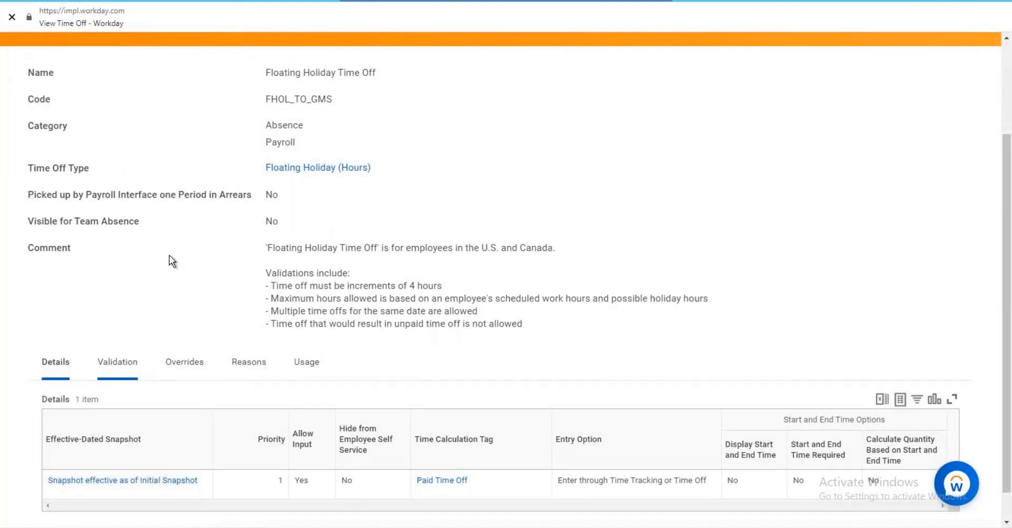
scroll(310, 341, down, 3)
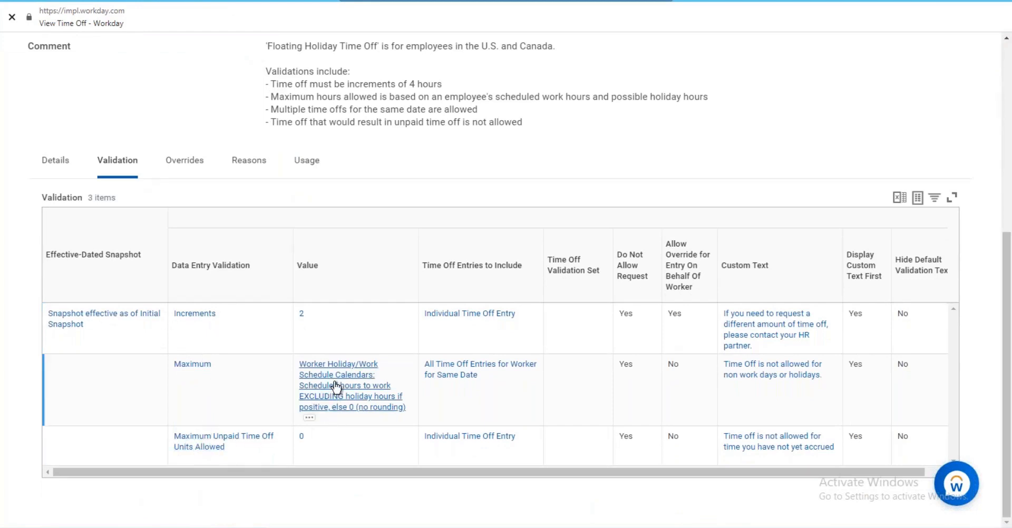
click(392, 363)
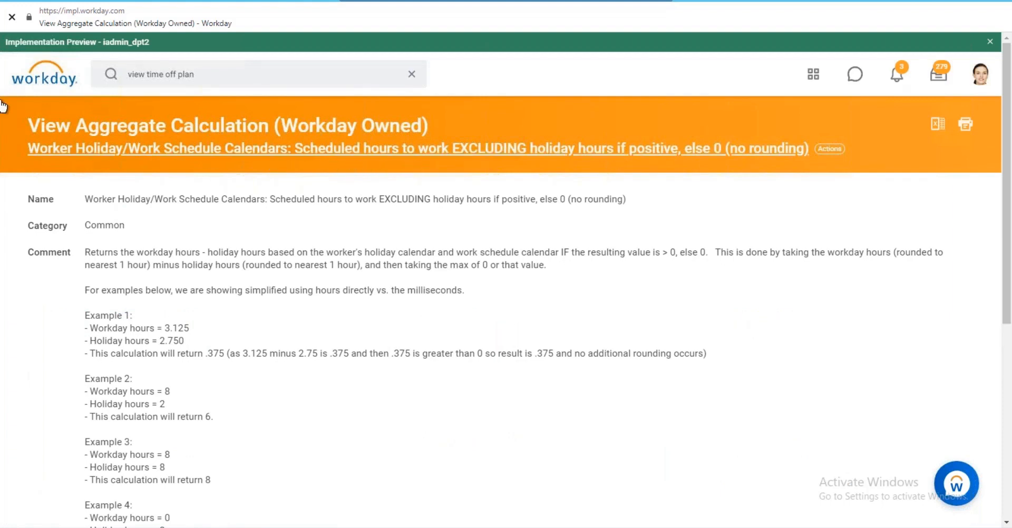
click(29, 2)
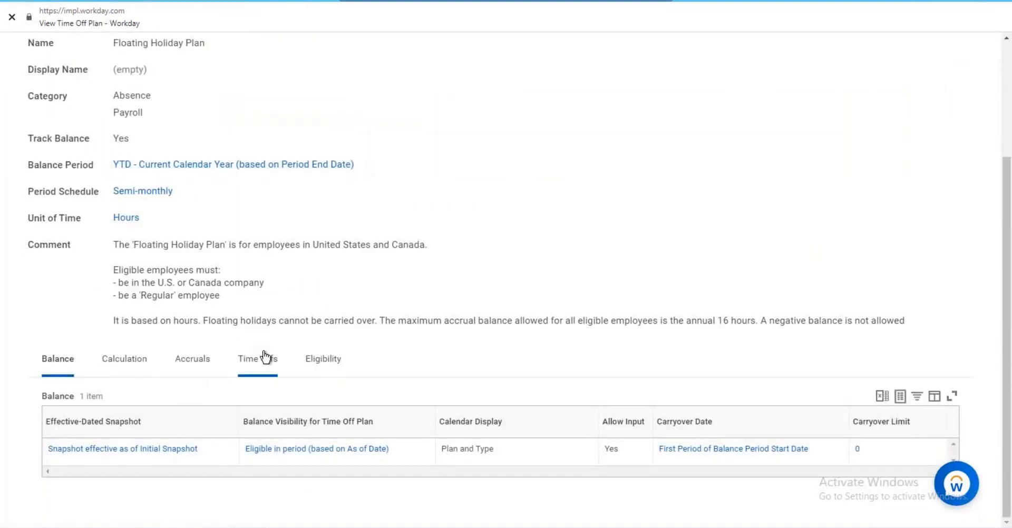
Reopen Floating Holiday Time Off from the Time Offs table and show its 3 validations.
click(265, 357)
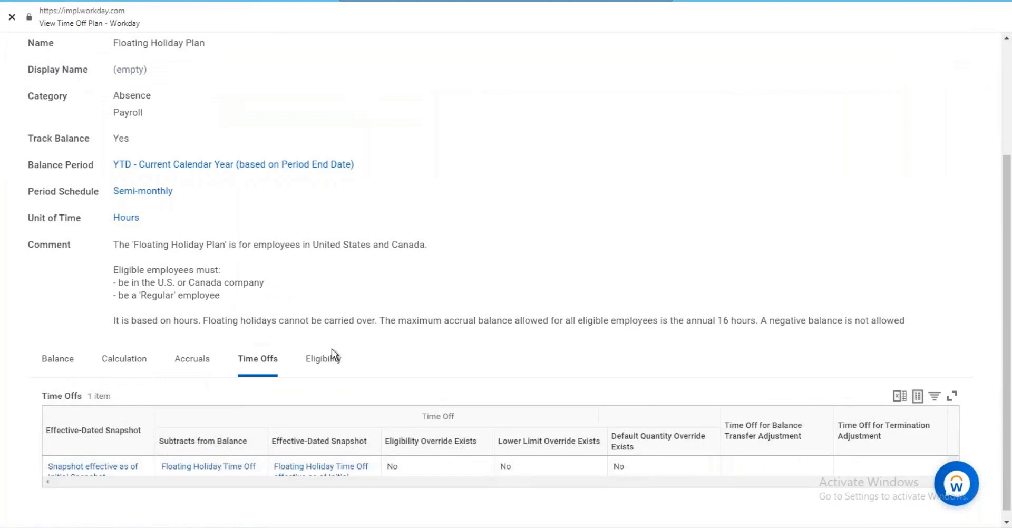
click(267, 469)
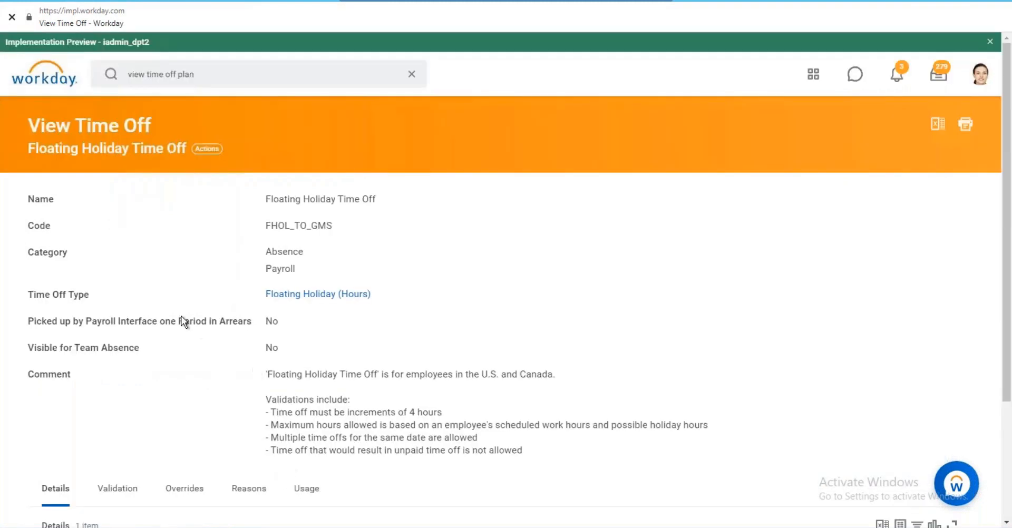
scroll(185, 321, down, 3)
click(124, 332)
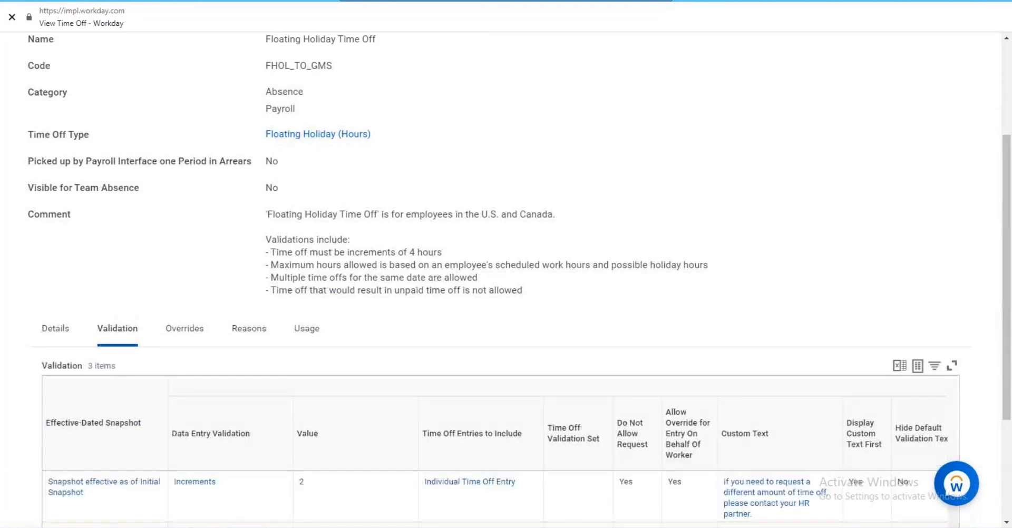
scroll(324, 316, down, 3)
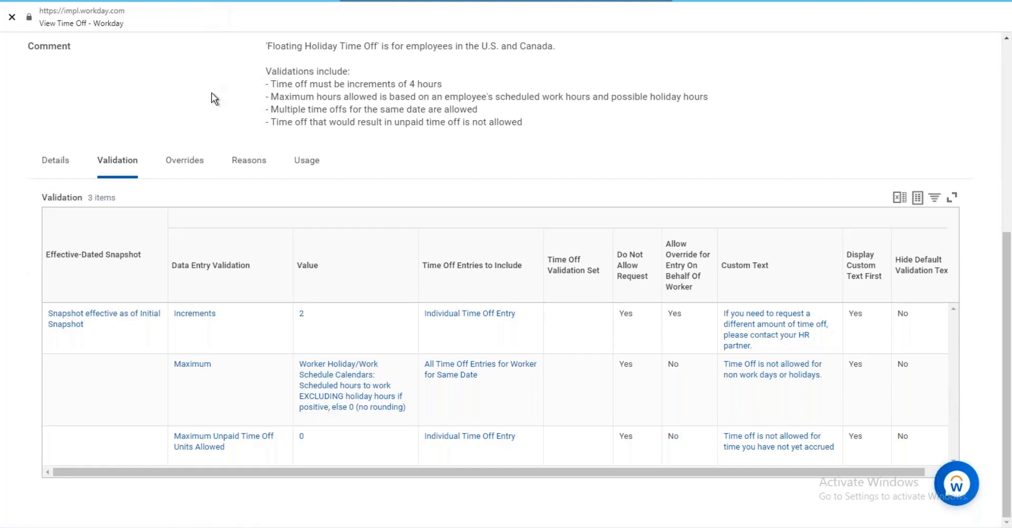
scroll(213, 83, up, 5)
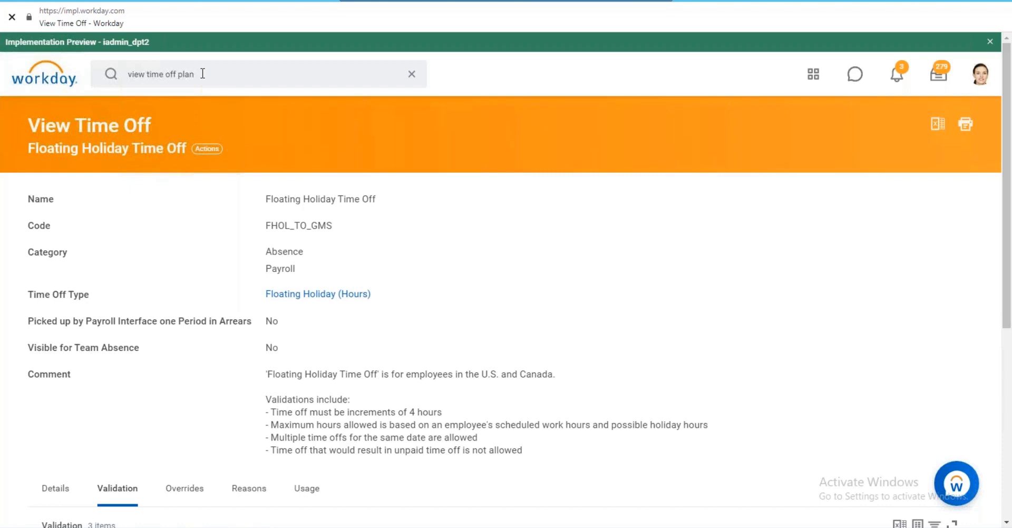
click(203, 73)
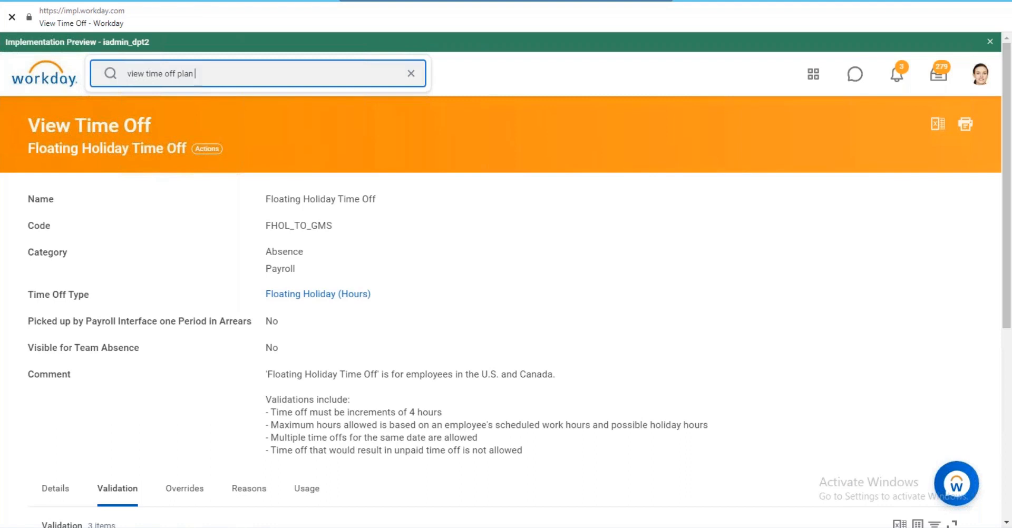
Search 'create conditional cal', then trim the query to 'create cond'.
text(creaste)
key(ctrl+a)
text(creat)
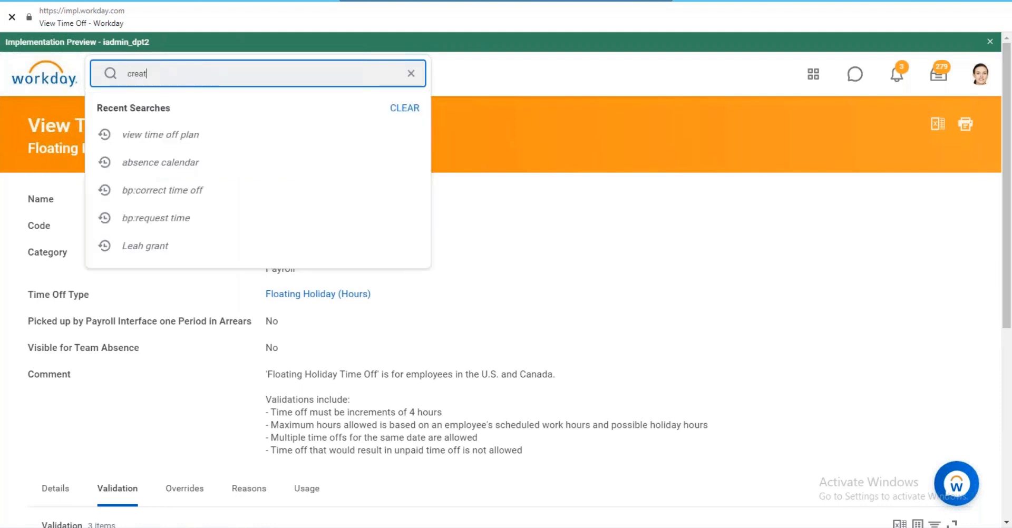
text(e conditional cal)
key(Return)
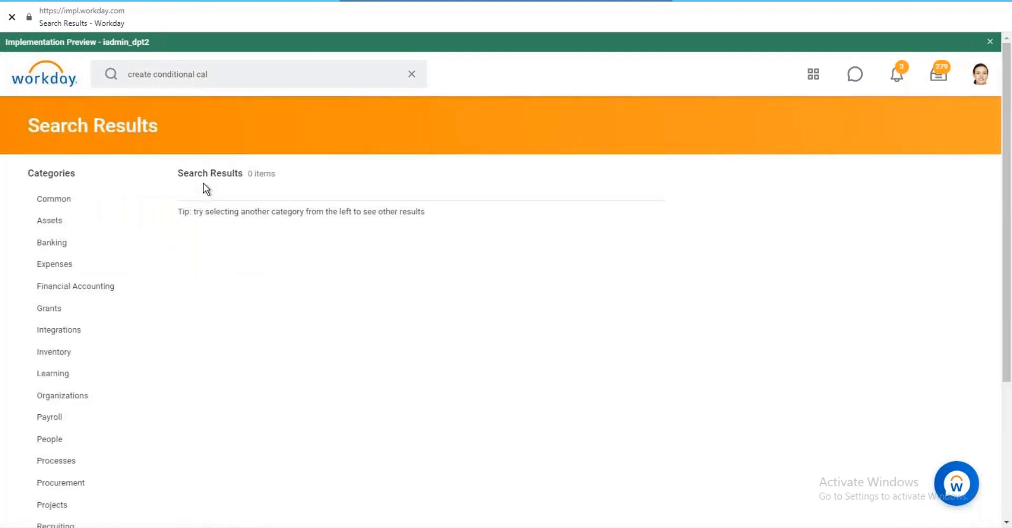
drag(223, 76, 172, 75)
key(BackSpace)
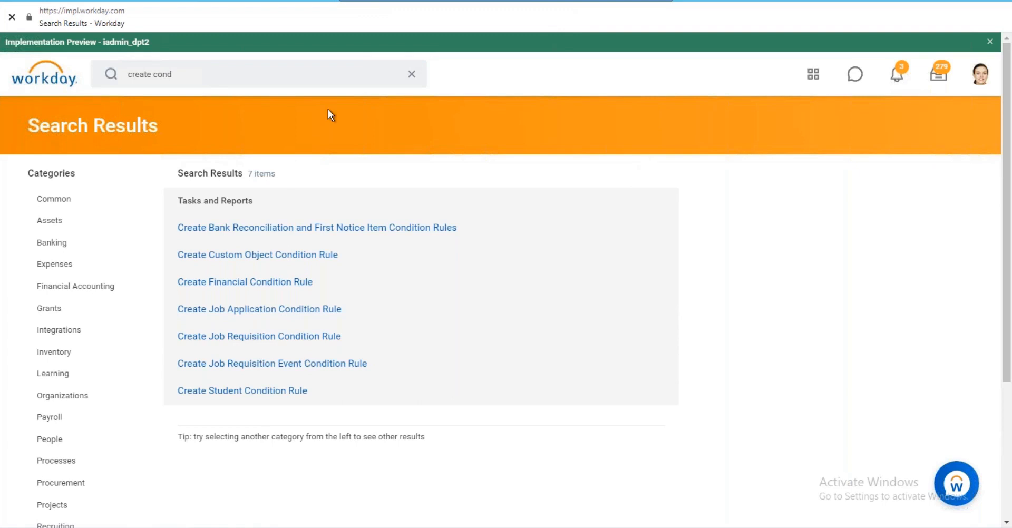
Search 'start proxy' to find the Start Proxy task, dropping the worker's name from the query.
click(191, 78)
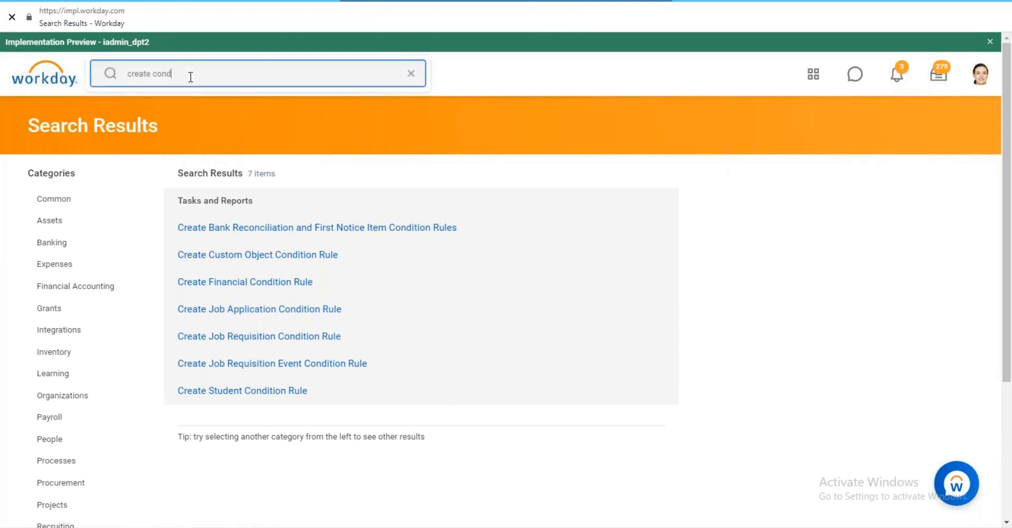
key(ctrl+a)
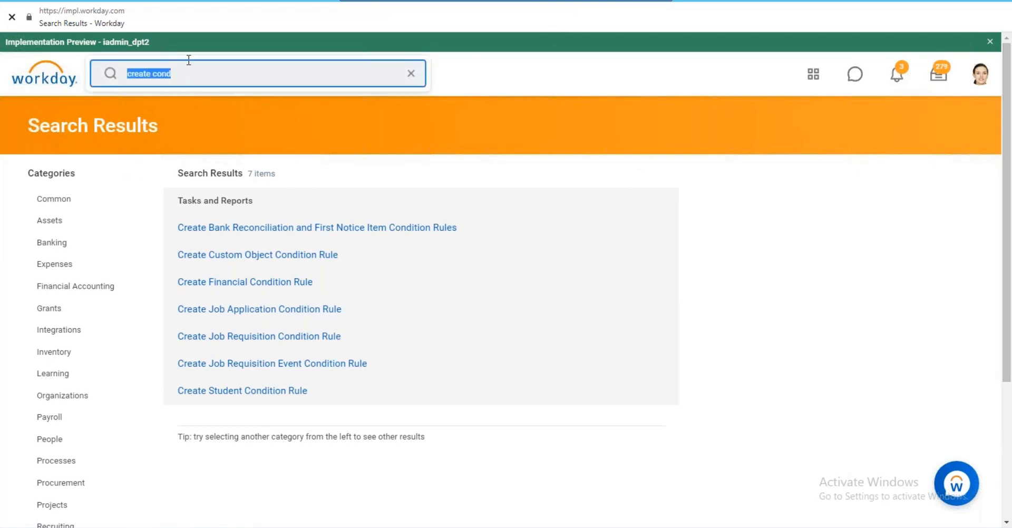
text(start p)
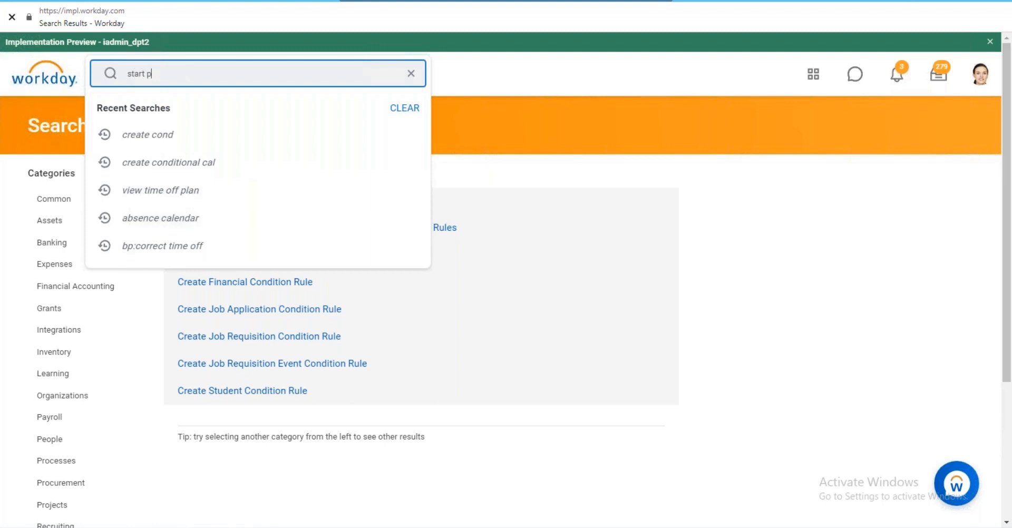
text(roxy logan)
key(Return)
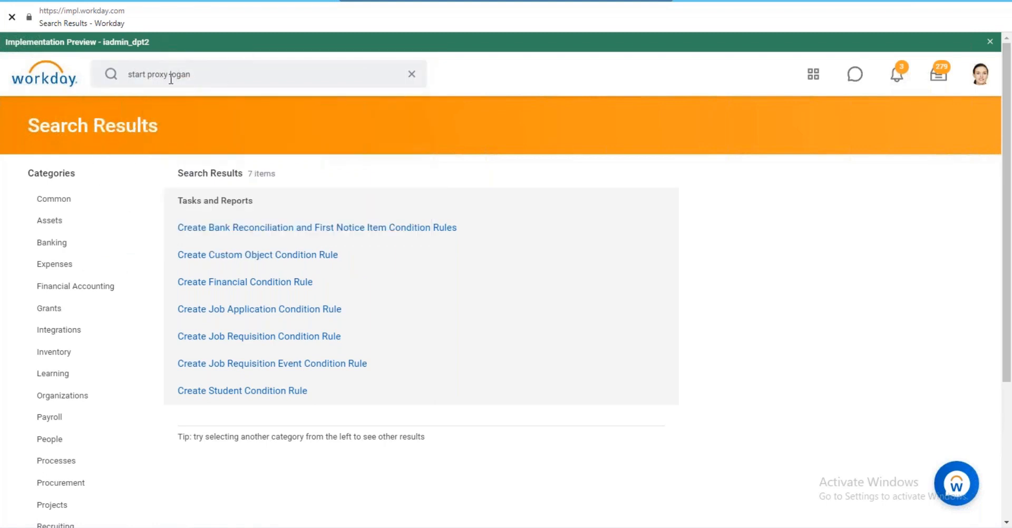
drag(169, 77, 225, 77)
key(BackSpace)
key(Return)
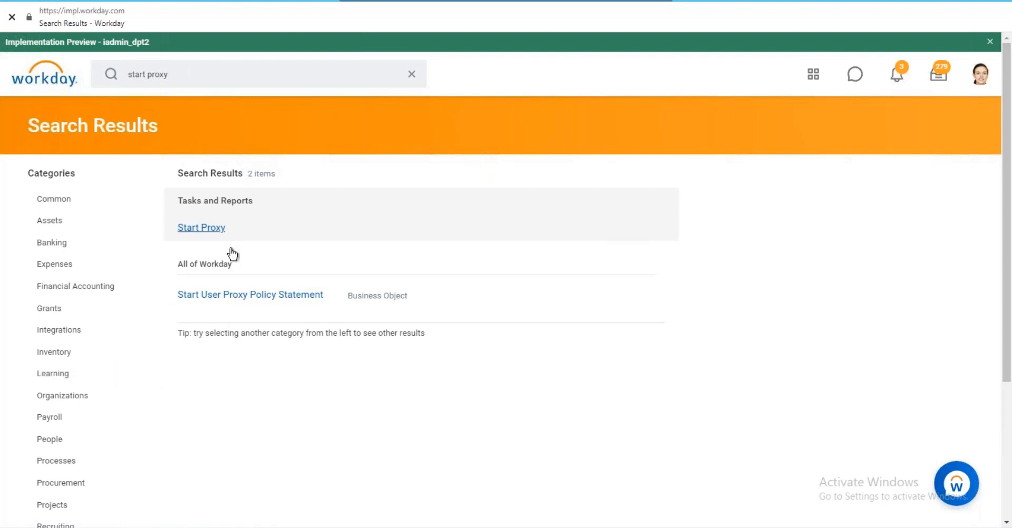
Start Proxy, acting as the executive-management worker found by name in the Act As field.
click(203, 226)
right_click(188, 207)
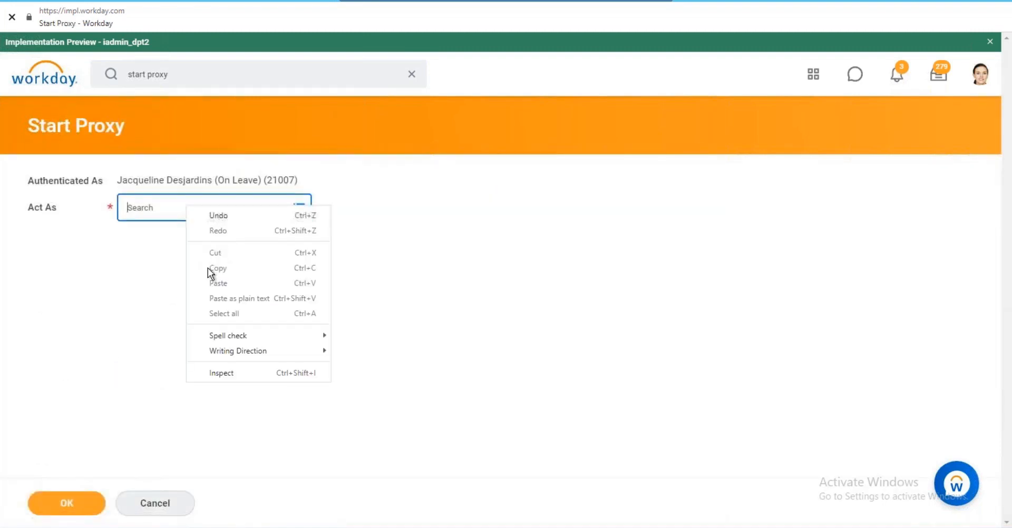
click(154, 211)
text(logan)
key(Return)
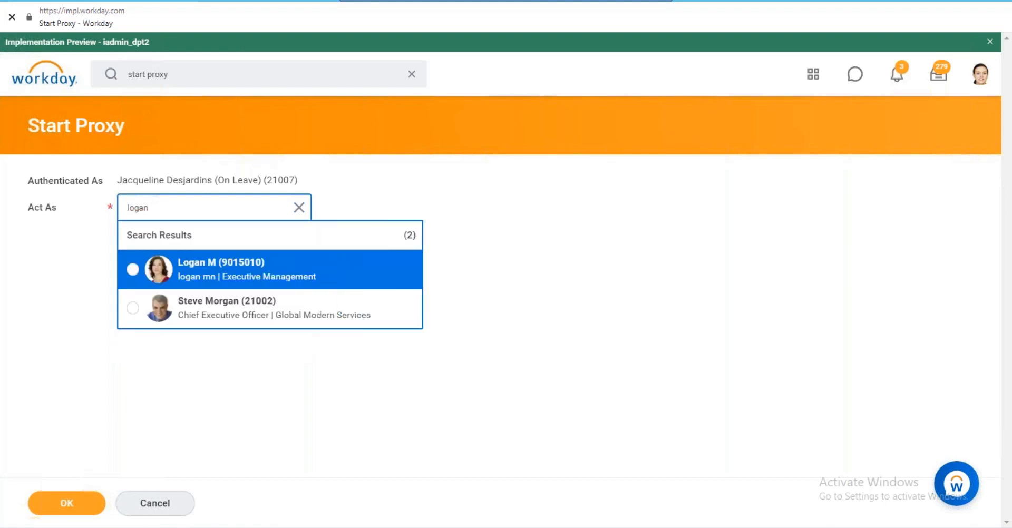
click(185, 284)
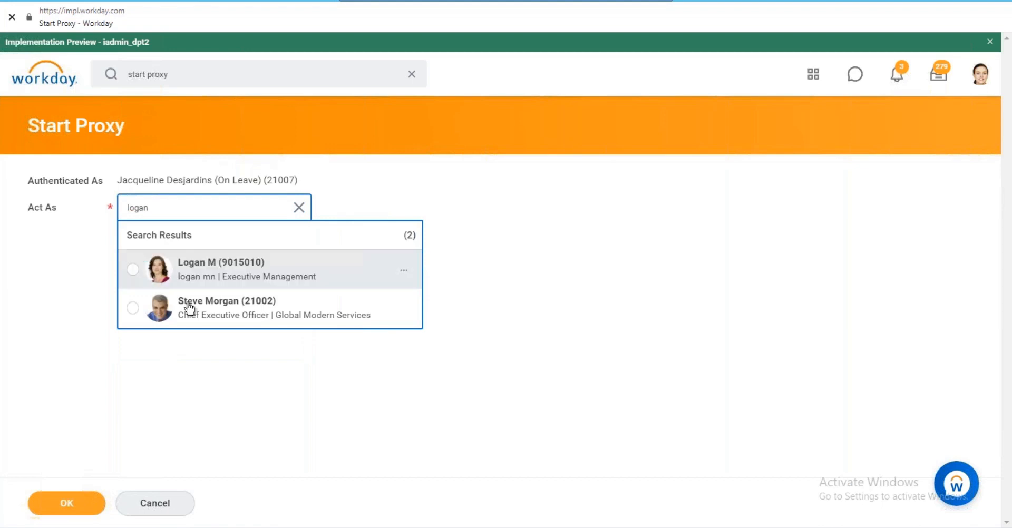
click(70, 506)
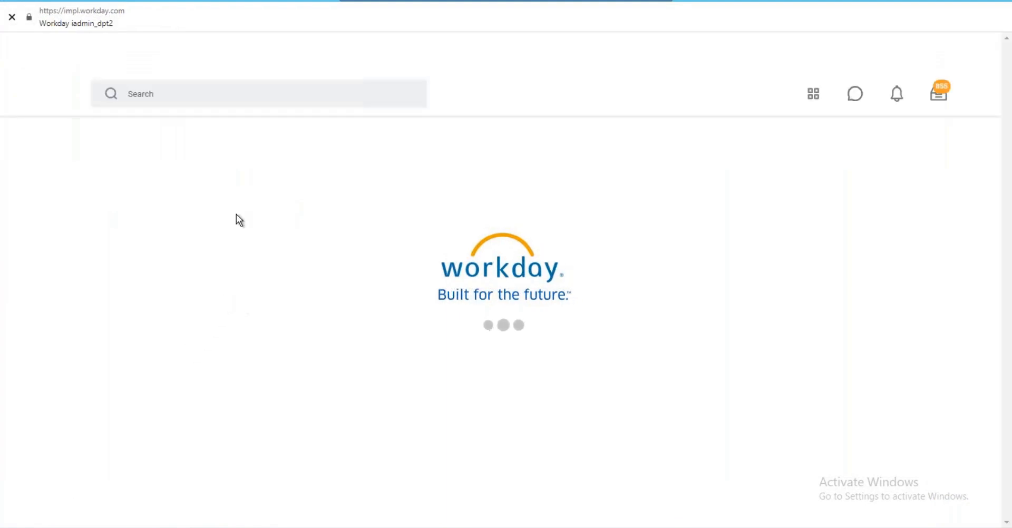
Search 'create conditional cal', launch Create Conditional Calculation, and open the first row's Condition options.
click(225, 94)
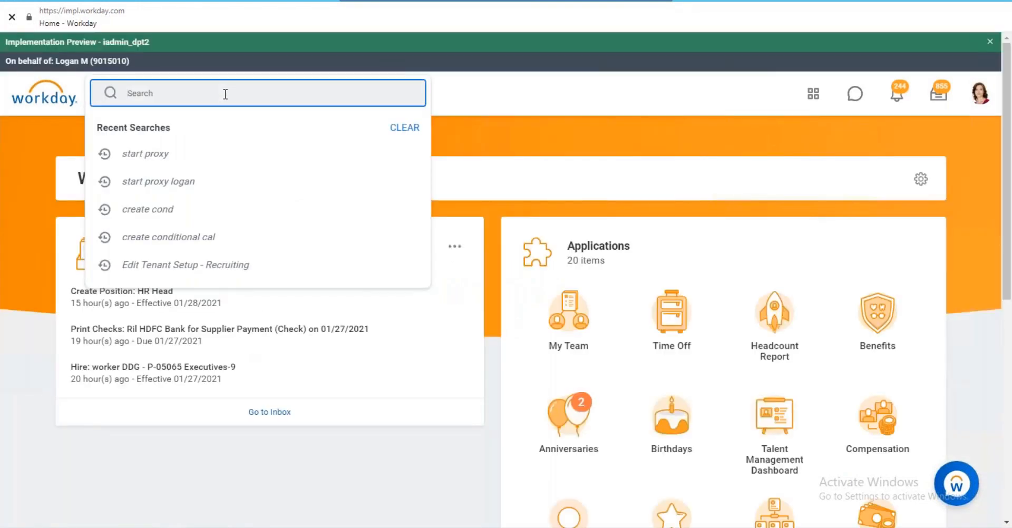
text(create conditional cal)
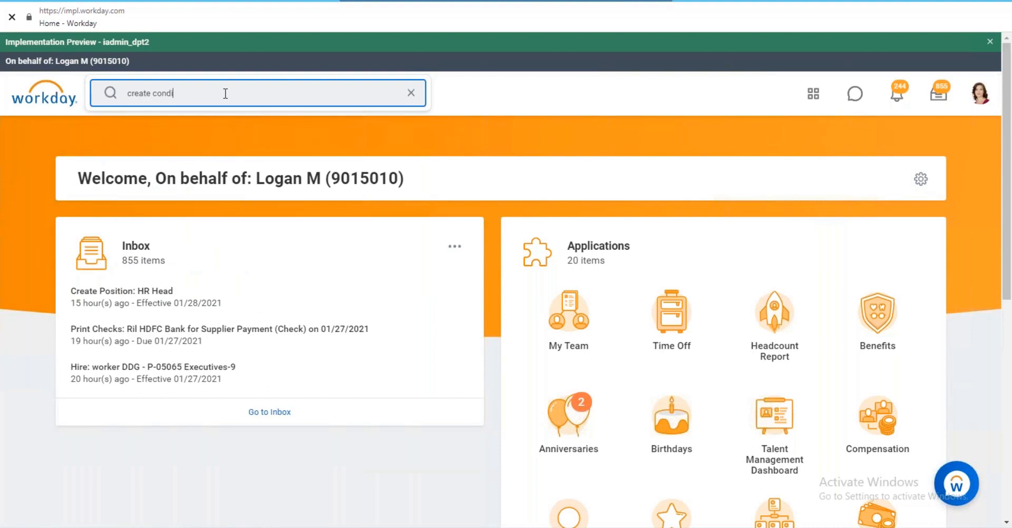
key(Return)
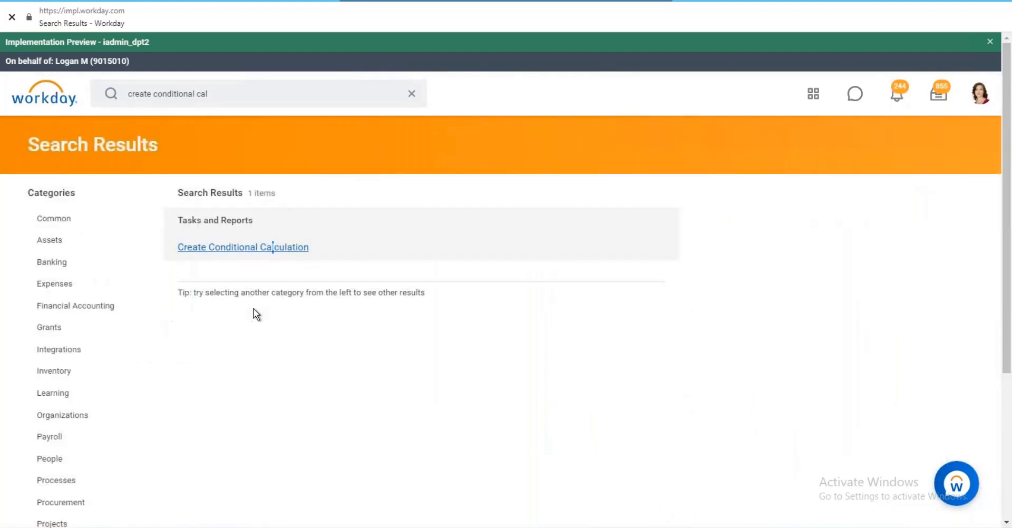
click(232, 247)
click(549, 421)
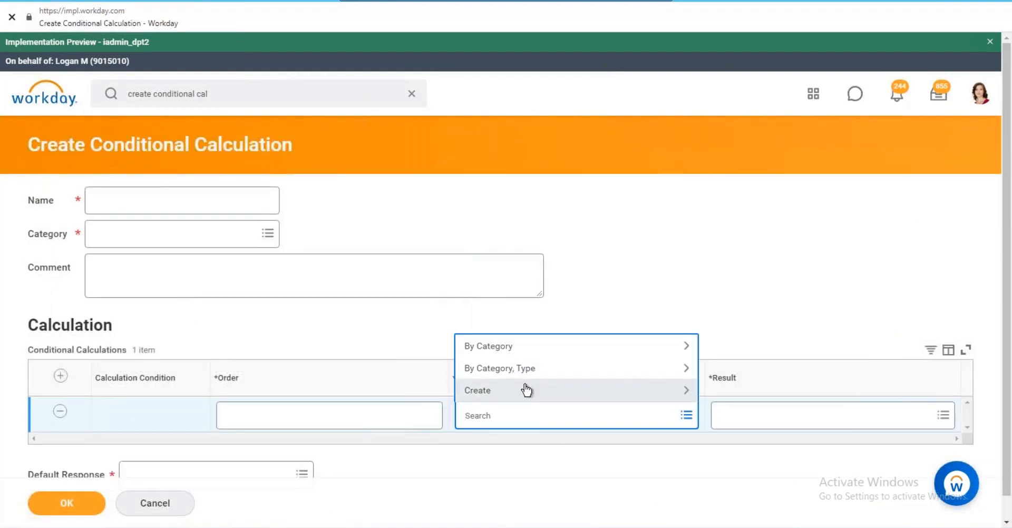
click(523, 390)
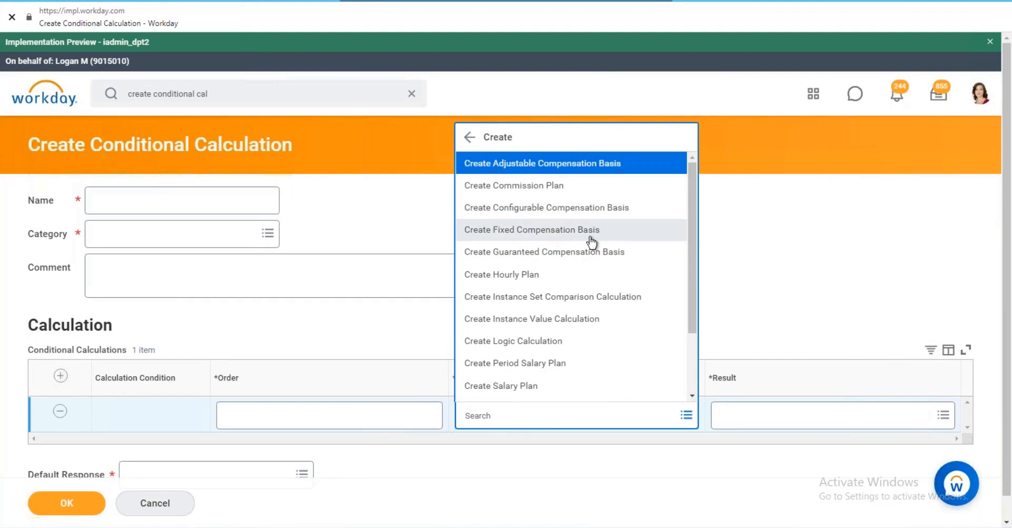
drag(692, 198, 662, 302)
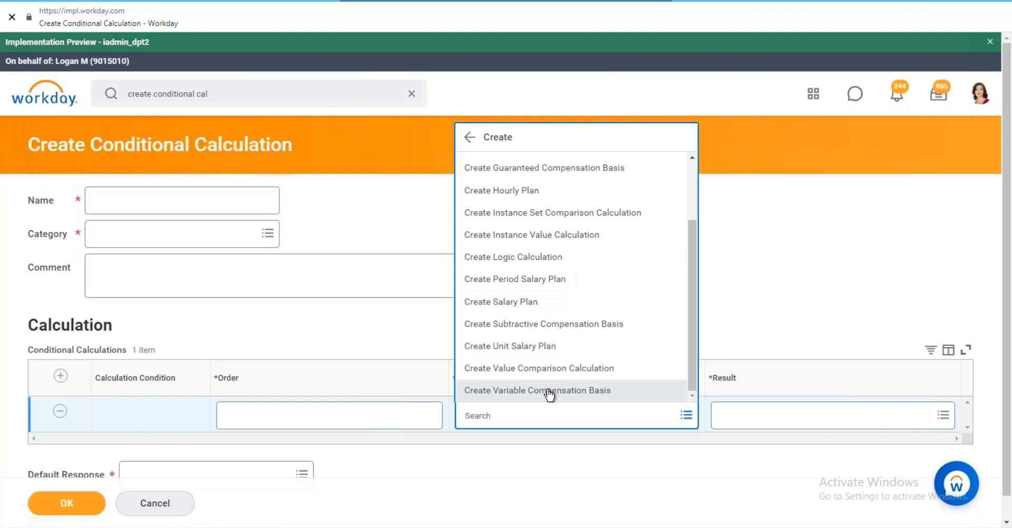
scroll(540, 343, up, 3)
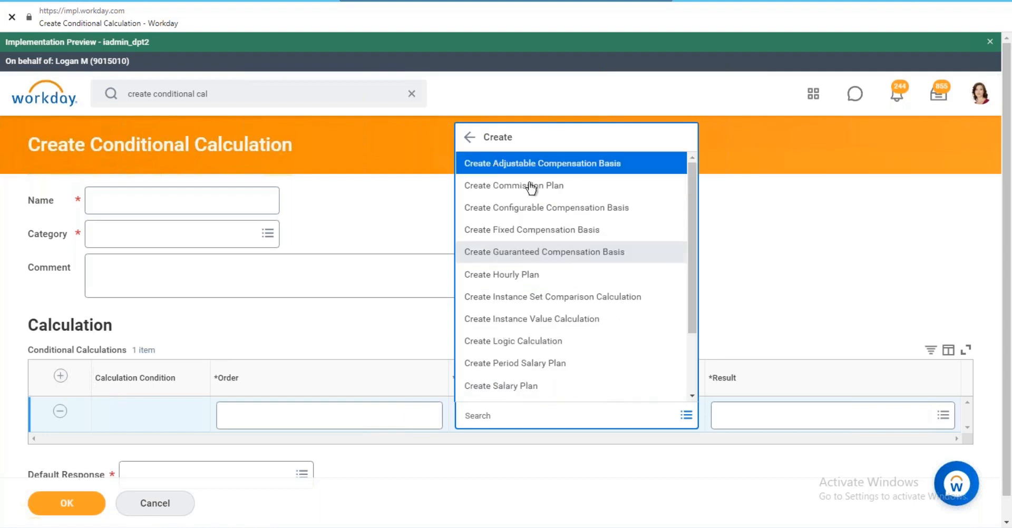
click(771, 267)
click(758, 246)
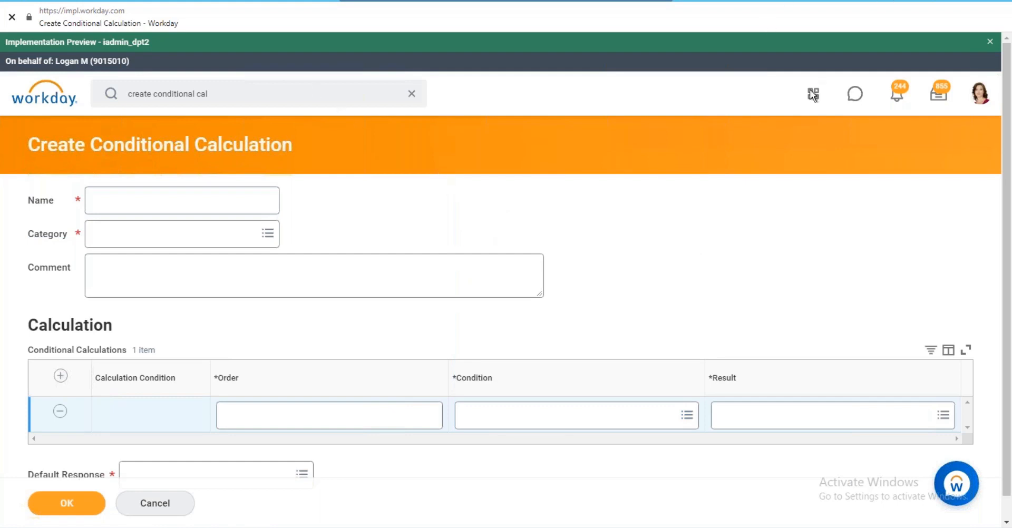
click(478, 413)
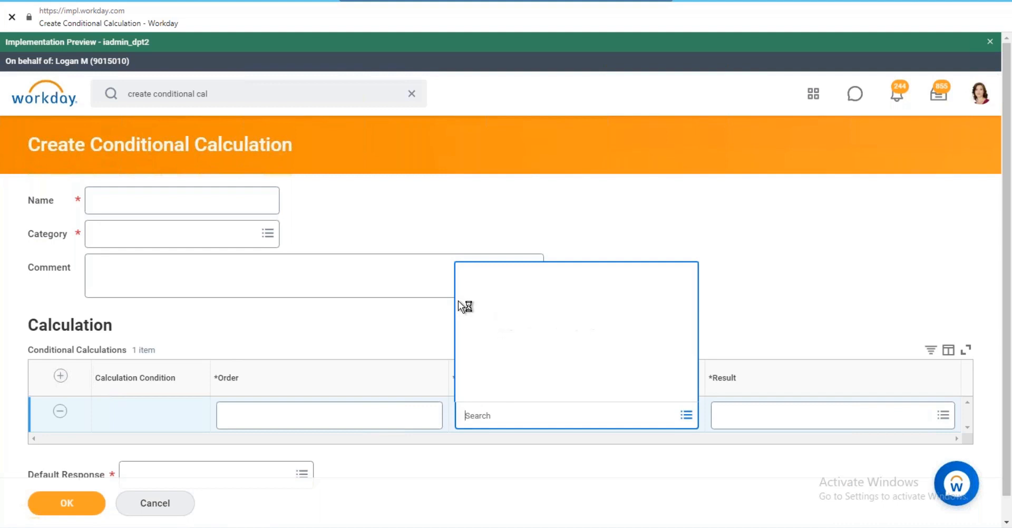
click(527, 390)
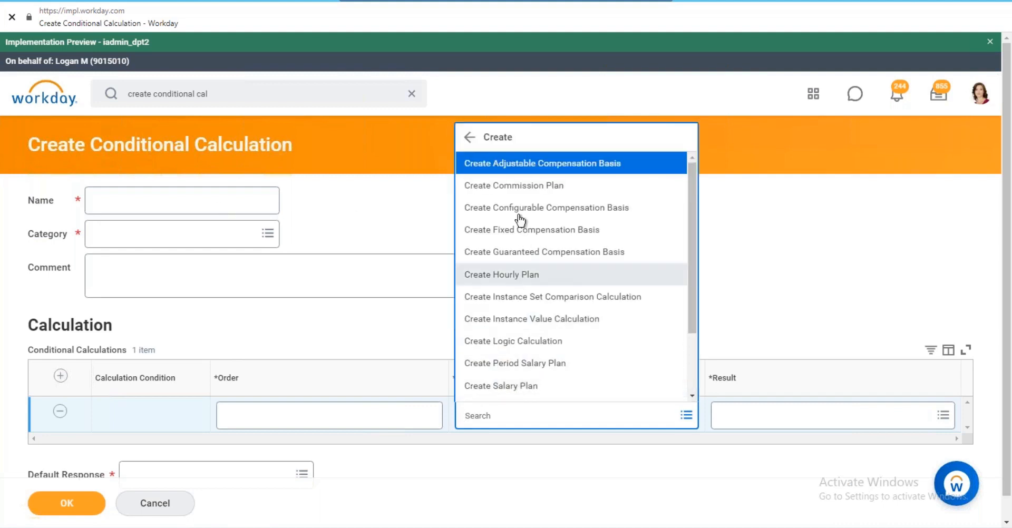
scroll(517, 210, down, 2)
click(142, 243)
click(145, 267)
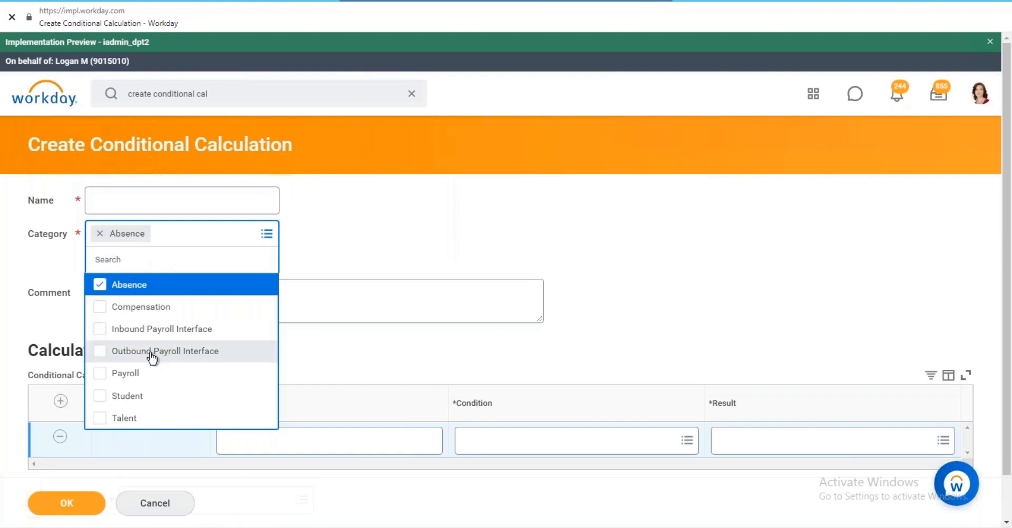
click(99, 285)
click(462, 209)
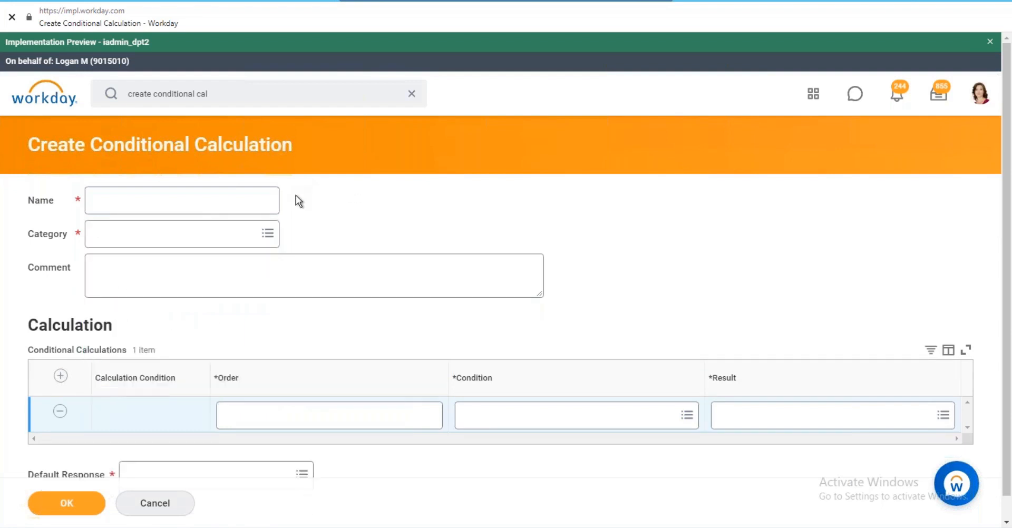